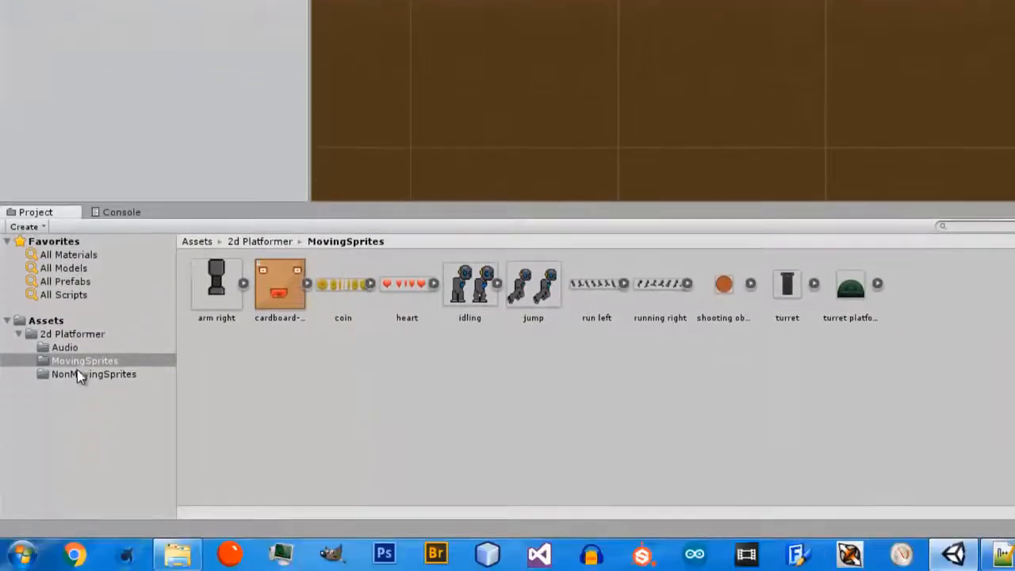
Step: Open the NonMovingSprites folder and assign the ground long sprite to the new sprite object's Sprite Renderer
click(78, 372)
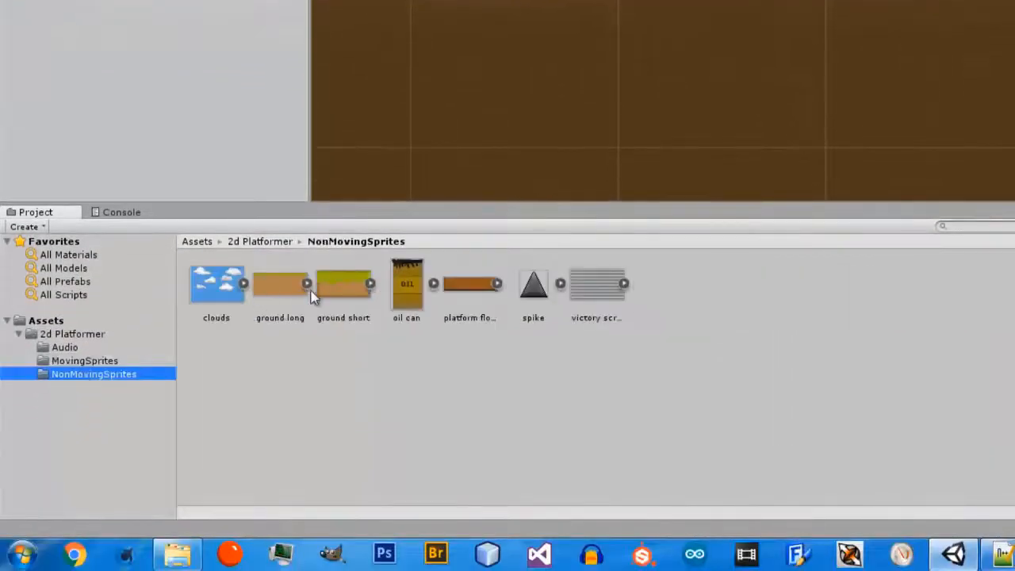
drag(312, 296, 676, 175)
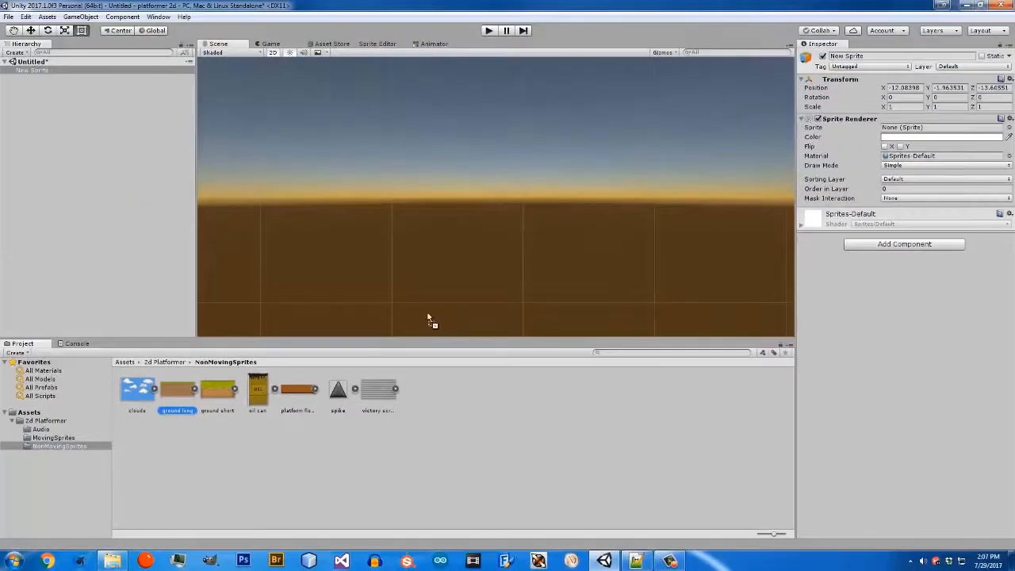
drag(428, 319, 913, 132)
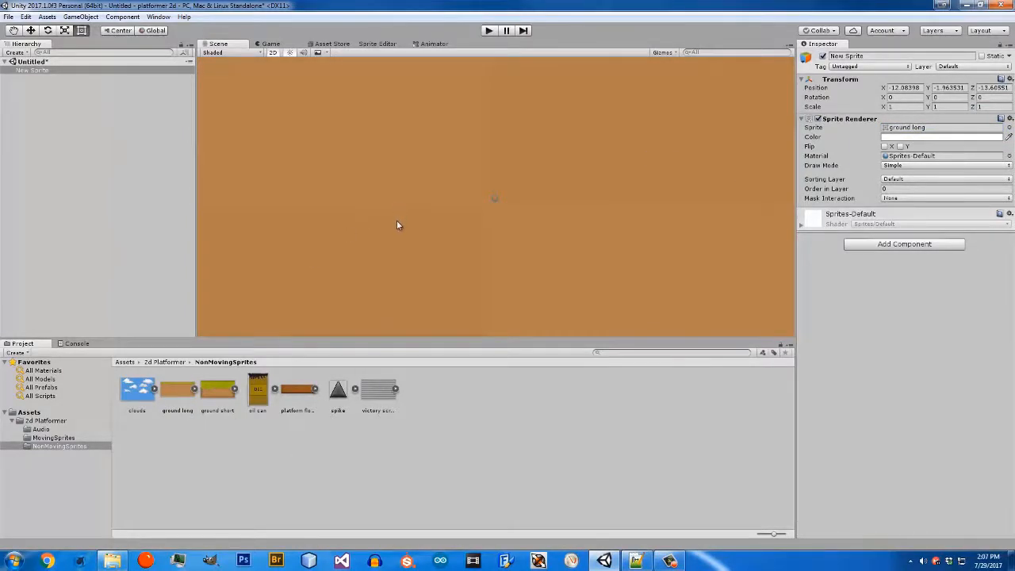
Step: Turn off 2D mode in the Scene view and view the ground sprite at an angle
scroll(400, 218, up, 10)
scroll(454, 193, down, 10)
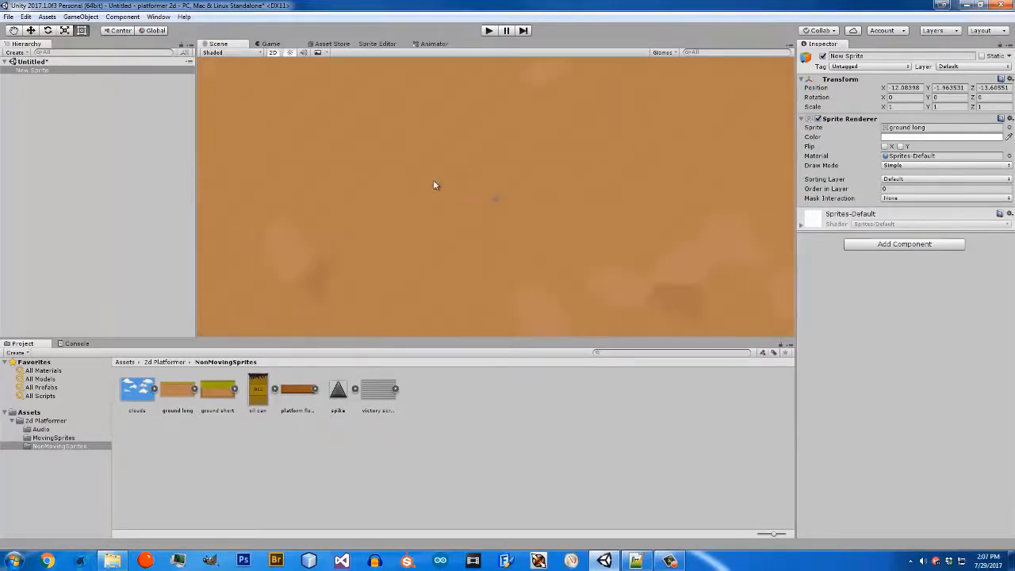
click(273, 52)
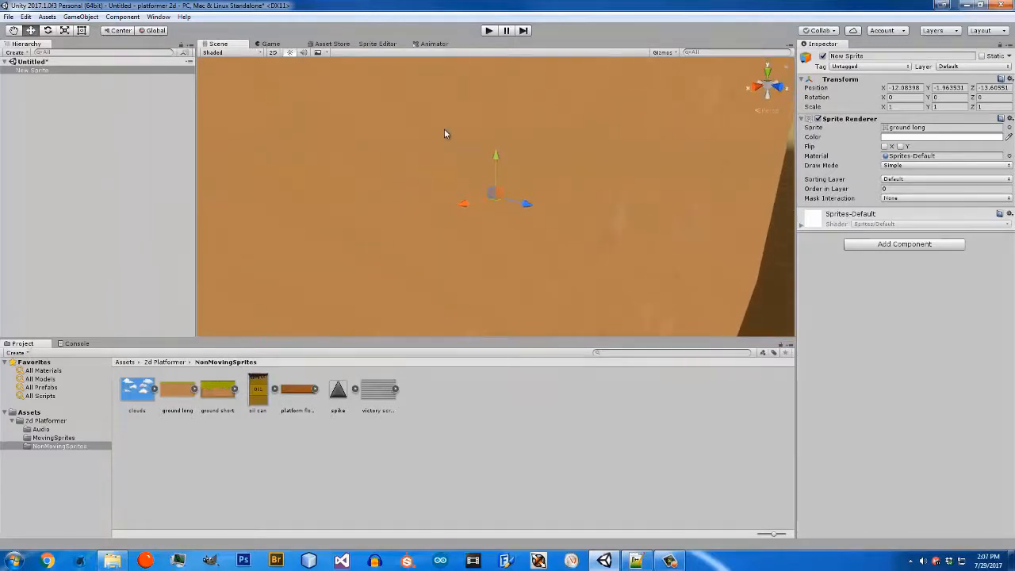
alt+drag(445, 137, 512, 231)
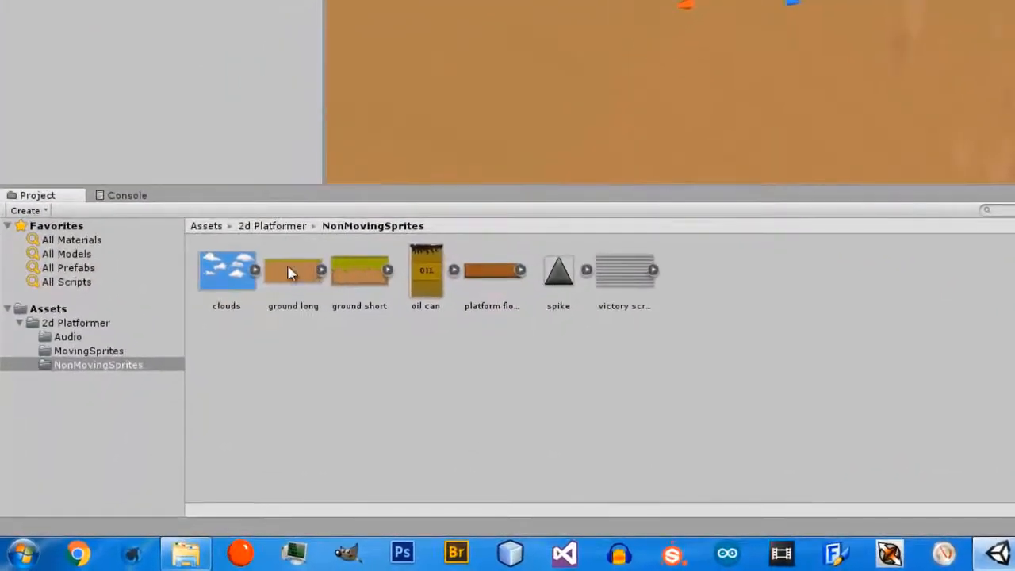
Step: Set the ground long texture's Pixels Per Unit to 1 and frame the resized sprite in the scene
click(175, 391)
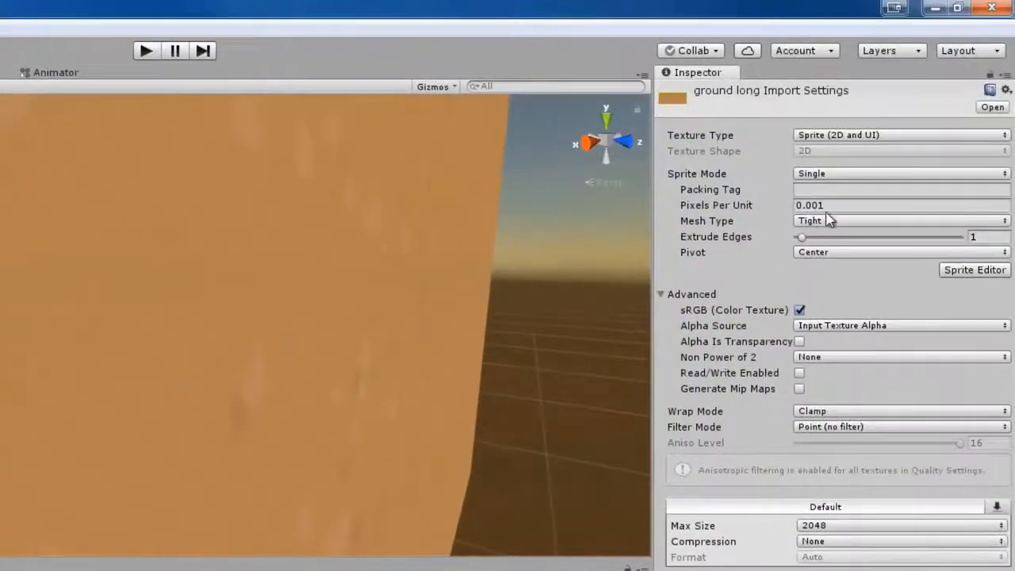
click(846, 203)
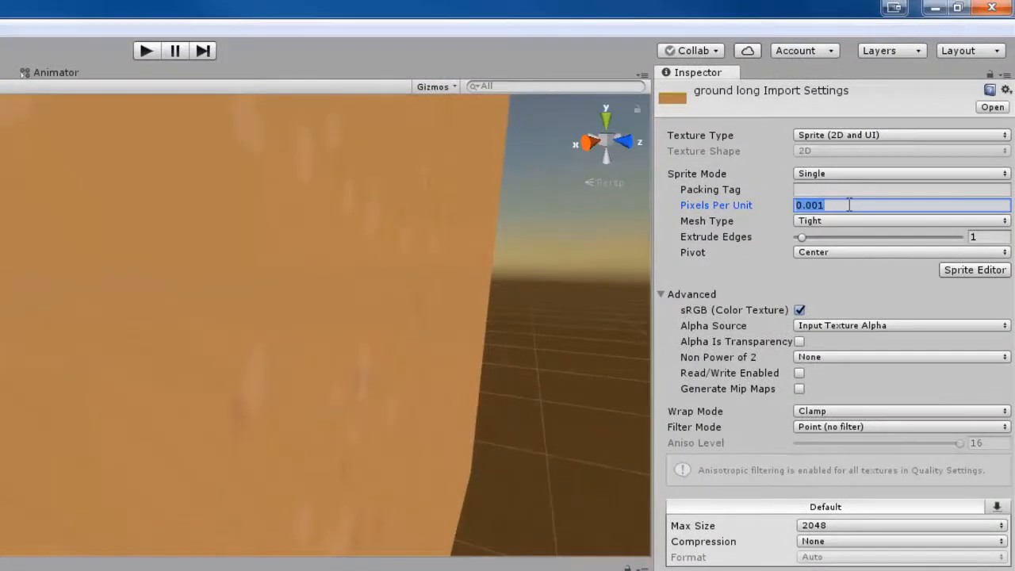
text(1)
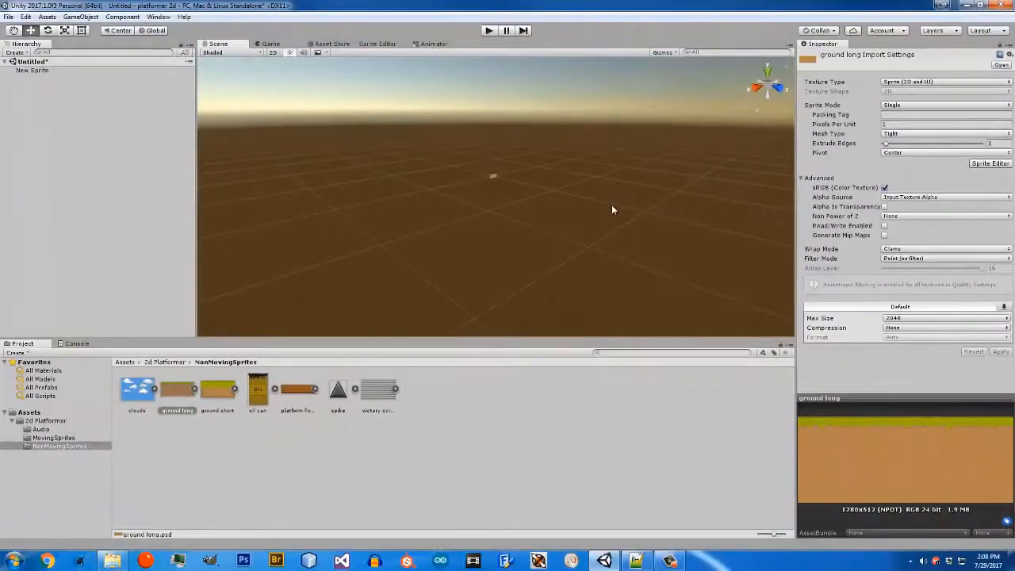
click(490, 177)
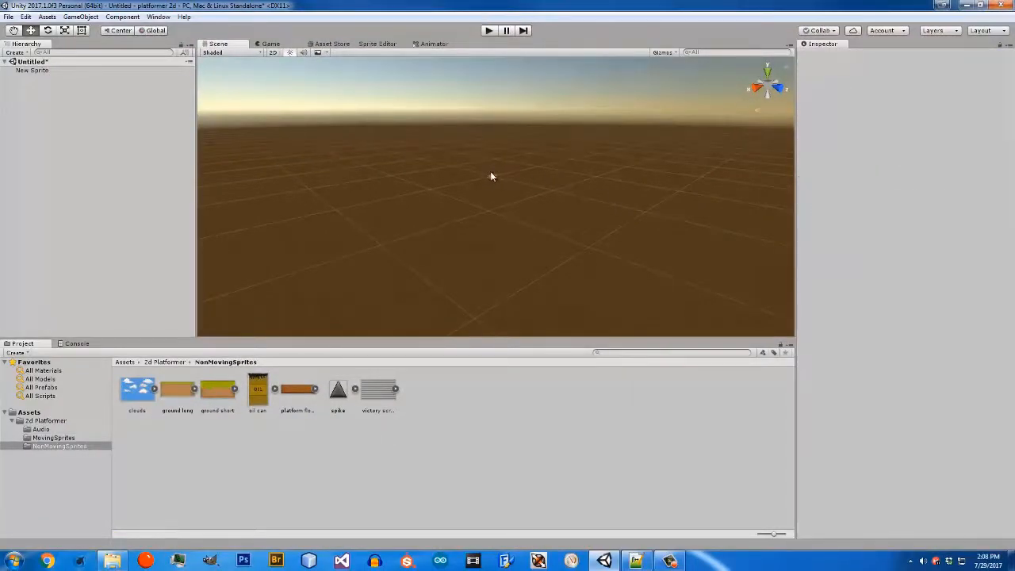
click(493, 176)
key(f)
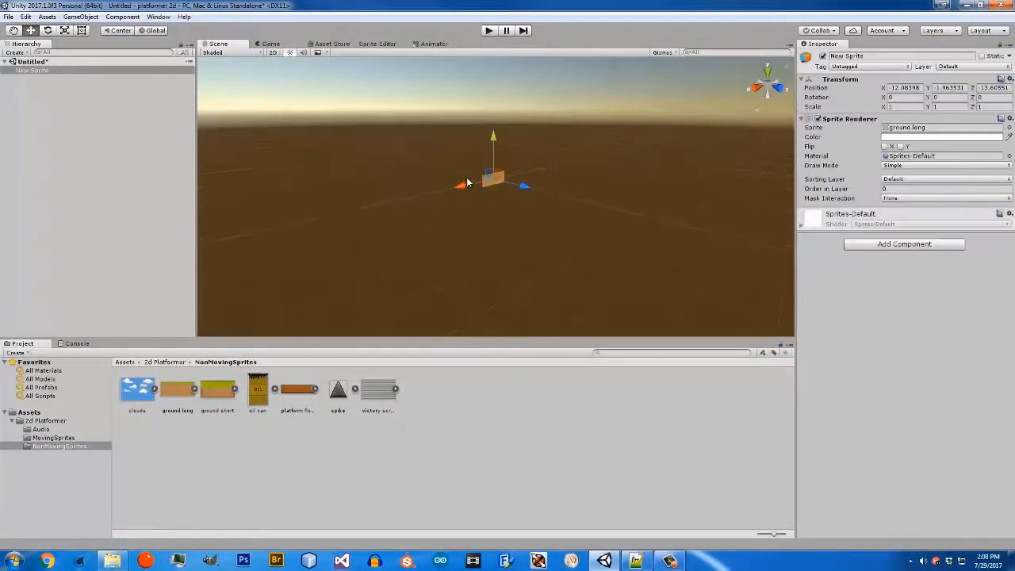
right_drag(580, 201, 453, 175)
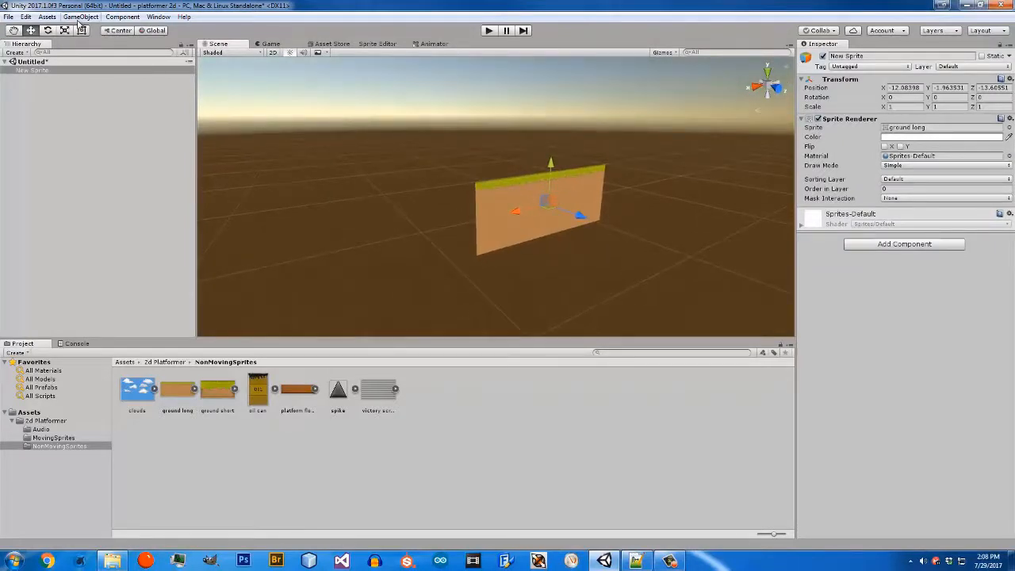
Step: Add a 3D capsule to the scene and move it along the Z axis to 751
click(80, 17)
mouse_move(102, 53)
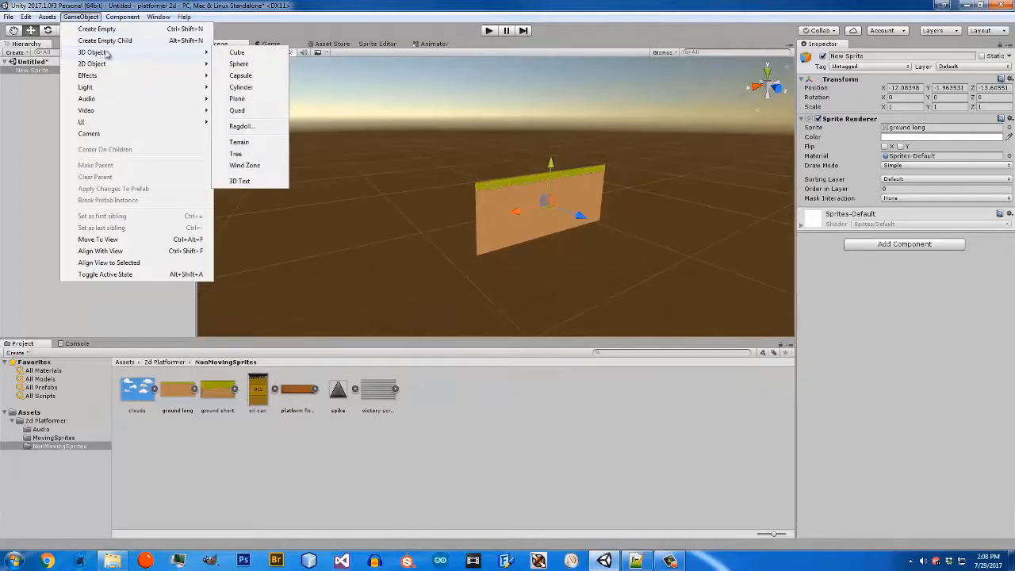
click(252, 75)
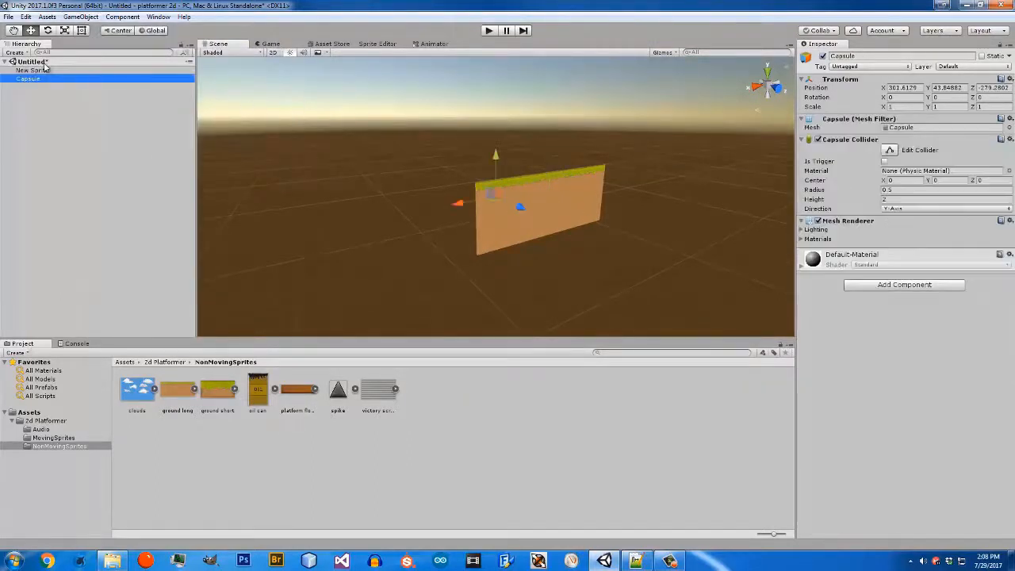
drag(521, 208, 583, 241)
key(f)
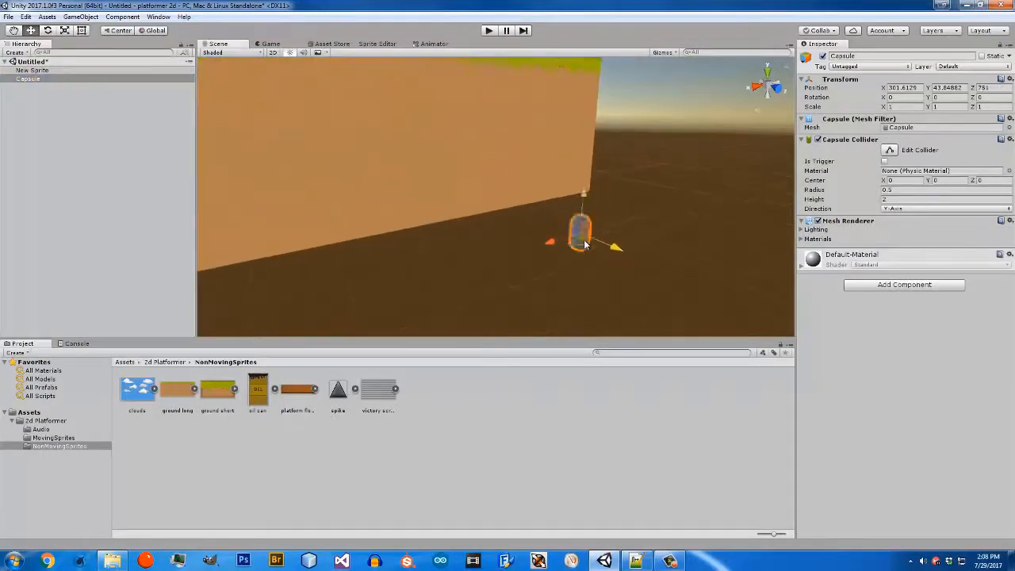
Step: Move the ground sprite along the Z axis to 189, towards the capsule
right_drag(564, 234, 455, 122)
scroll(576, 255, down, 8)
click(455, 122)
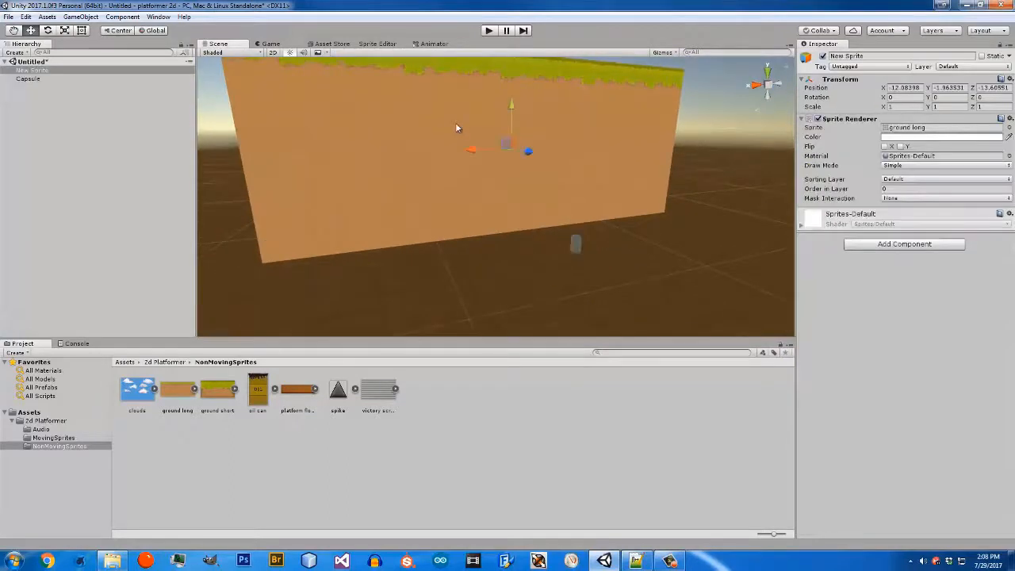
drag(527, 156, 551, 173)
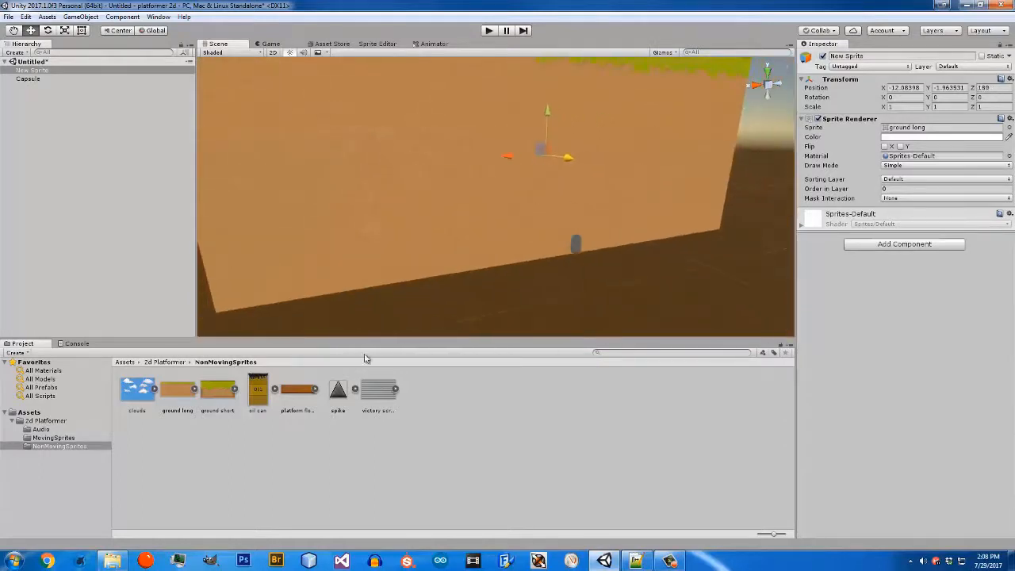
Step: Set the ground long texture's Pixels Per Unit to 5 and apply the import settings
click(178, 388)
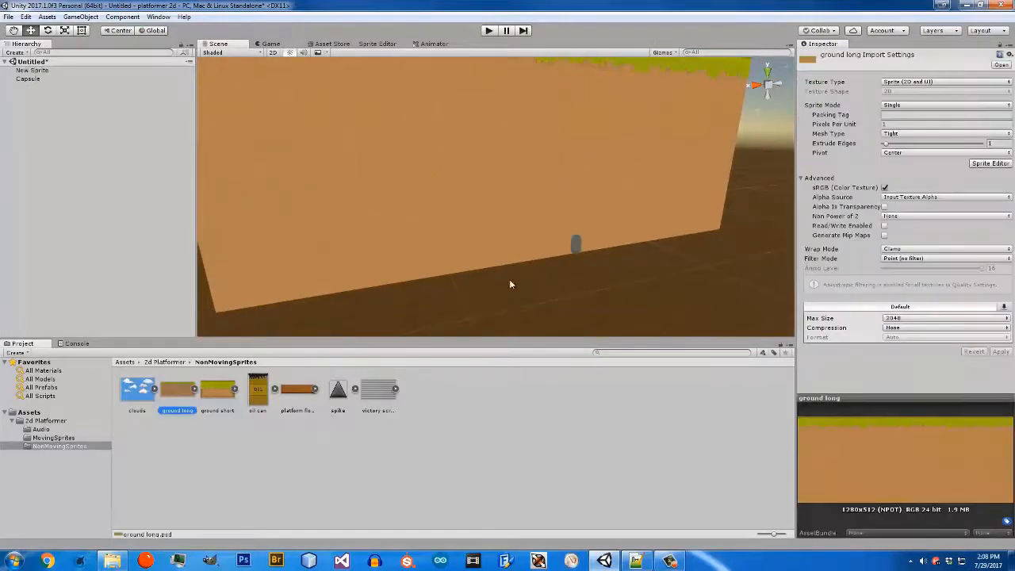
click(905, 123)
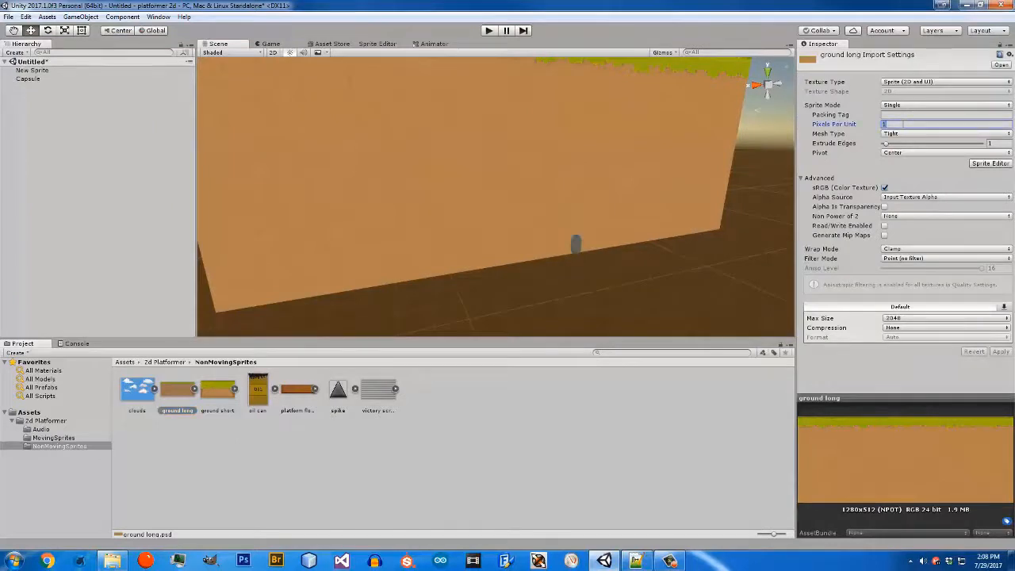
text(5)
click(999, 352)
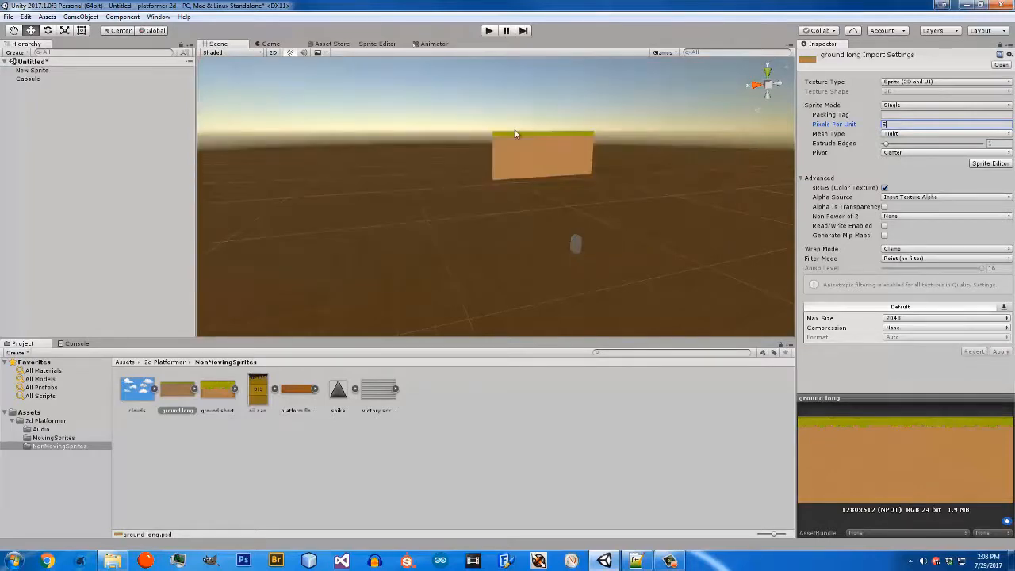
Step: Set the capsule's position to 0 on the X, Y and Z axes
click(577, 245)
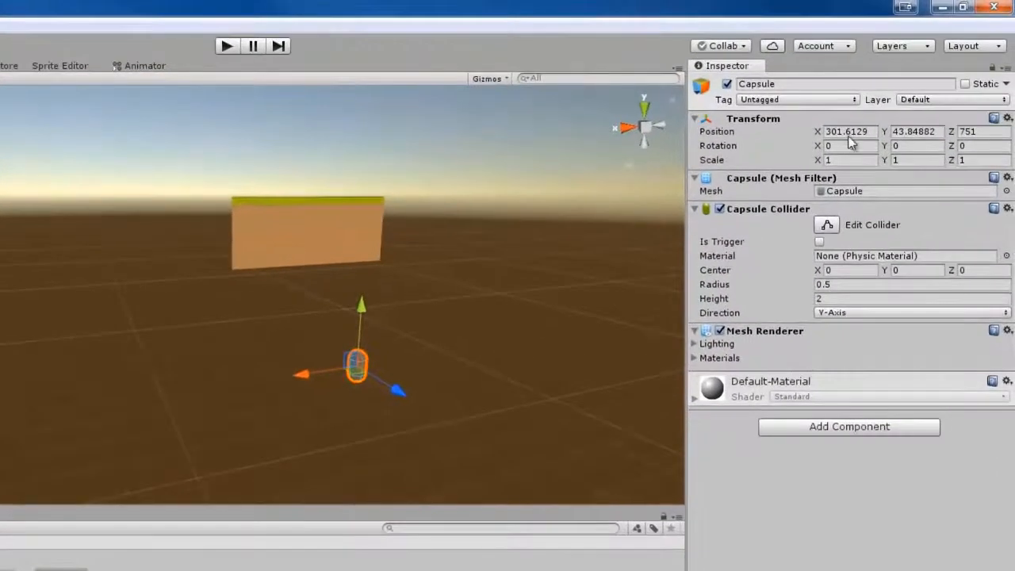
click(847, 133)
text(0)
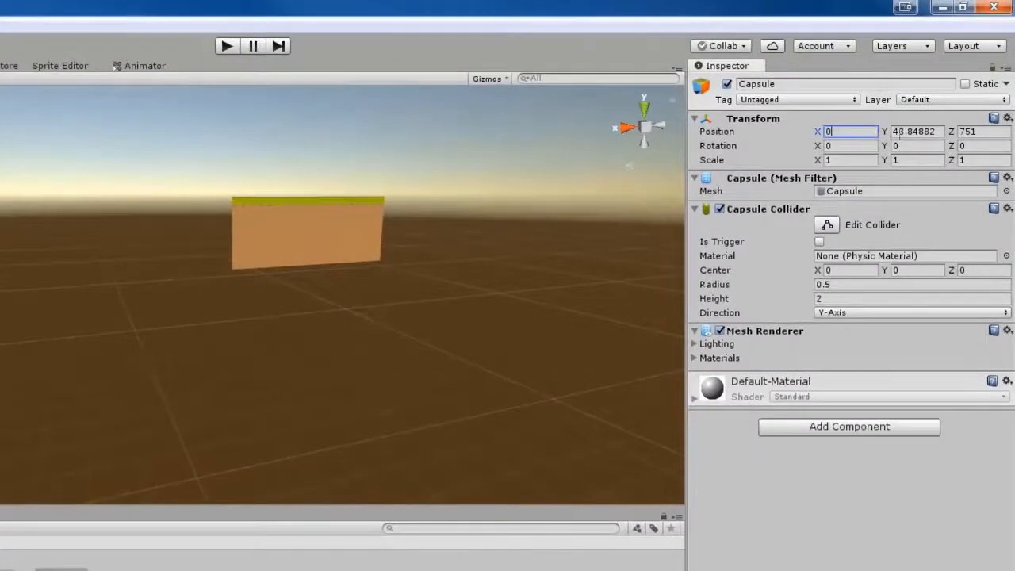
key(Tab)
text(0)
key(Tab)
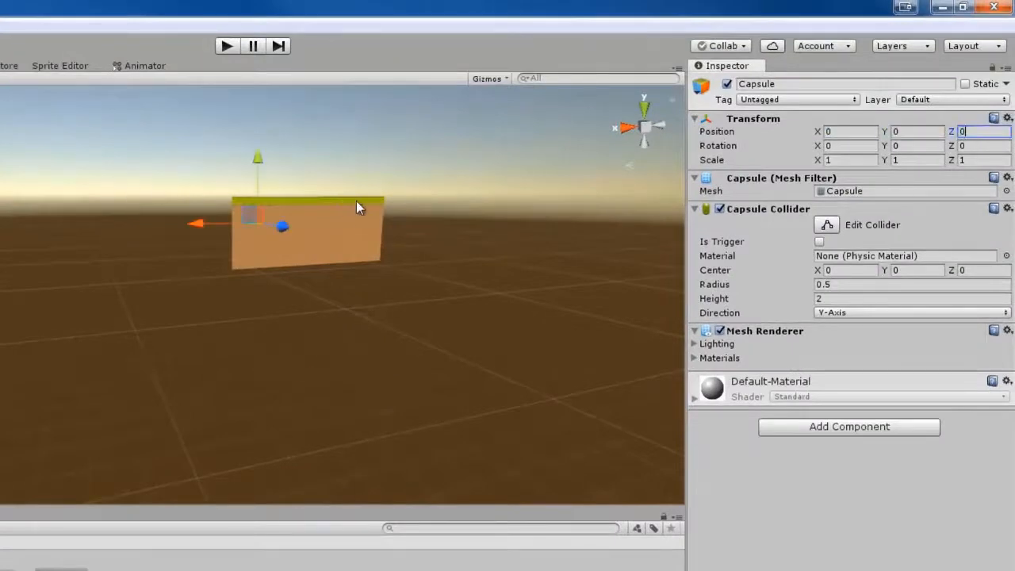
Step: Set the ground sprite's position to X 0, Y 0, Z 0
click(362, 228)
click(847, 132)
text(0)
key(Tab)
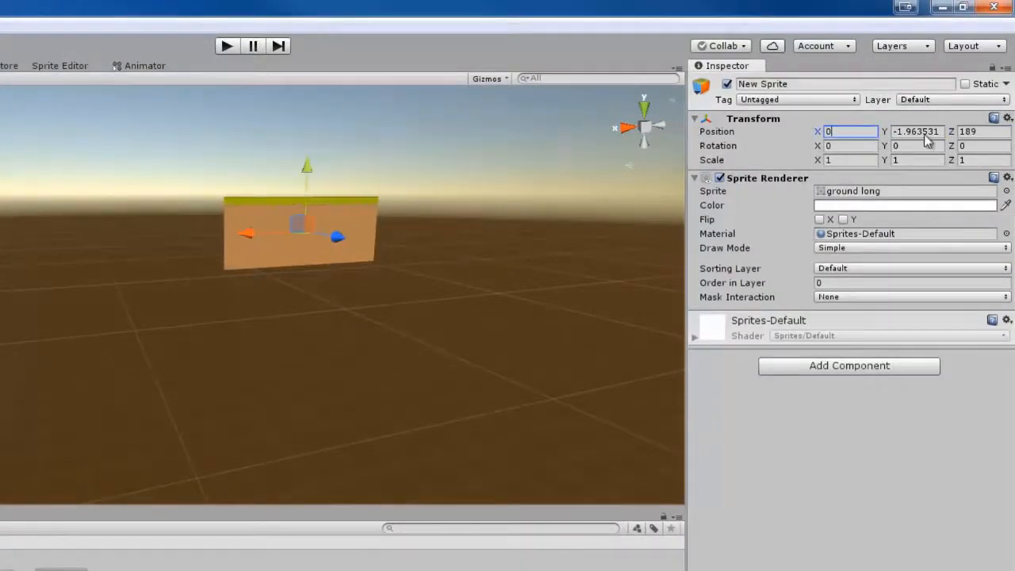
text(0)
key(Tab)
text(0)
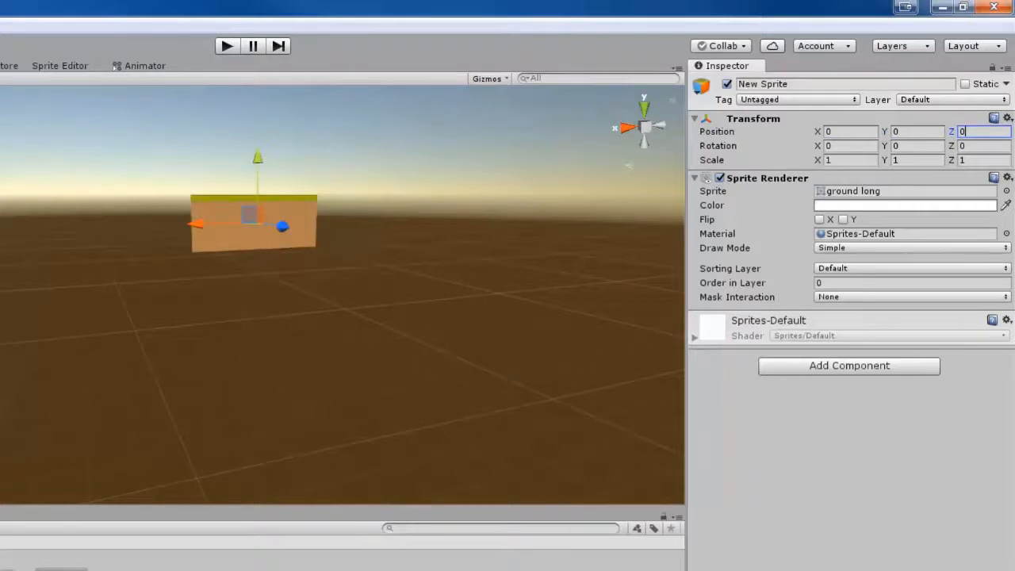
Step: Frame the capsule in the scene and compare its size with the ground sprite behind it
click(48, 119)
click(31, 79)
key(f)
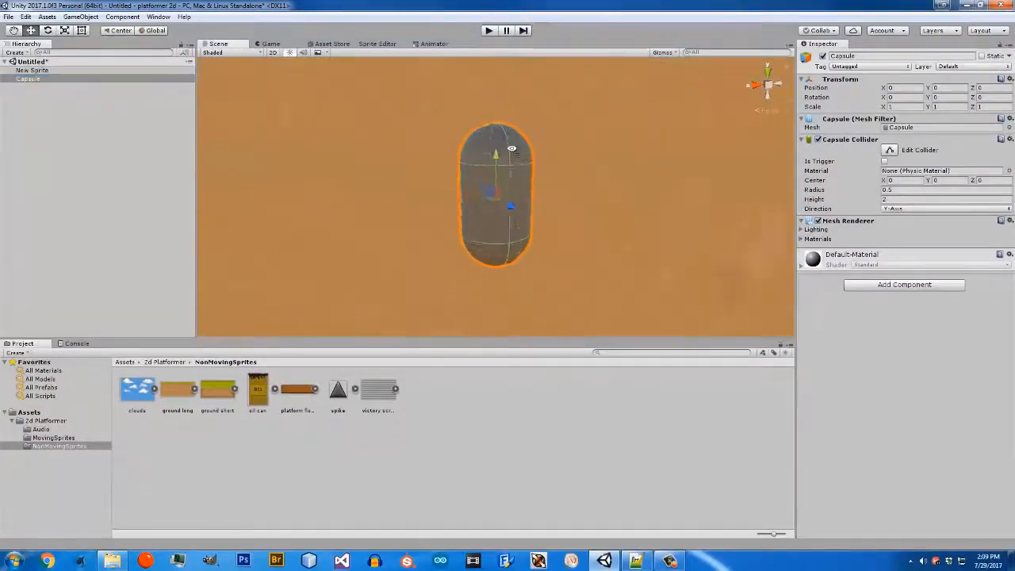
key(s)
right_drag(511, 149, 594, 131)
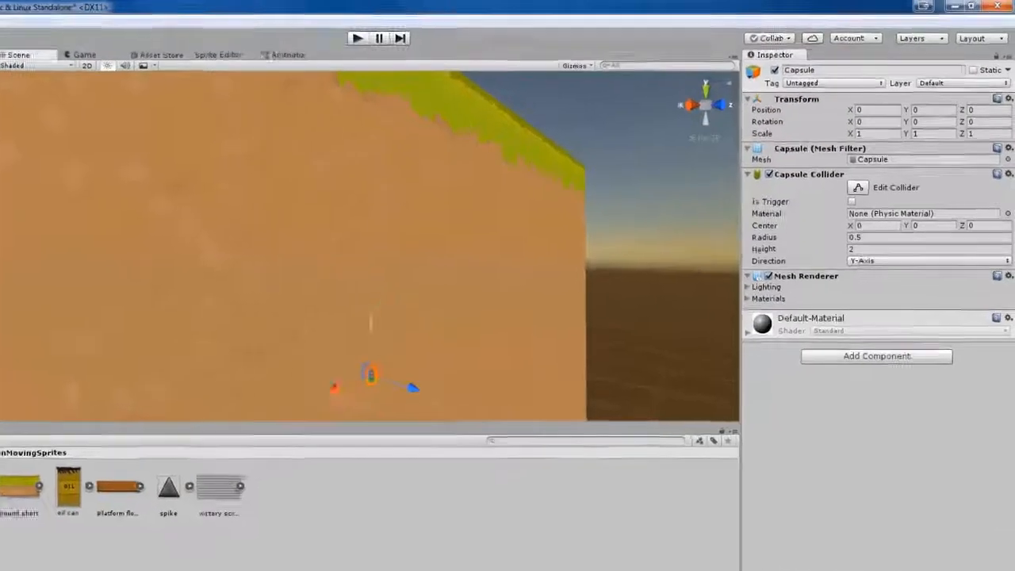
Step: Set the ground long texture's Pixels Per Unit to 20, apply it and check the scale against the capsule
click(180, 420)
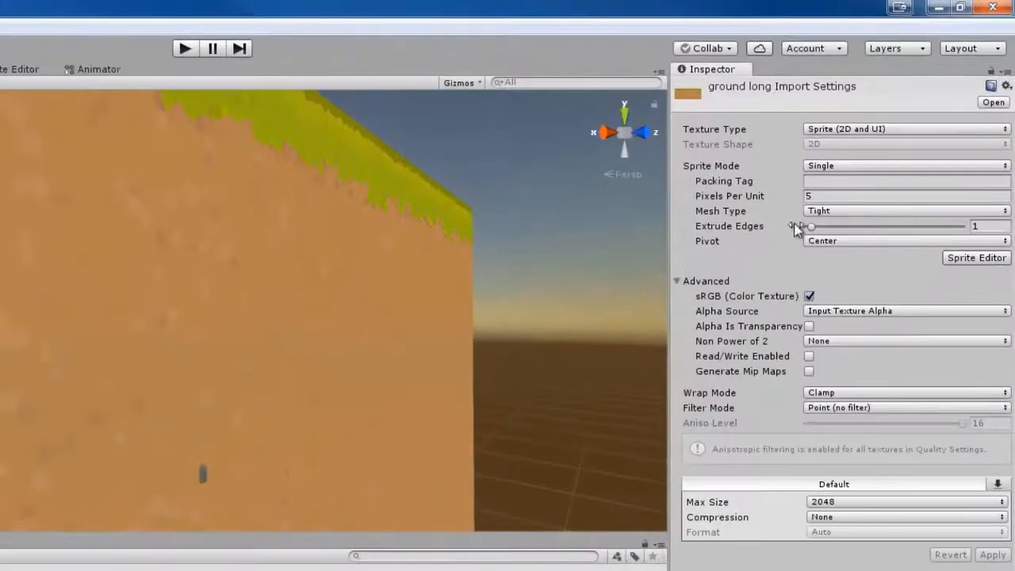
click(883, 124)
text(5)
text(20)
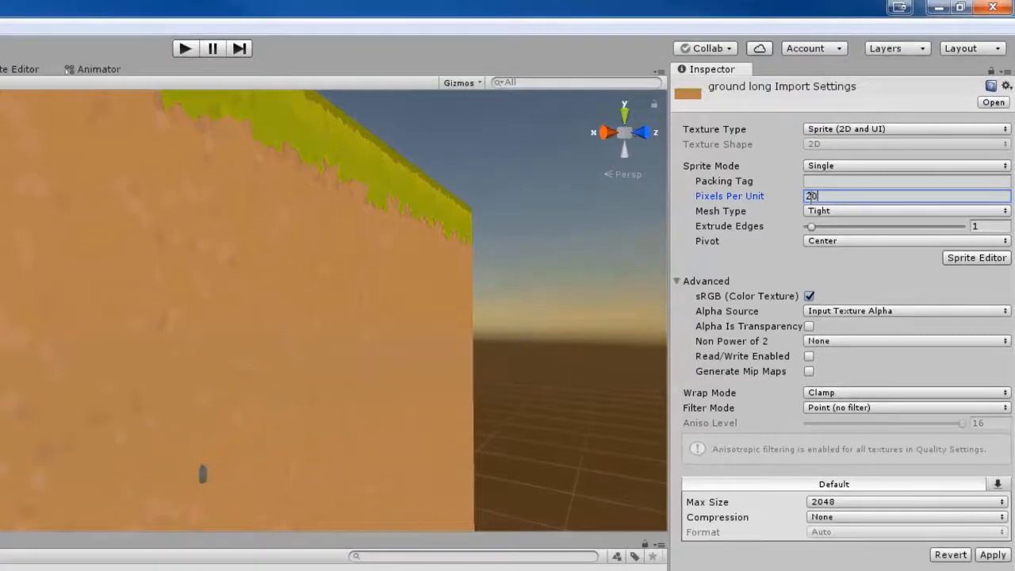
click(989, 558)
right_drag(205, 428, 197, 453)
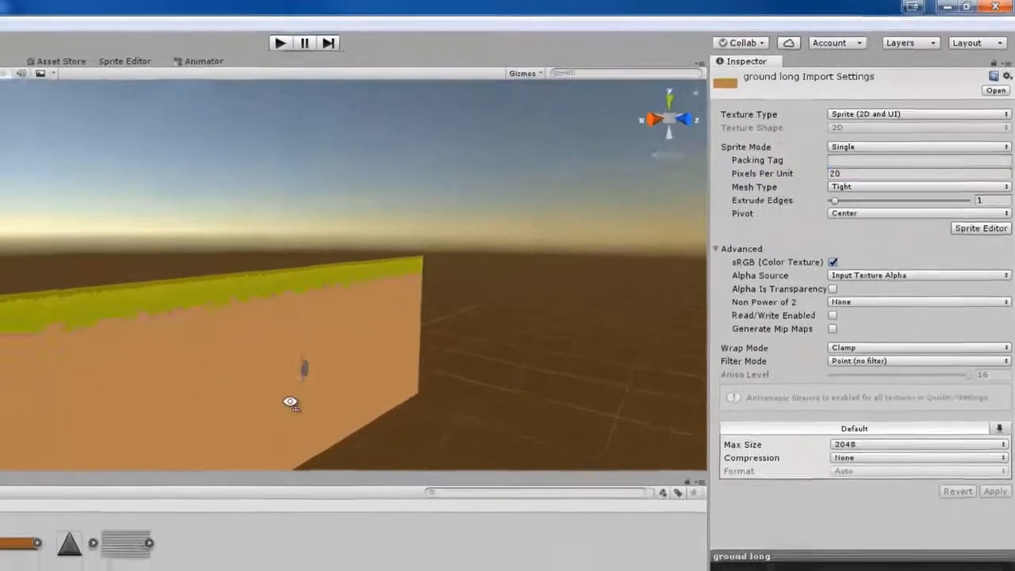
right_drag(291, 403, 279, 421)
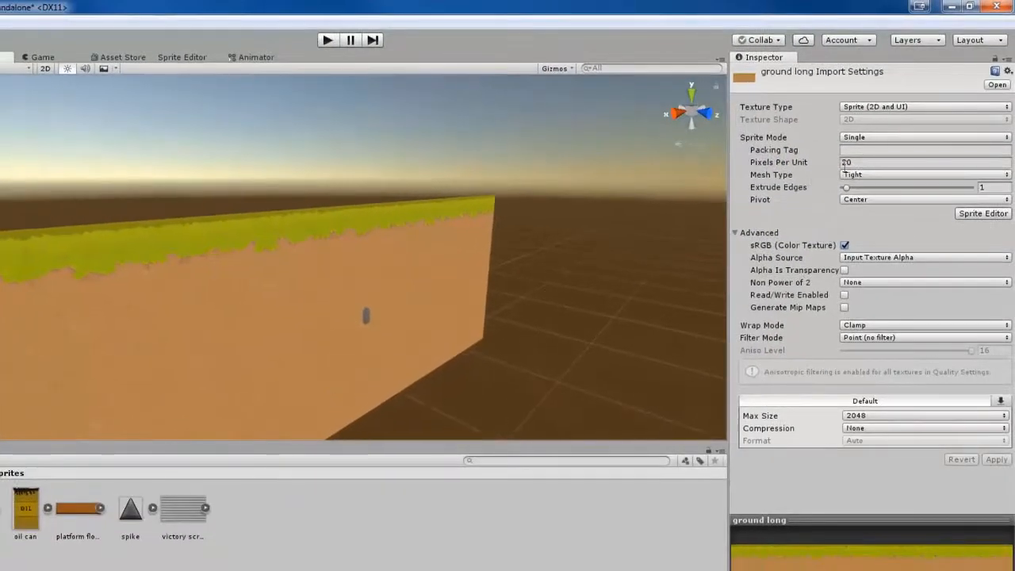
Step: Set the ground long texture's Pixels Per Unit to 30 and apply the import settings
click(845, 165)
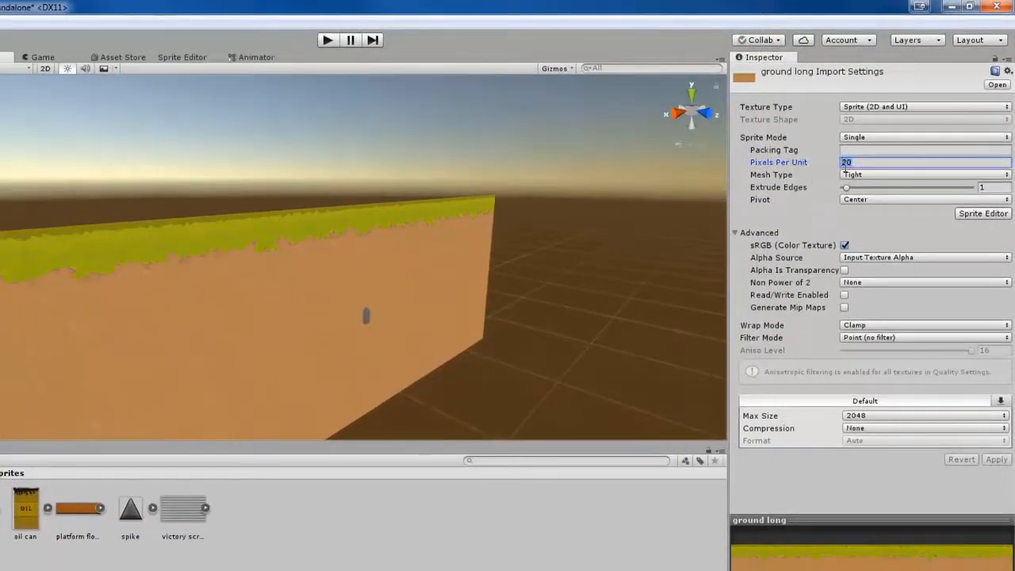
text(30)
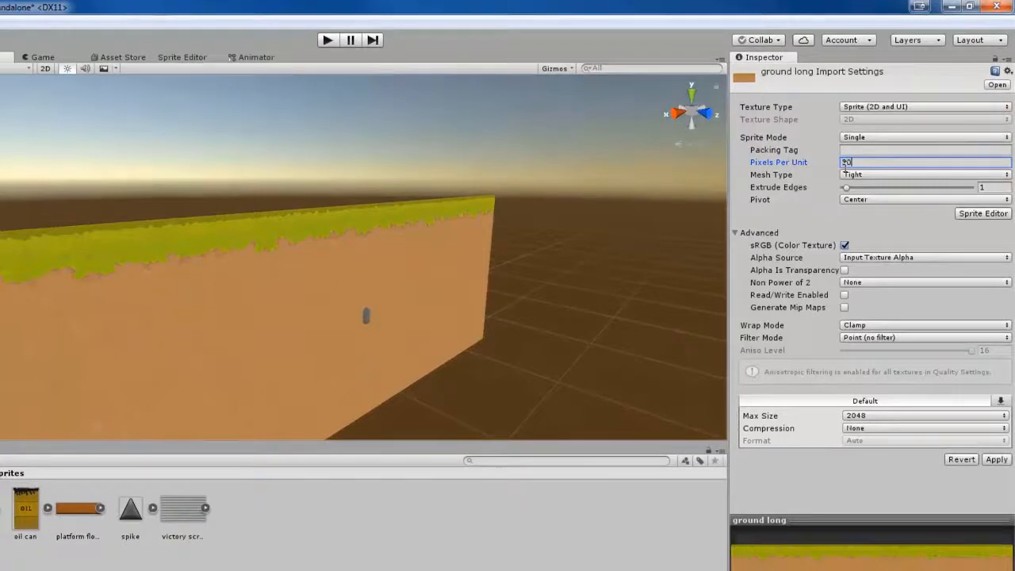
click(997, 458)
right_drag(429, 334, 426, 359)
Step: Raise the capsule along the Y axis until it sits above the grassy edge of the ground sprite
click(397, 292)
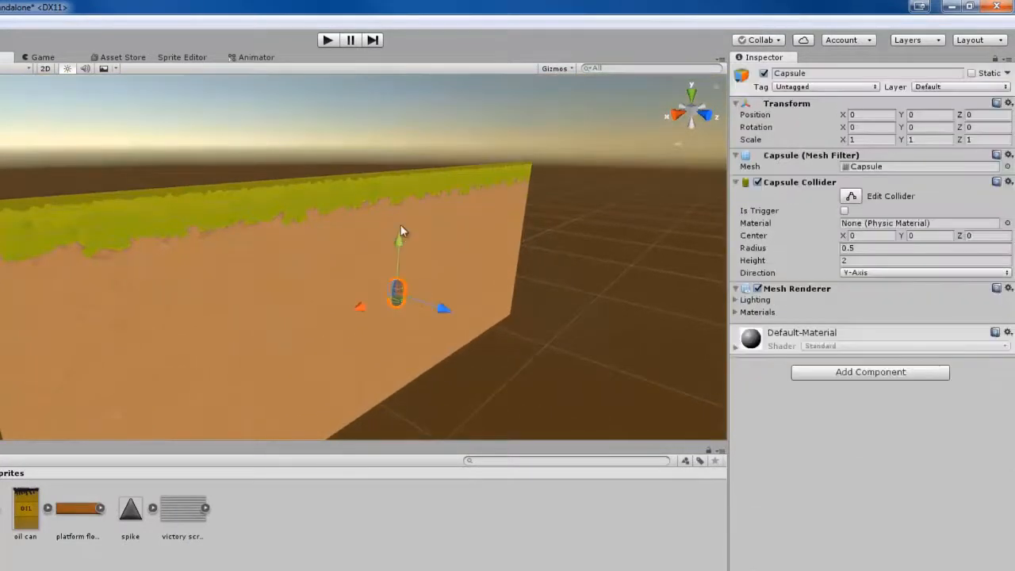
click(396, 167)
click(398, 290)
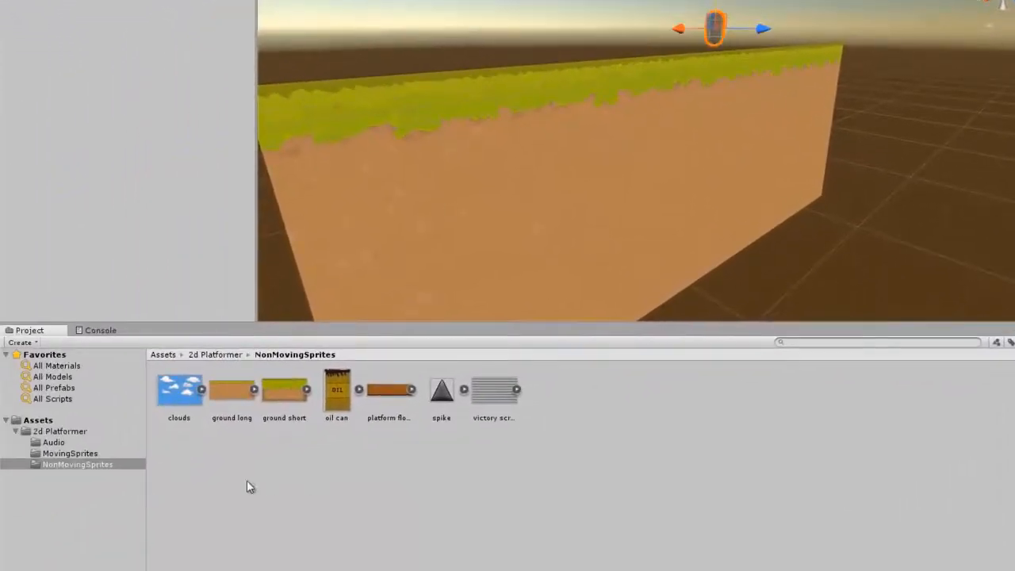
Step: Set the ground long texture's Pixels Per Unit to 50 and apply the import settings
click(231, 389)
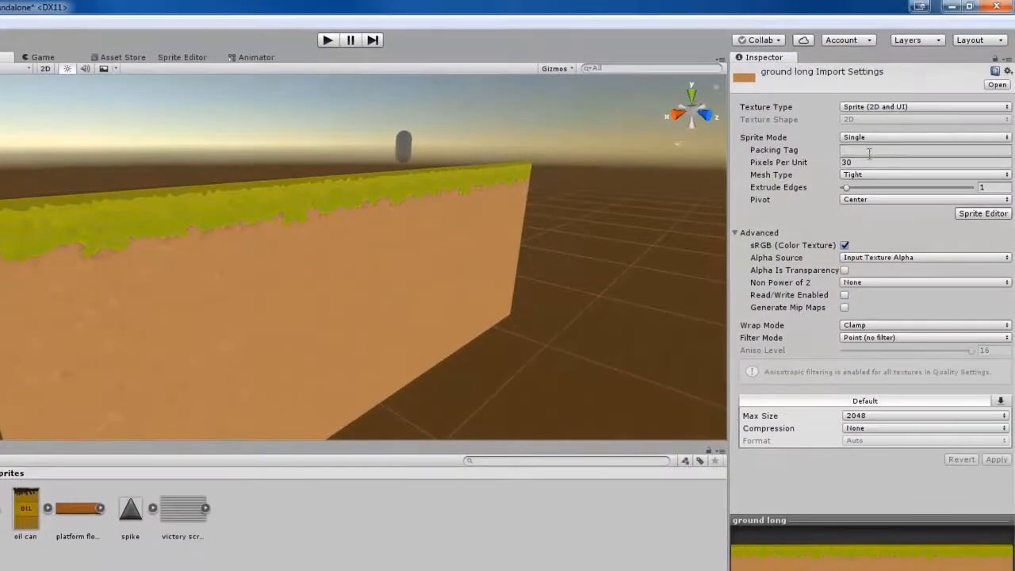
click(867, 160)
text(5)
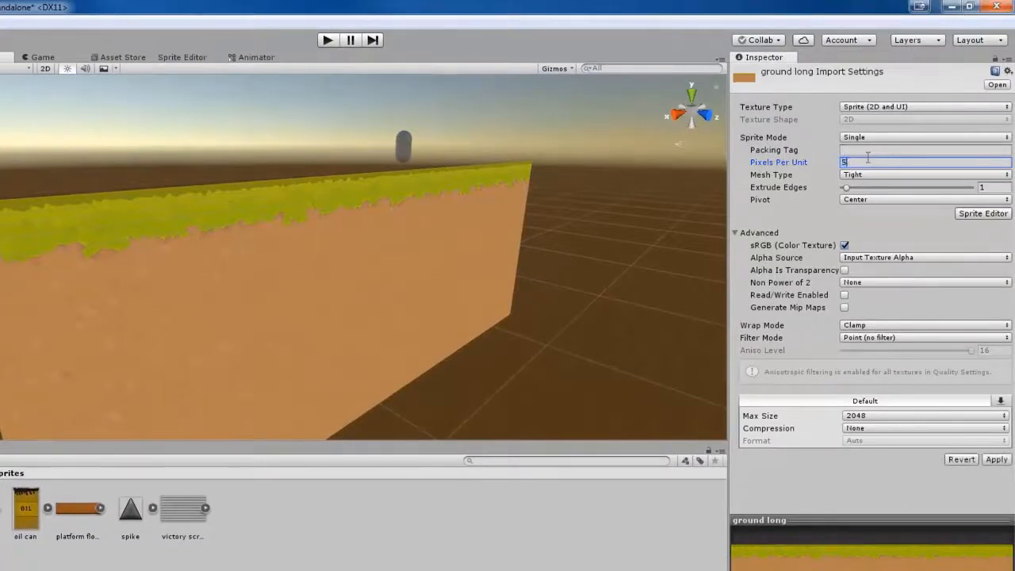
text(0)
click(995, 459)
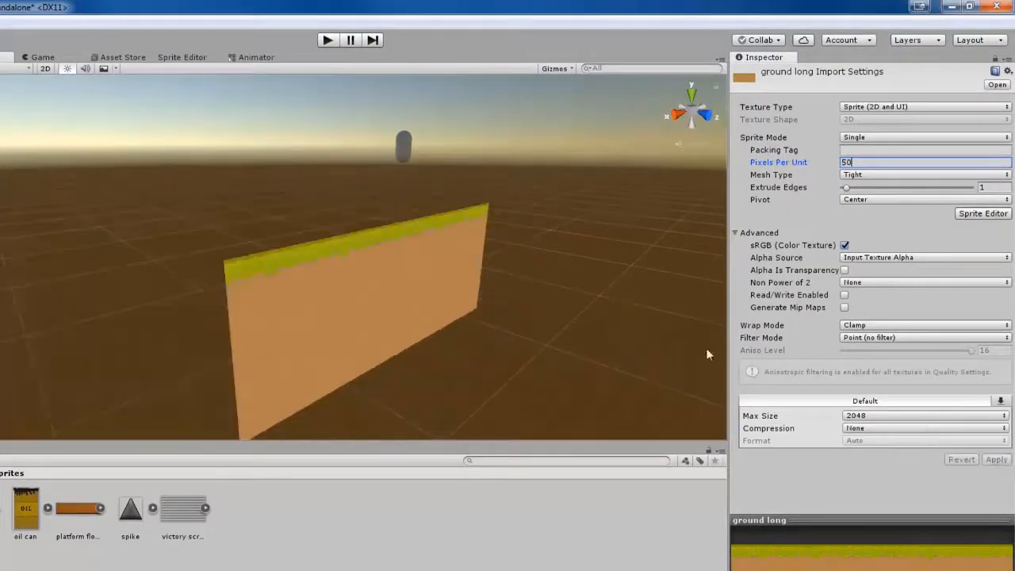
Step: Lower the capsule along the Y axis to about 6.25 so it stands on the grassy edge, and compare its size with the ground
click(403, 143)
drag(405, 92, 403, 153)
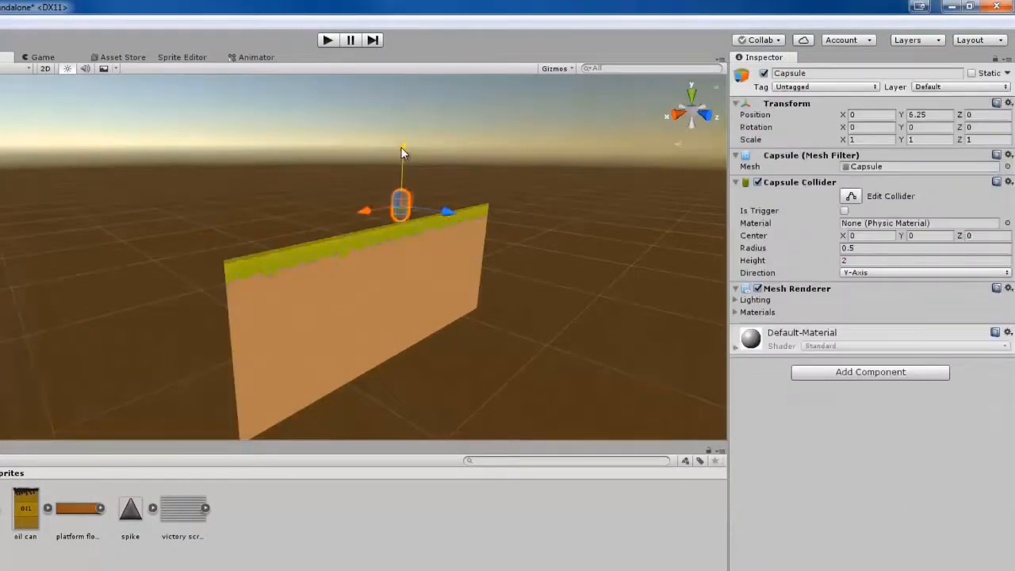
right_drag(403, 155, 203, 177)
click(326, 224)
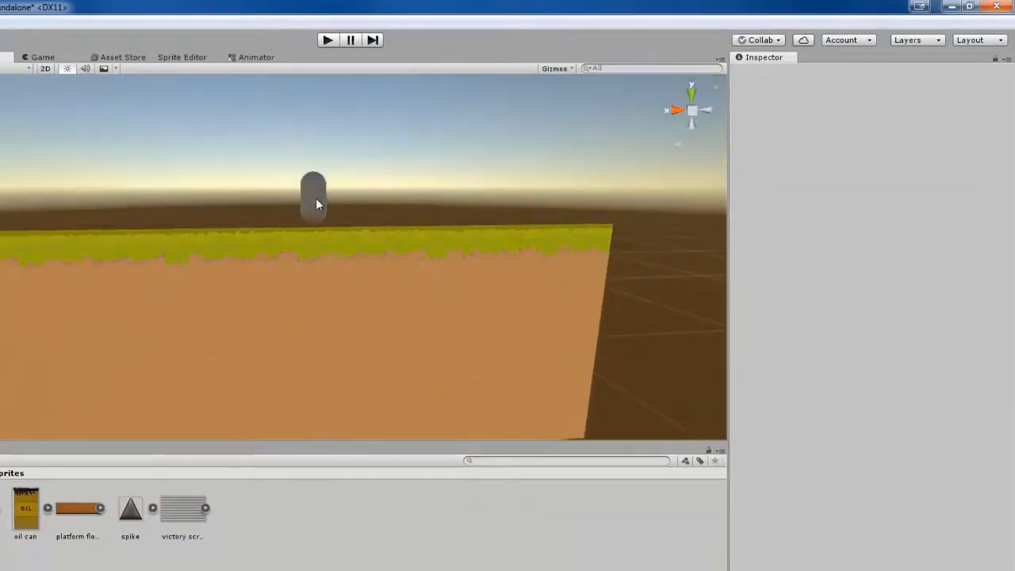
click(313, 206)
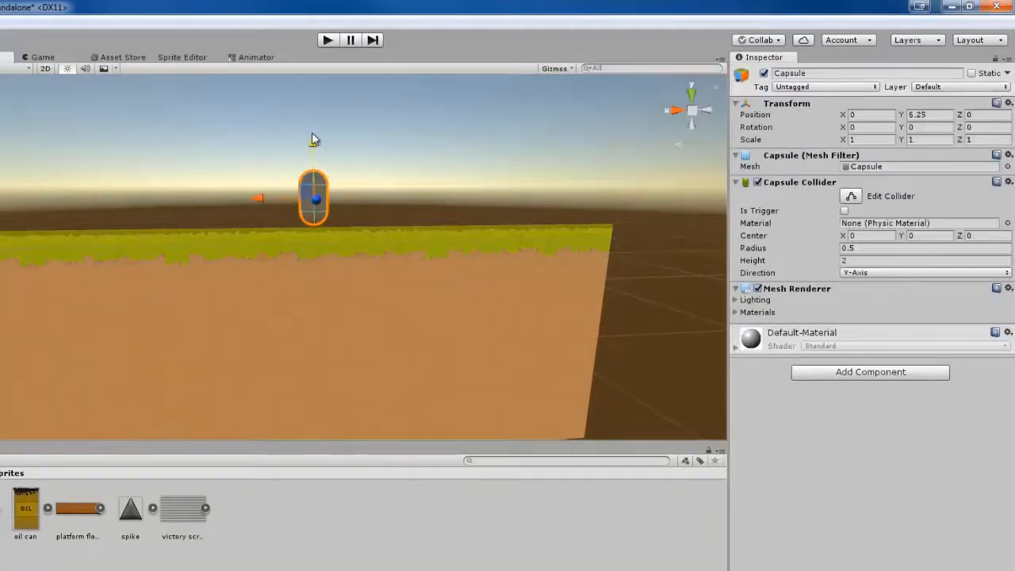
click(288, 311)
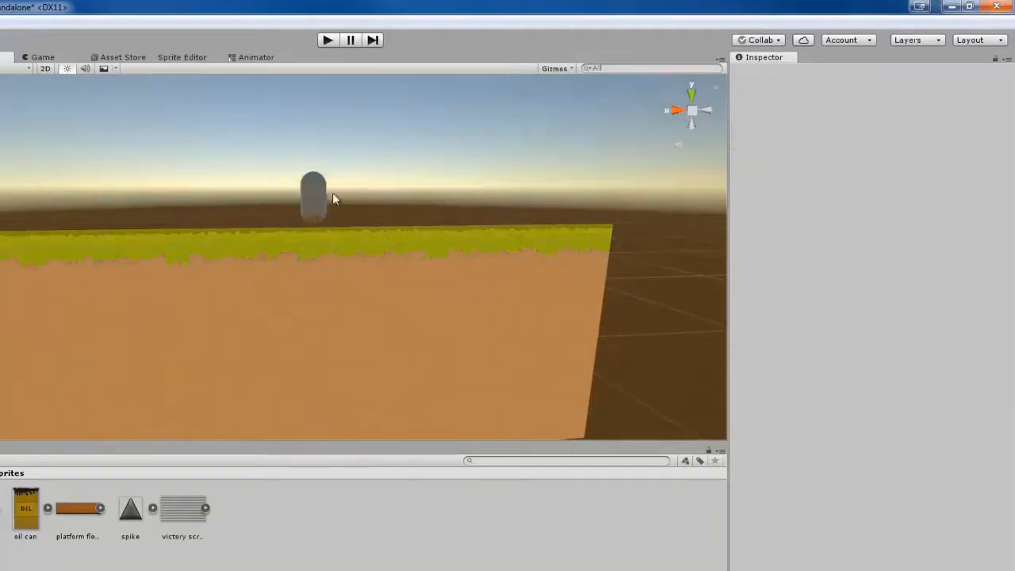
Step: Delete the reference capsule from the scene
right_drag(335, 263, 319, 241)
key(w)
key(s)
right_drag(249, 278, 262, 309)
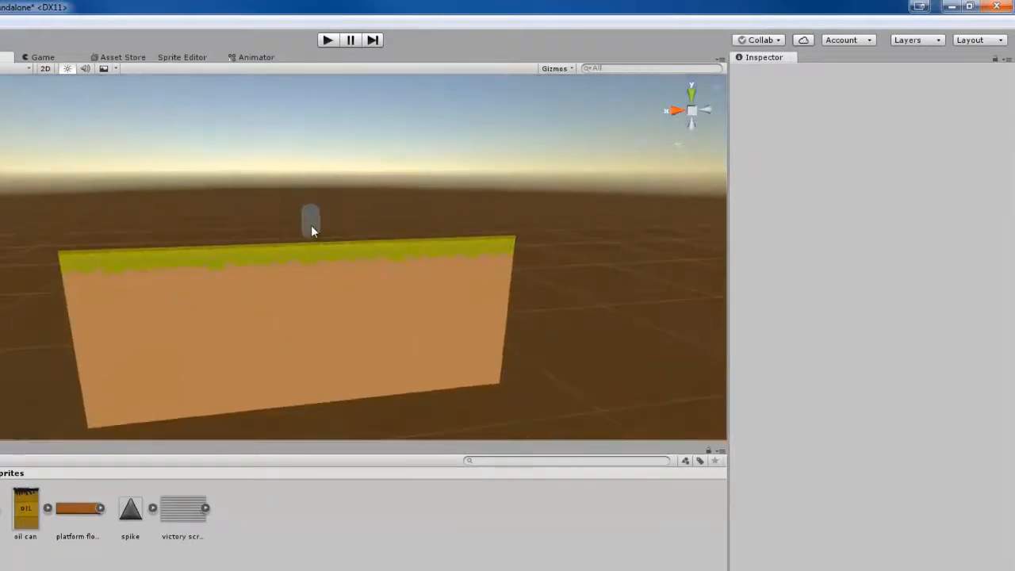
click(311, 226)
key(Delete)
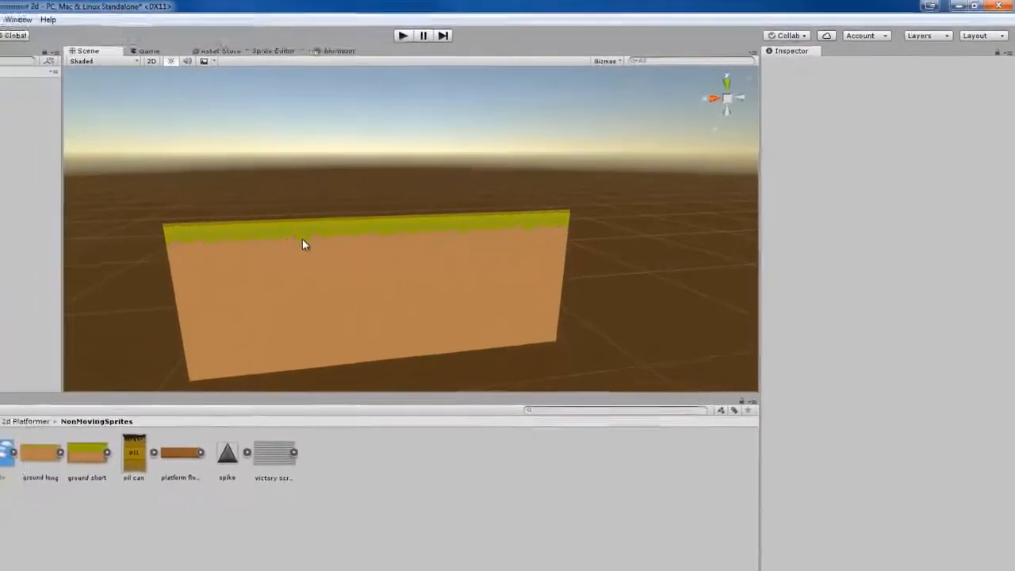
Step: Review the Pixels Per Unit setting of the texture used by the ground sprite
click(218, 275)
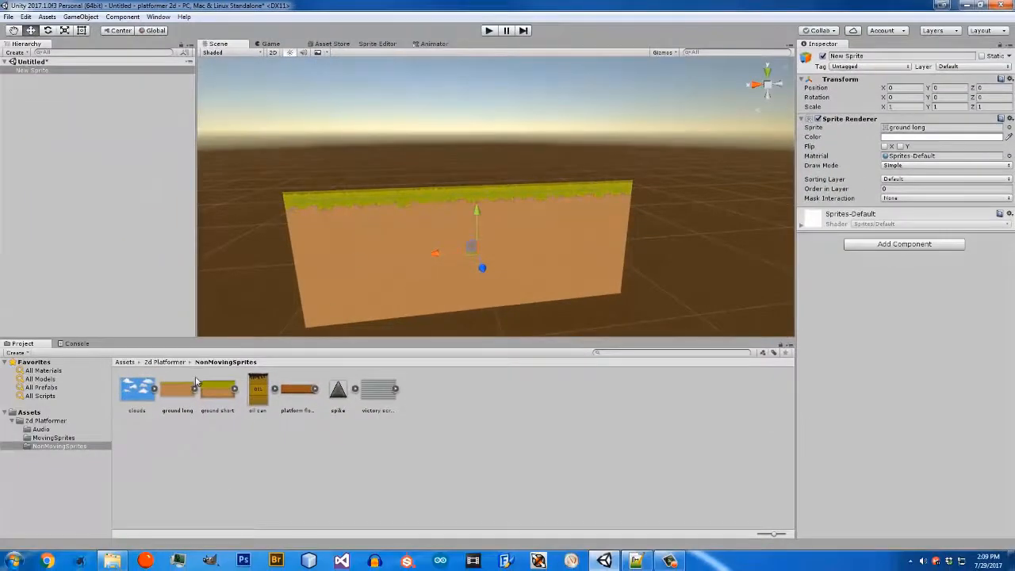
click(195, 384)
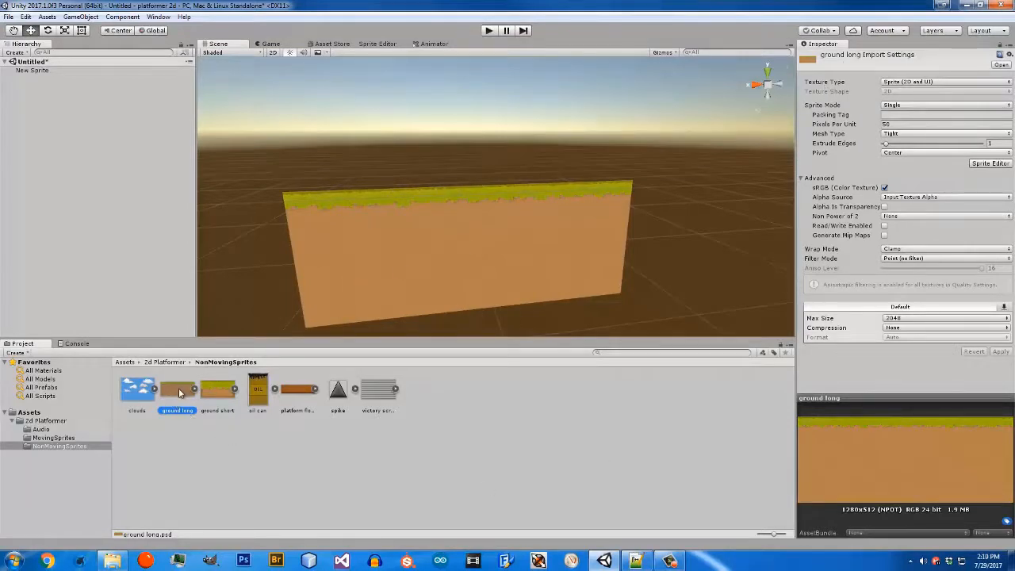
click(900, 124)
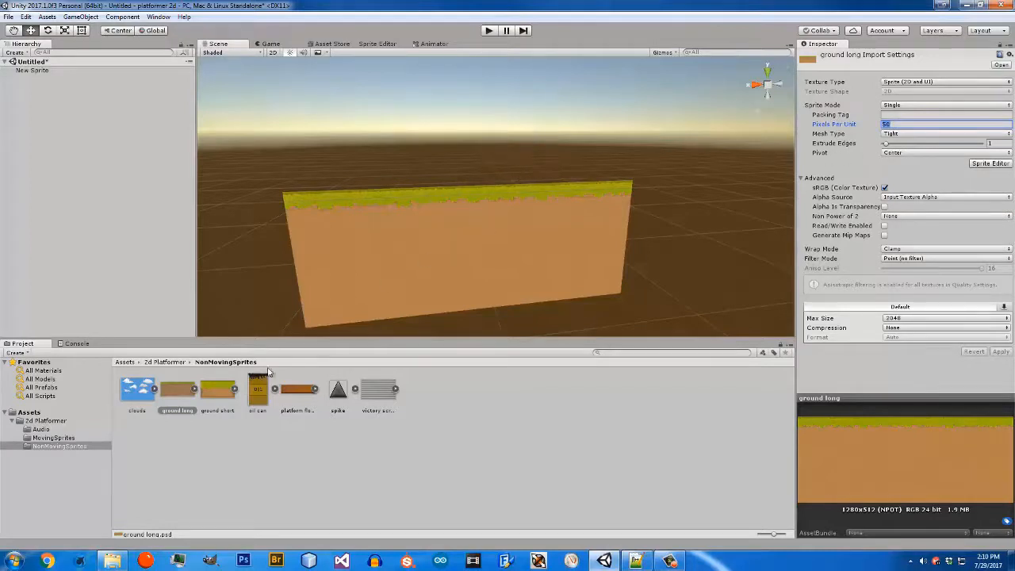
Step: Add a Box Collider 2D component to the ground sprite and inspect its outline around the sprite
click(25, 71)
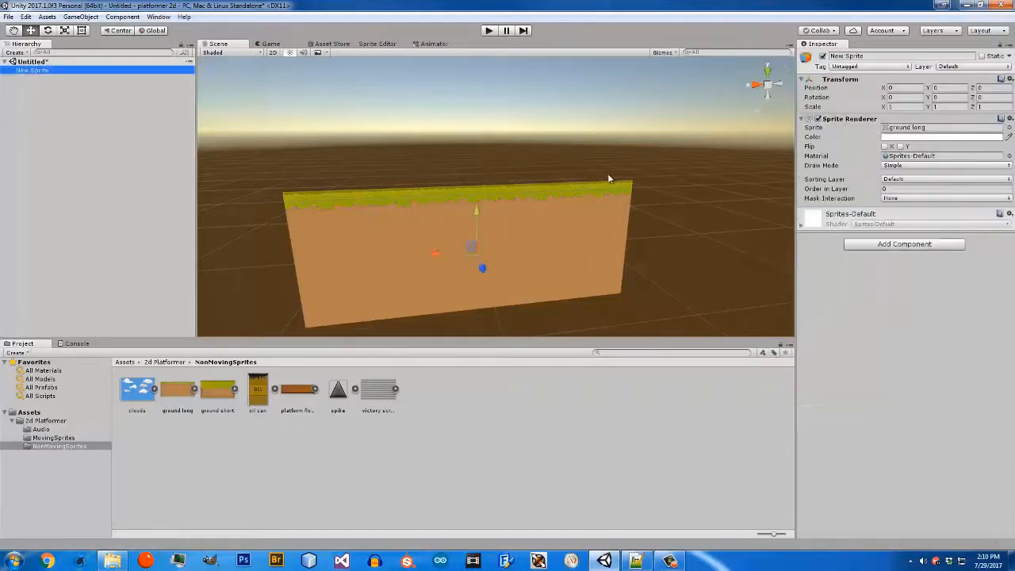
right_drag(482, 181, 485, 211)
right_drag(489, 157, 491, 133)
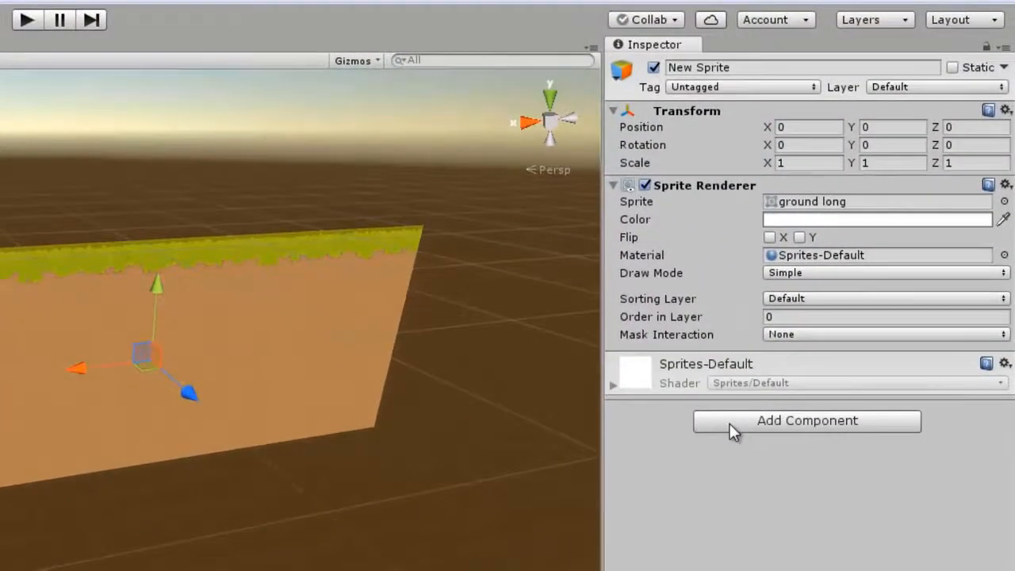
click(730, 422)
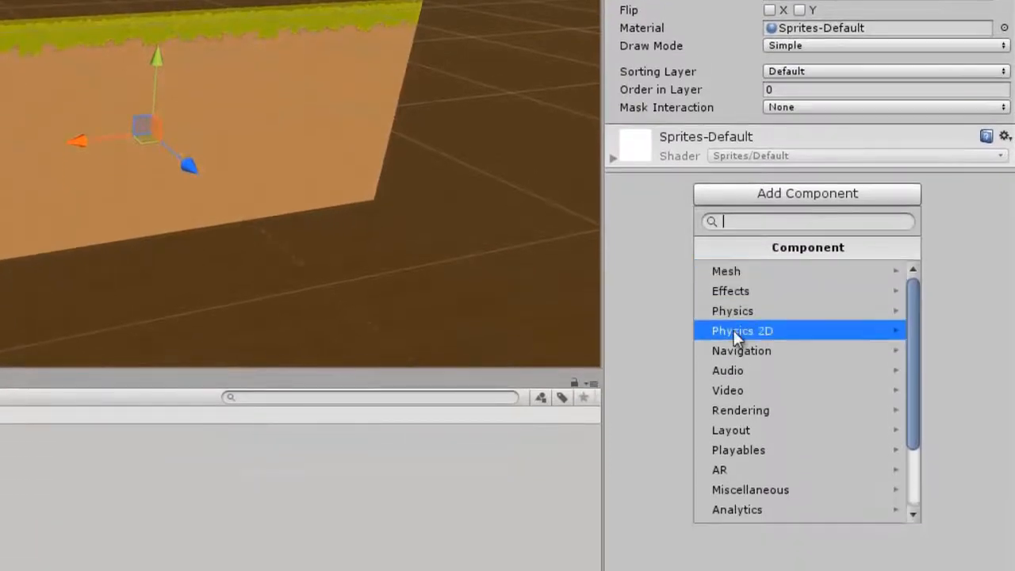
click(733, 330)
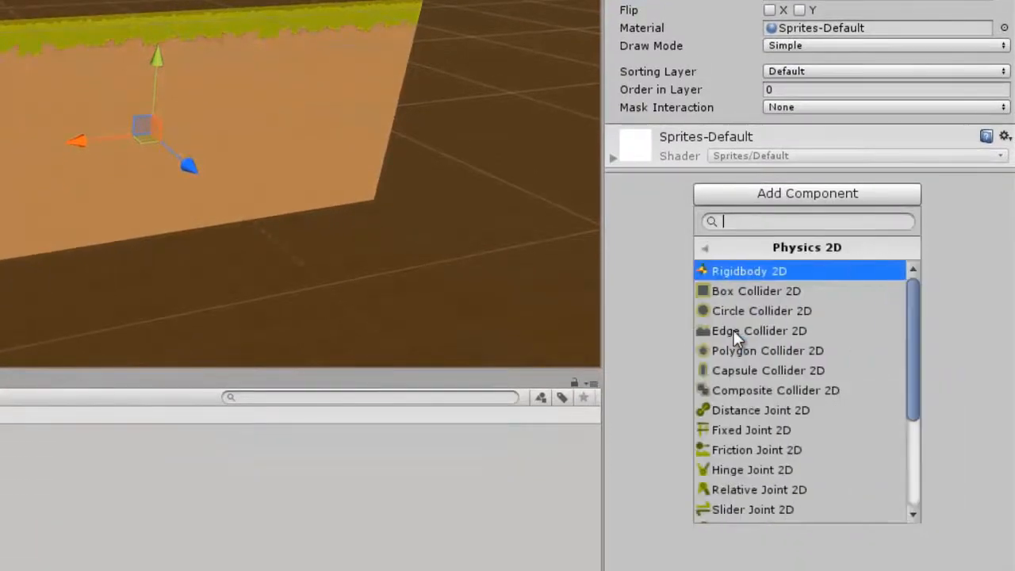
click(757, 291)
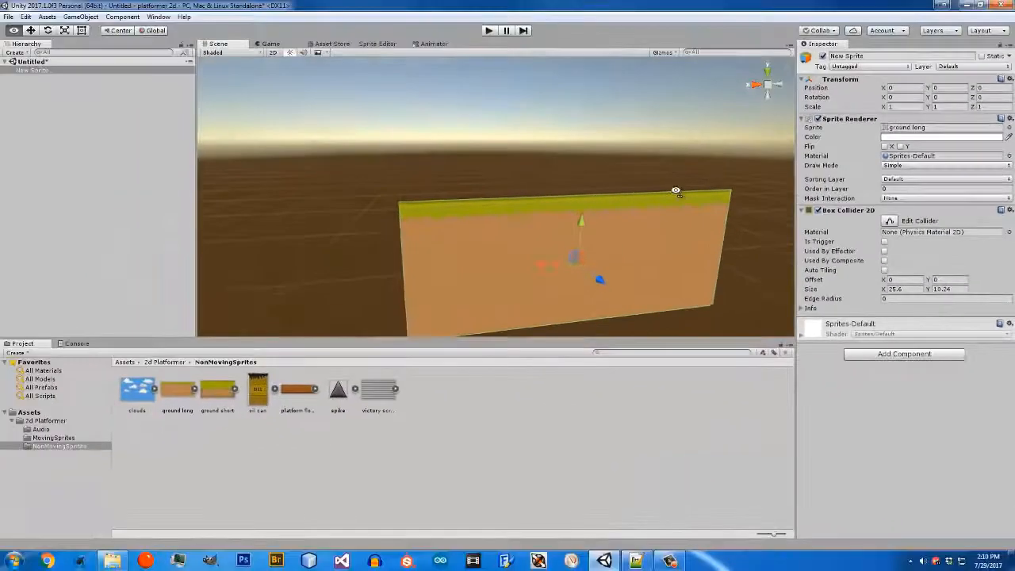
right_drag(675, 191, 687, 191)
scroll(687, 192, up, 3)
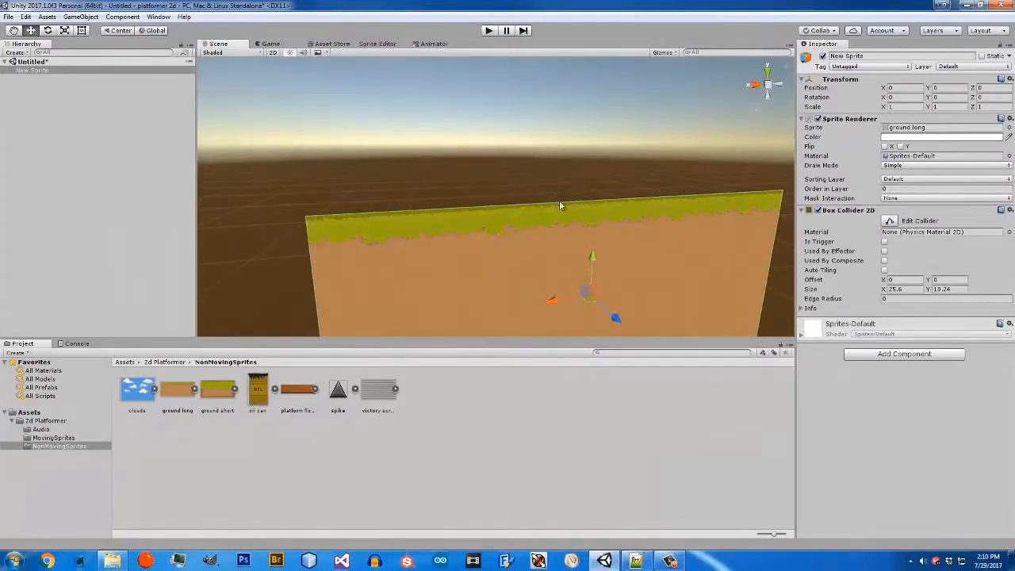
scroll(567, 214, down, 5)
click(215, 94)
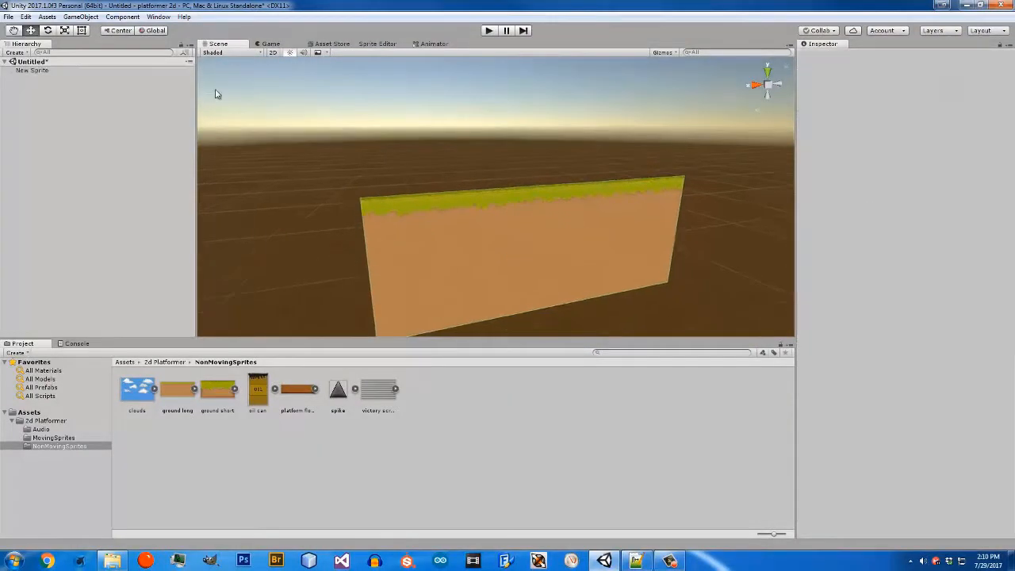
Step: Open the MovingSprites folder inside the 2d Platformer assets
click(92, 70)
right_click(89, 71)
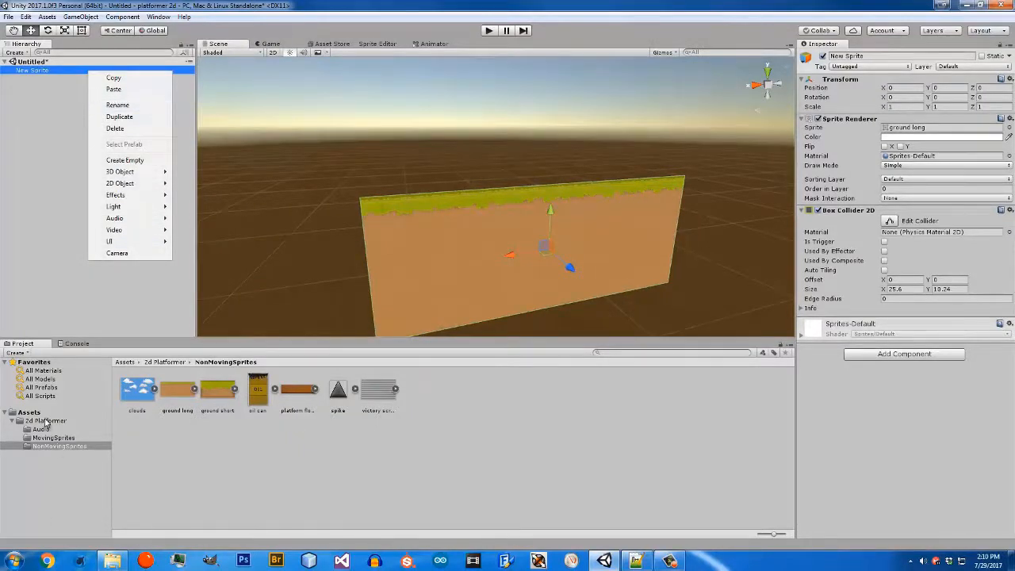
click(46, 421)
click(39, 429)
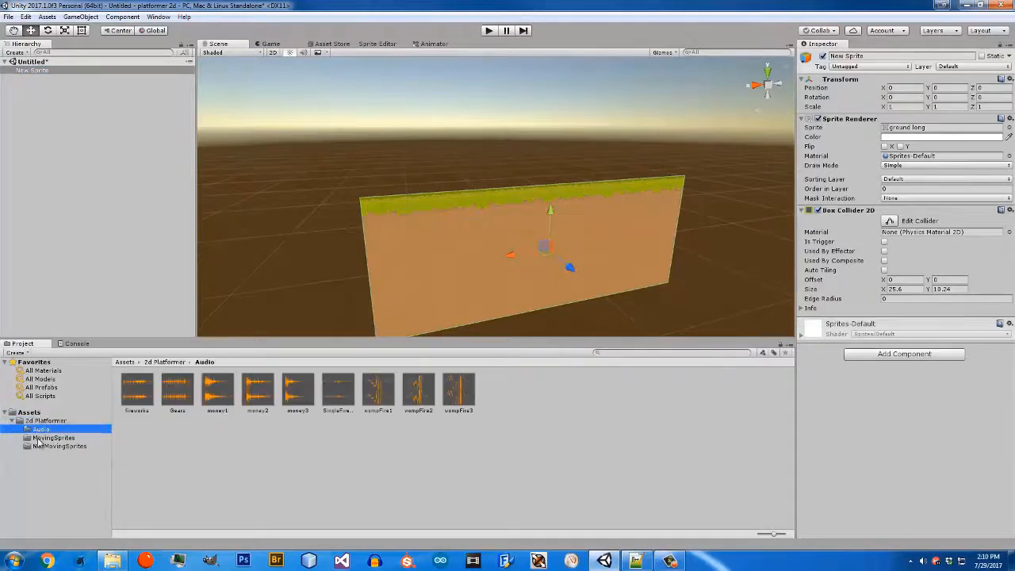
click(41, 446)
click(45, 438)
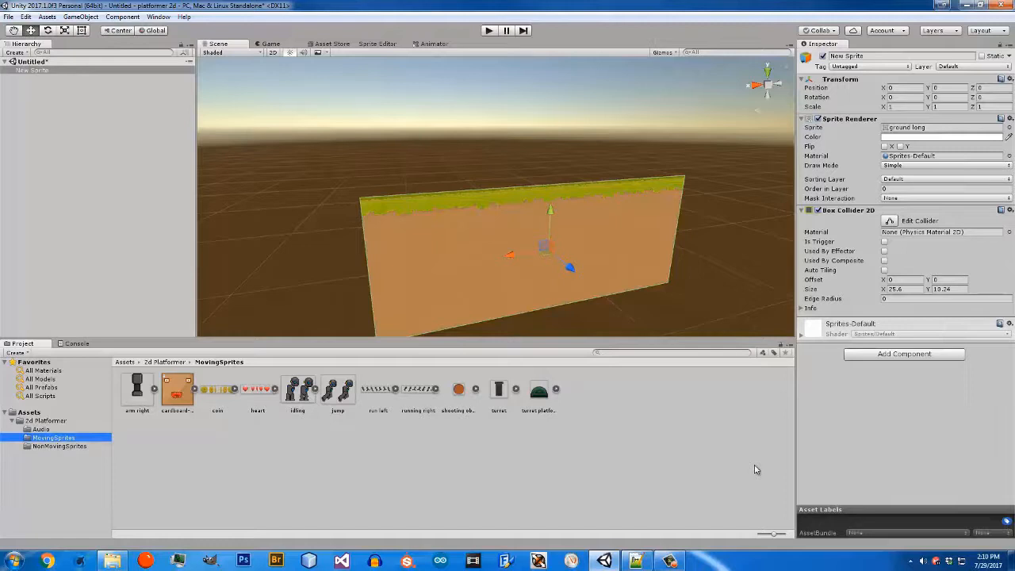
Step: Place the idling sprite sheet in the scene to create an animated character near the ground
click(306, 391)
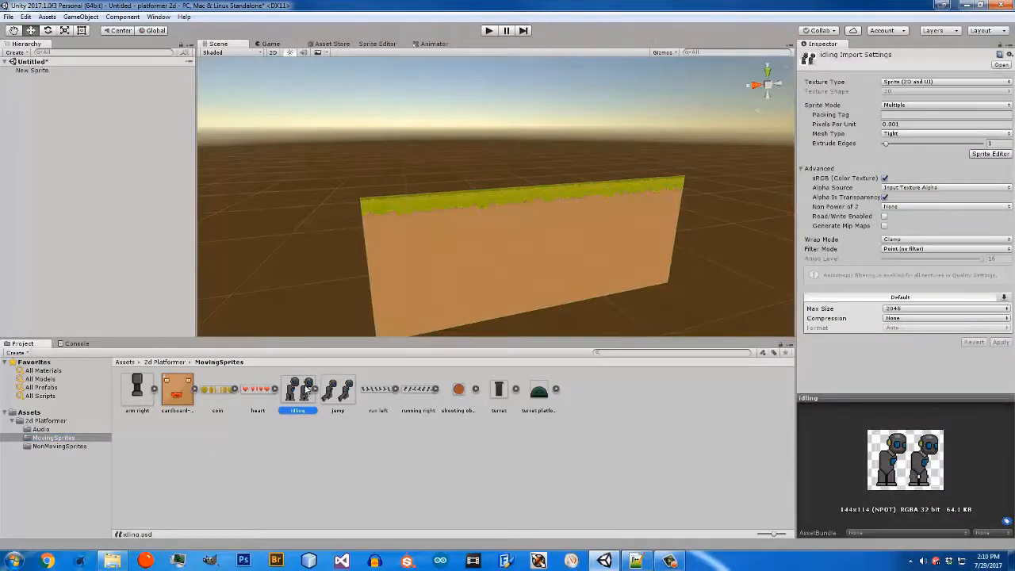
drag(313, 388, 456, 195)
drag(532, 197, 536, 192)
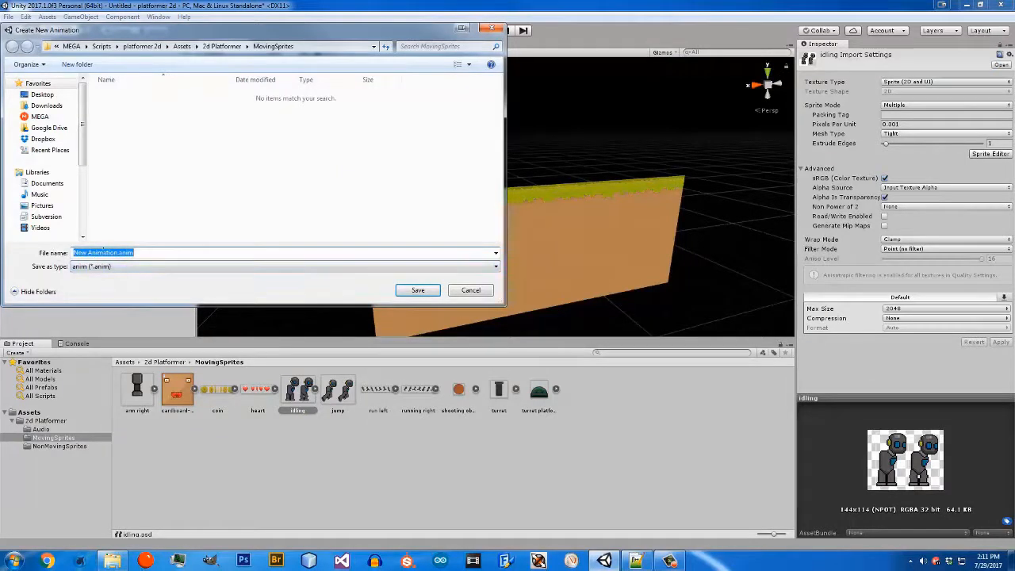
Step: Name the new animation idling.anim and save it in the MovingSprites folder
click(116, 253)
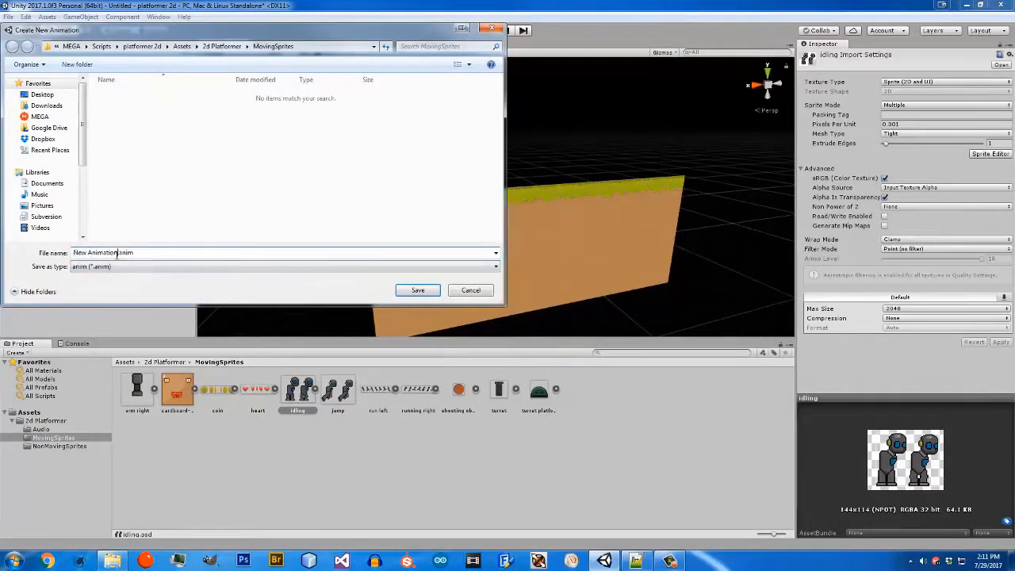
right_click(121, 255)
click(88, 254)
drag(118, 252, 40, 252)
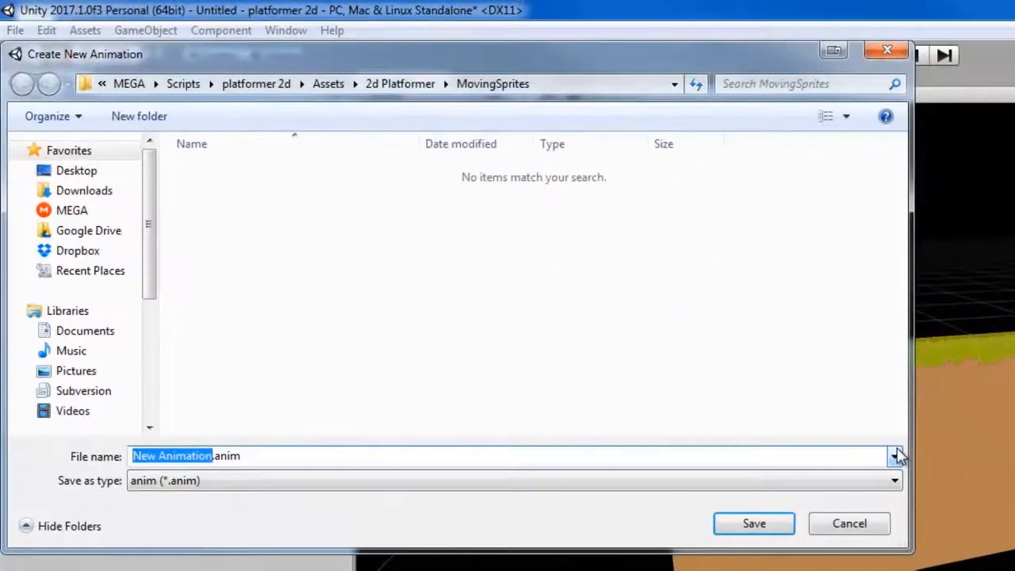
text(idling)
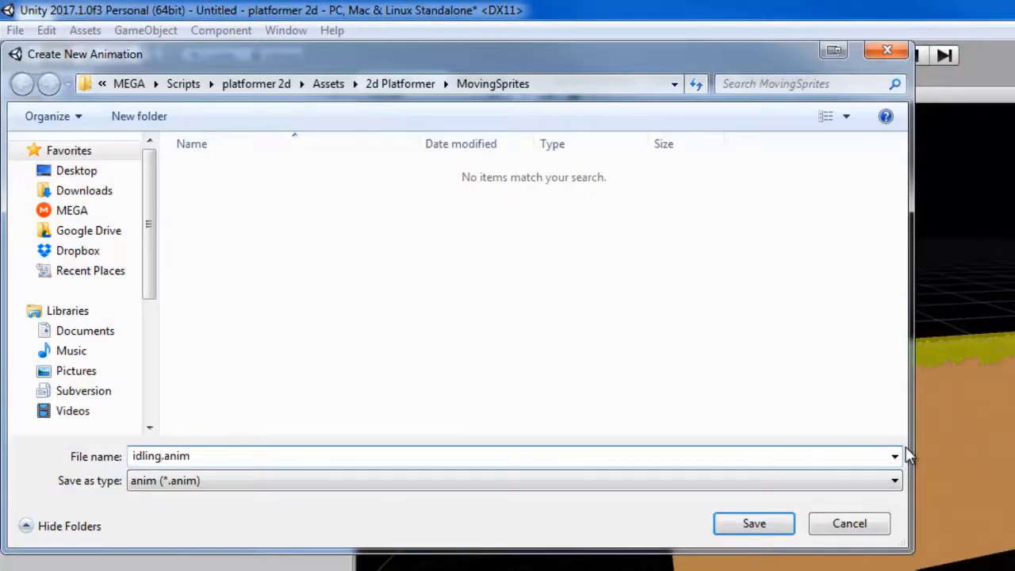
key(Return)
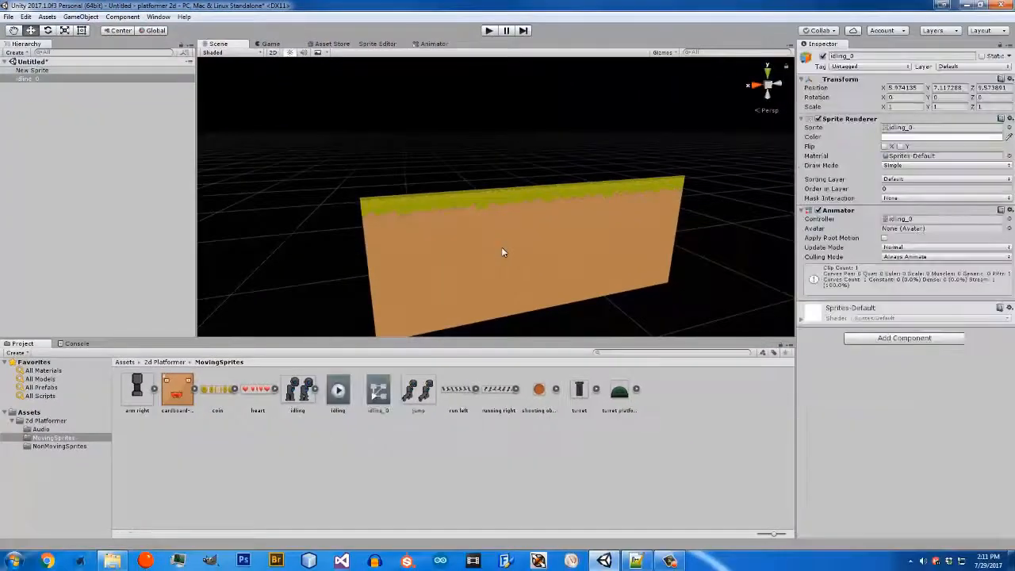
Step: Set the idling texture's Pixels Per Unit to 50 and apply the import settings
click(291, 386)
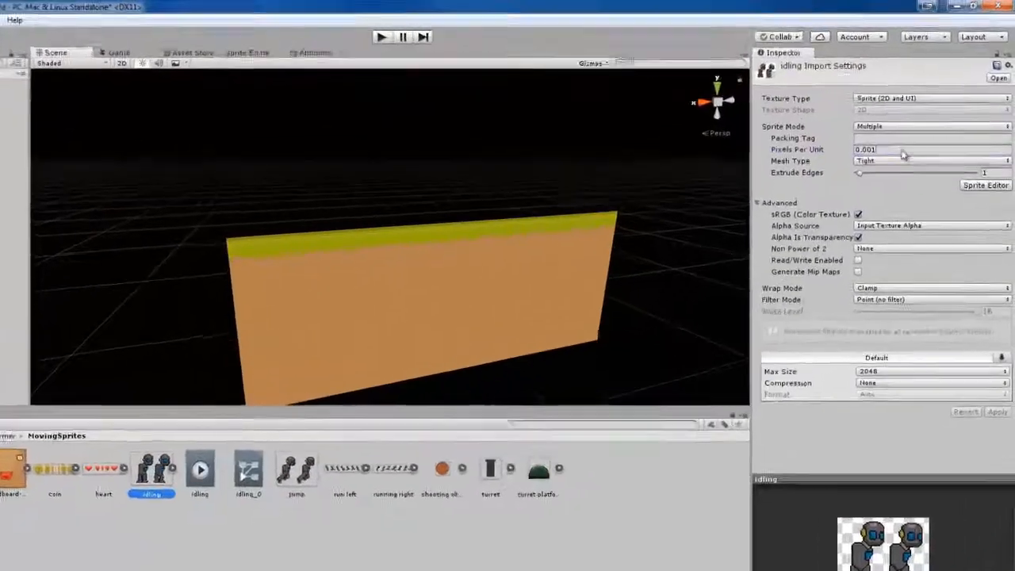
click(917, 125)
text(50)
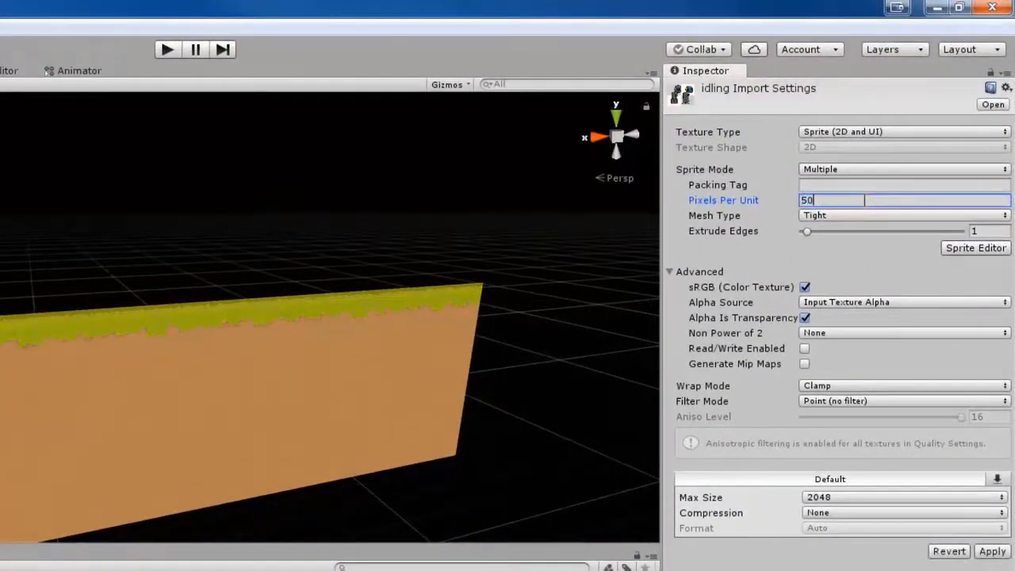
click(992, 551)
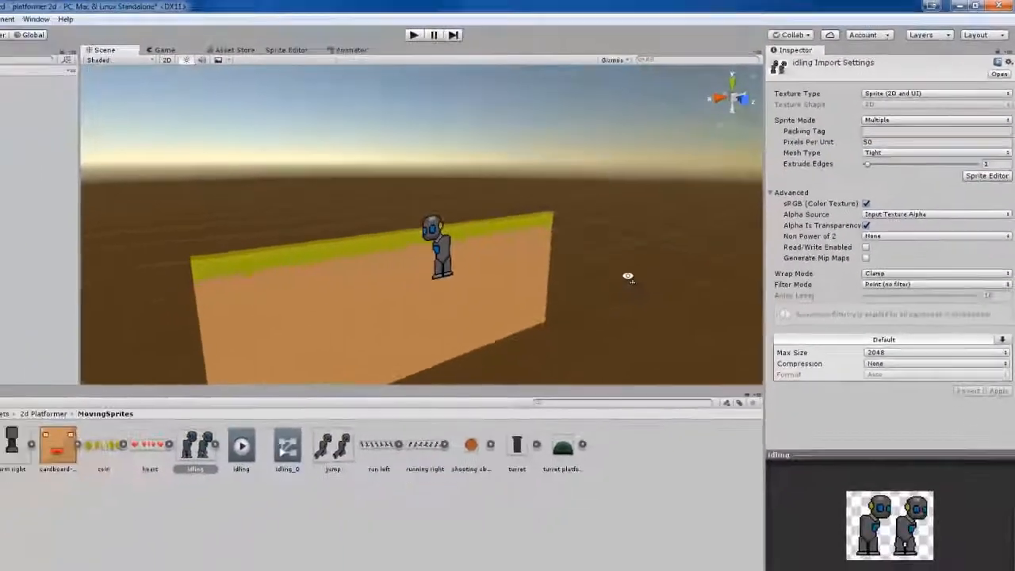
Step: Select the idling character and move it along the Z axis back towards the ground sprite
right_drag(629, 277, 563, 257)
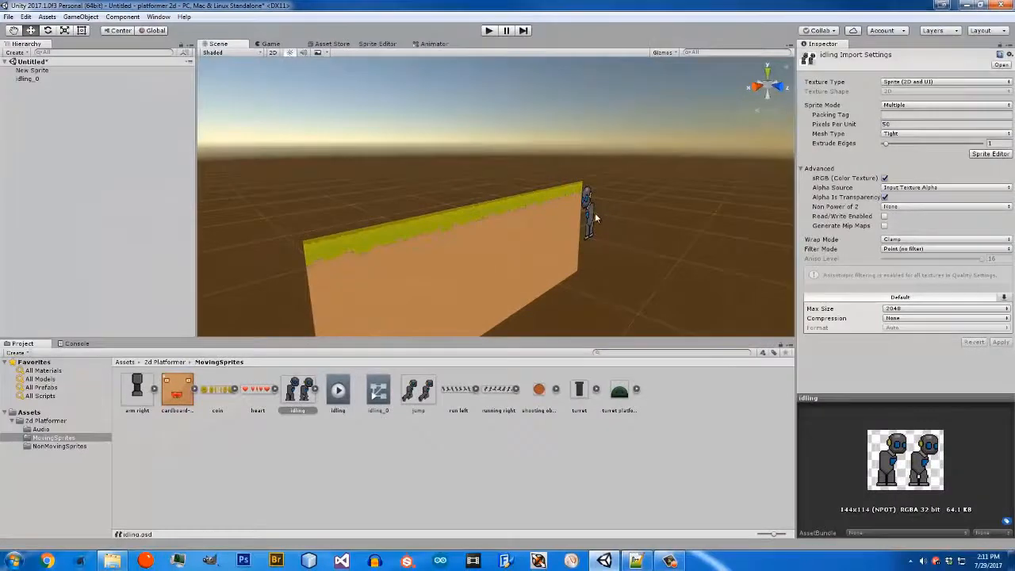
click(534, 243)
click(529, 243)
drag(631, 221, 380, 204)
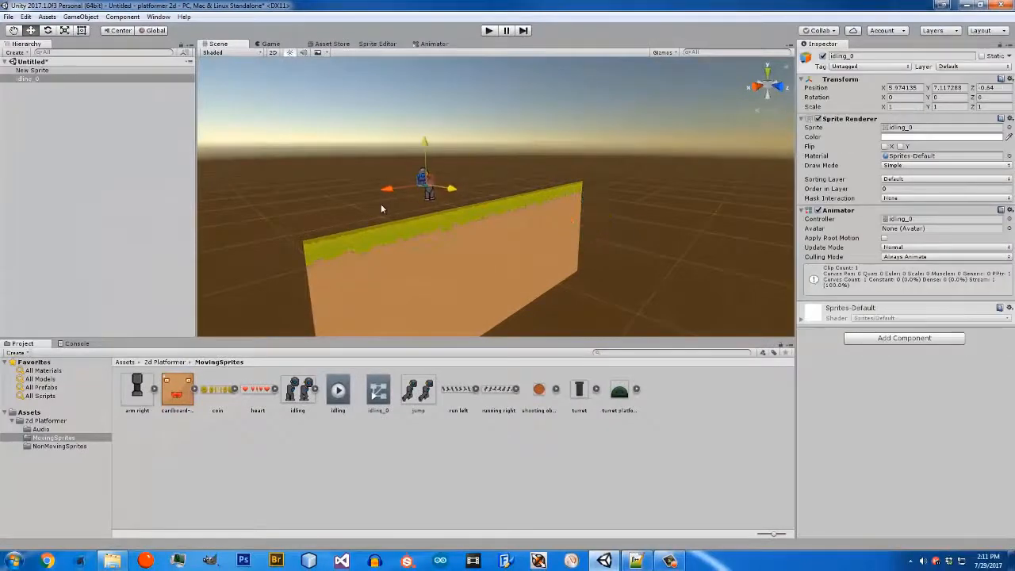
Step: Set the idling character's X and Z position to 0
alt+drag(525, 249, 584, 201)
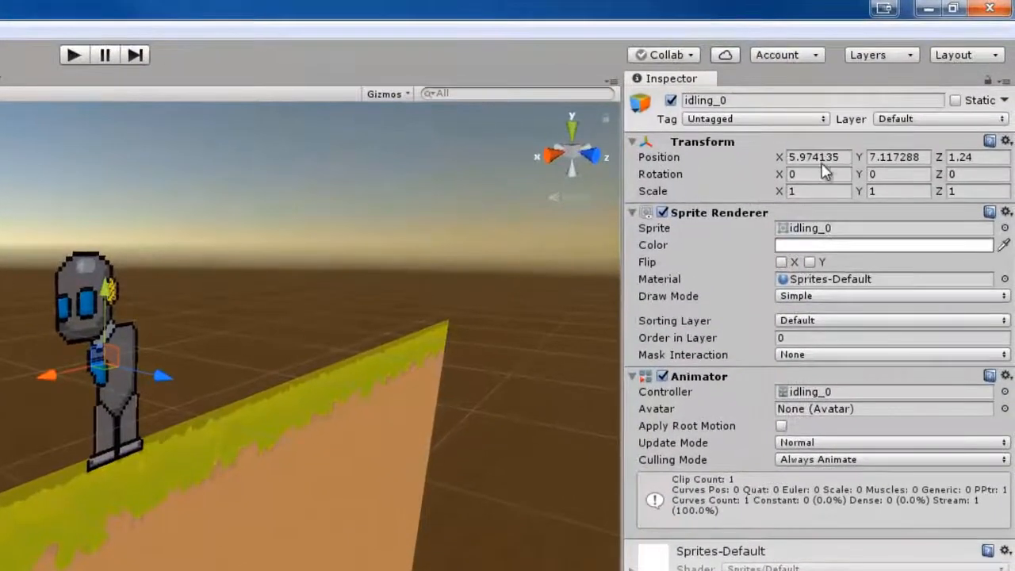
text(0)
key(Tab)
key(Tab)
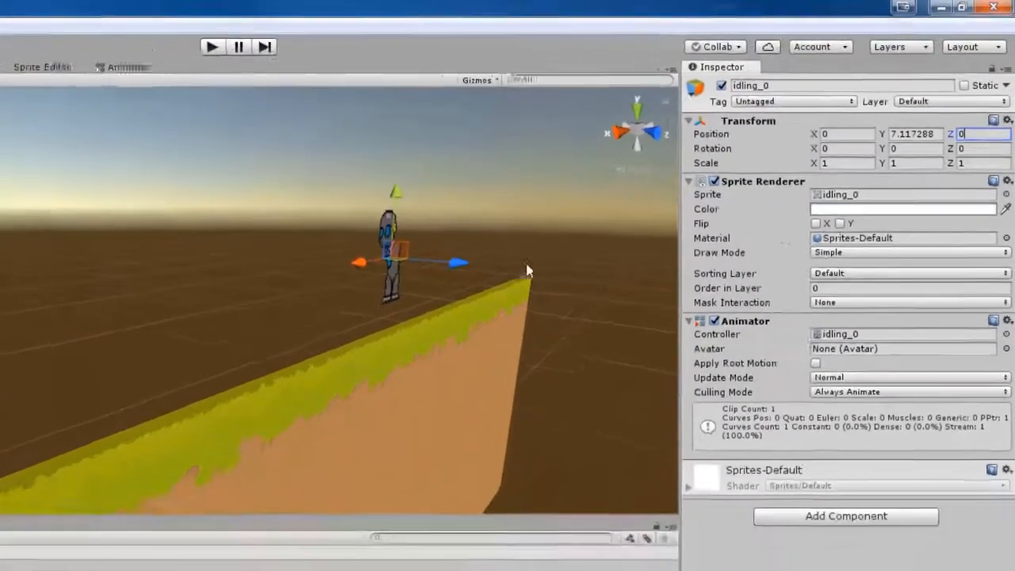
Step: Set the idling character's Z position to 0 and lower it to about Y 6.78, just above the ground sprite
text(0)
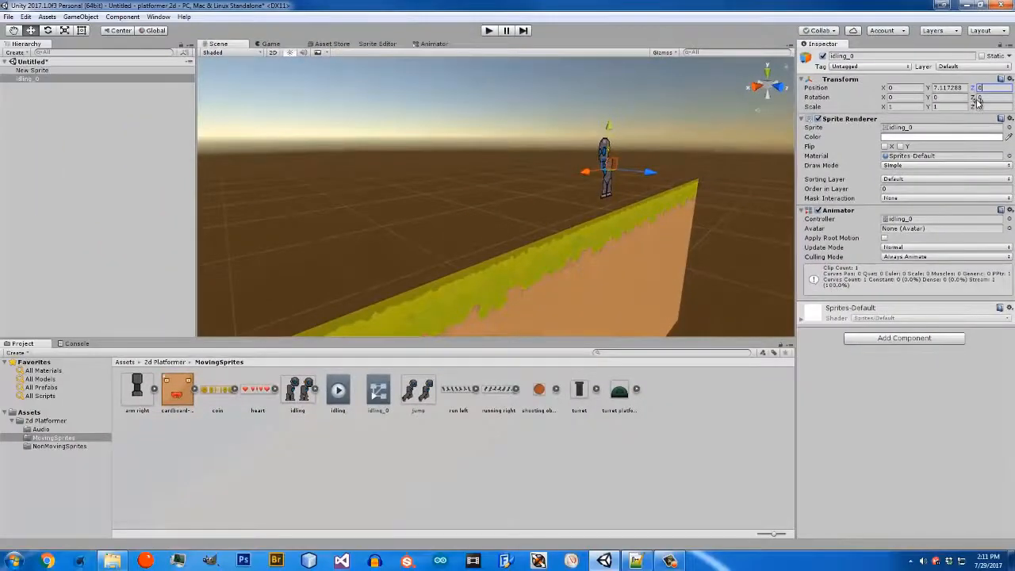
alt+drag(598, 230, 587, 230)
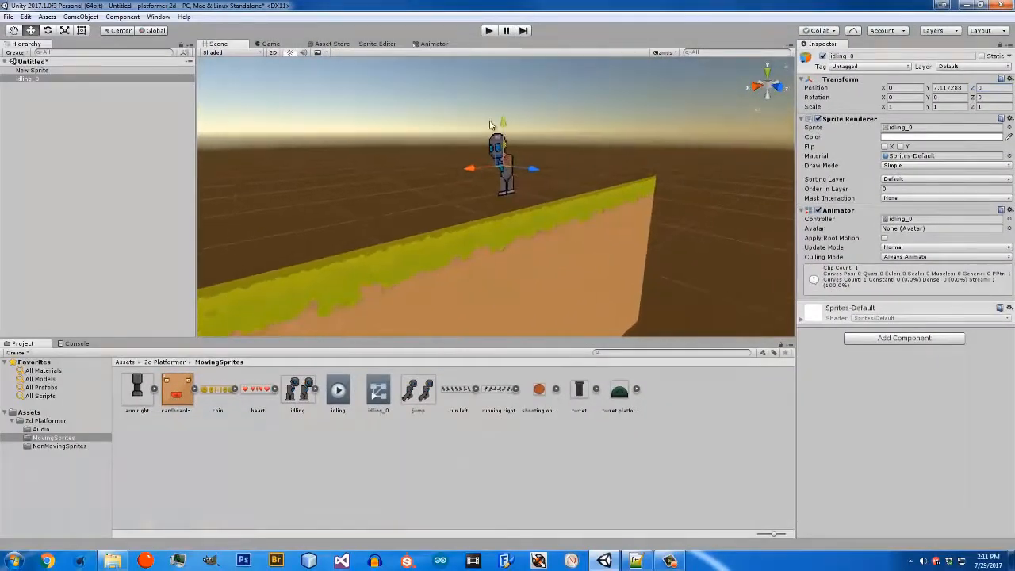
mouse_move(490, 124)
mouse_down()
mouse_move(489, 246)
mouse_move(491, 134)
mouse_up()
alt+drag(536, 255, 468, 302)
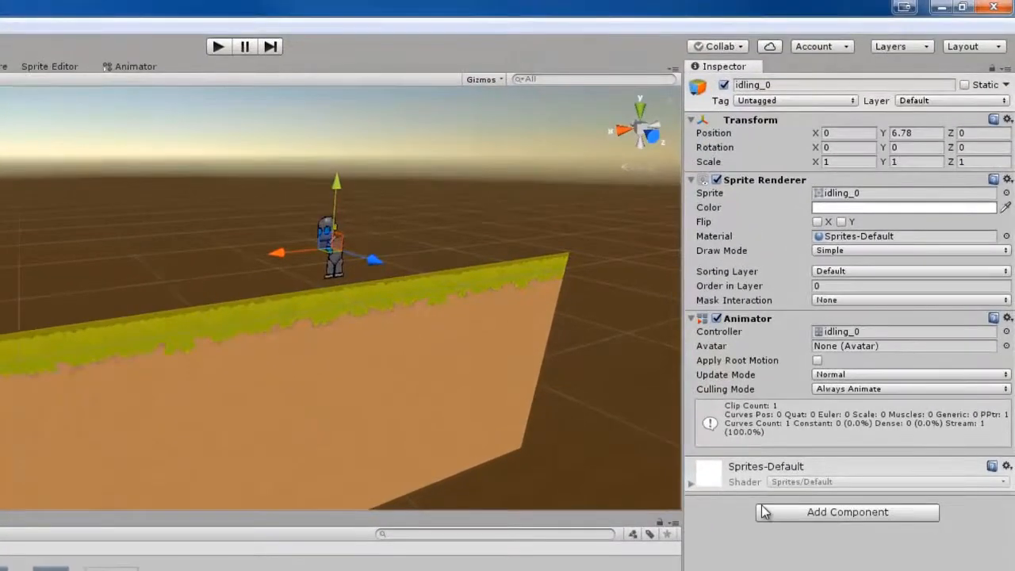
Step: Add a Box Collider 2D component to the idling character and check its outline around the sprite
click(764, 512)
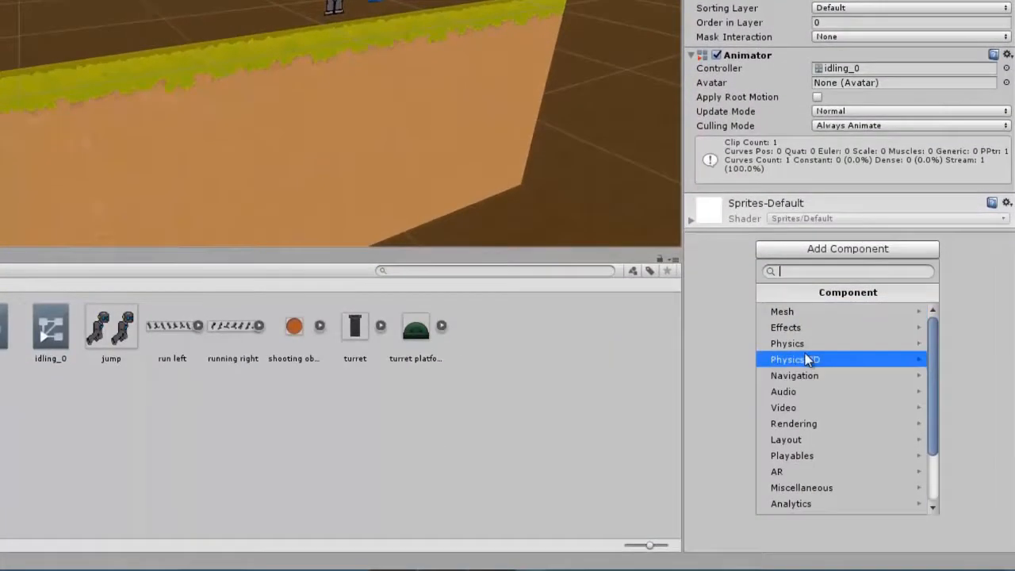
click(806, 359)
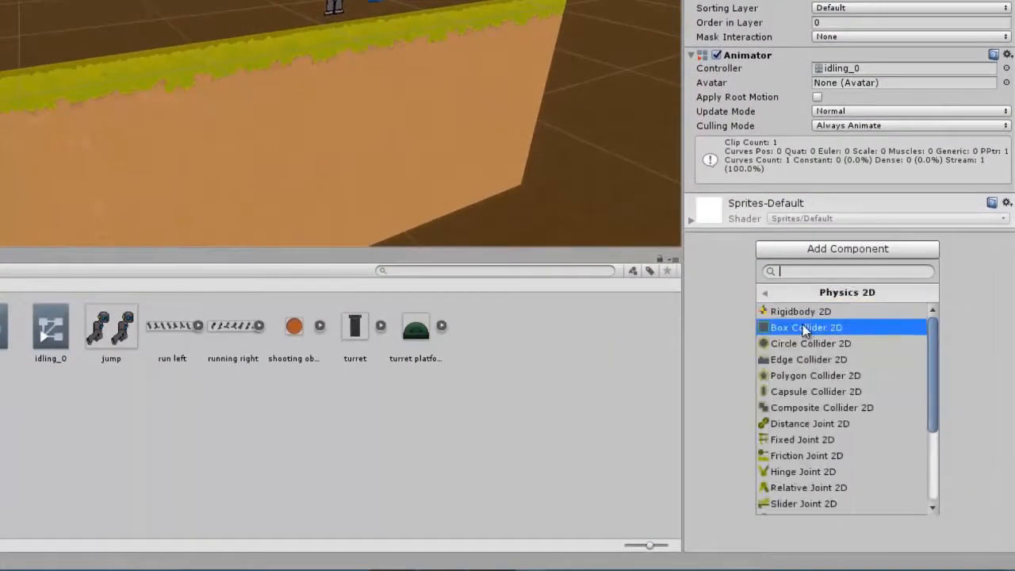
click(802, 325)
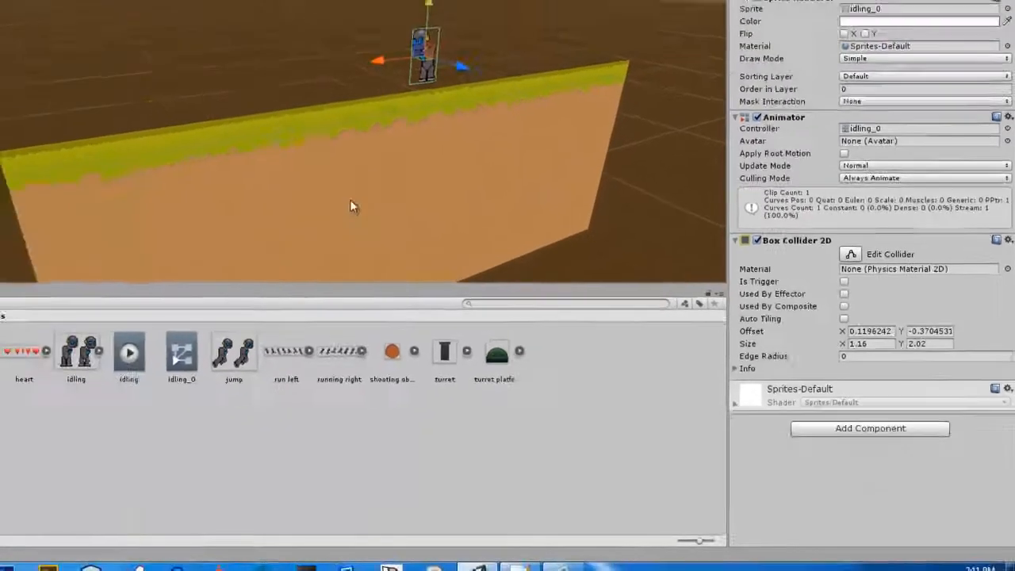
right_drag(234, 151, 297, 67)
scroll(304, 115, up, 4)
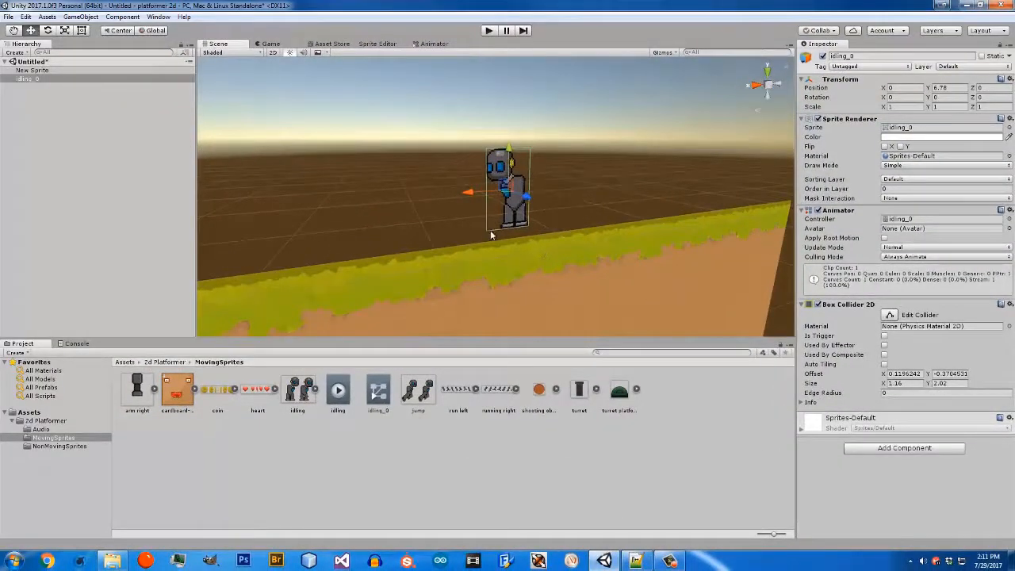
scroll(504, 270, down, 4)
right_drag(504, 267, 505, 271)
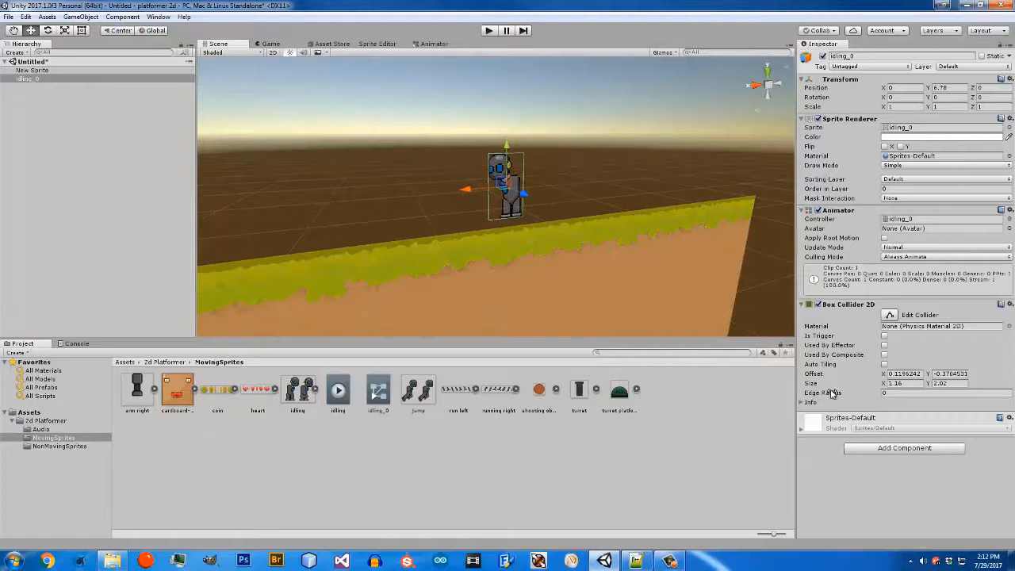
Step: Run the scene in play mode and stop it again
click(488, 31)
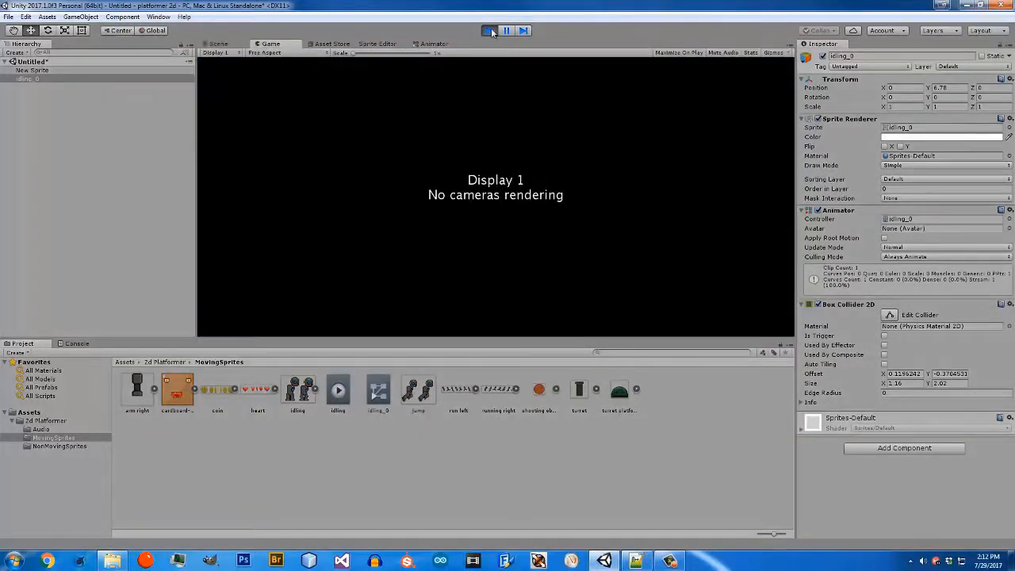
click(489, 31)
scroll(400, 150, down, 3)
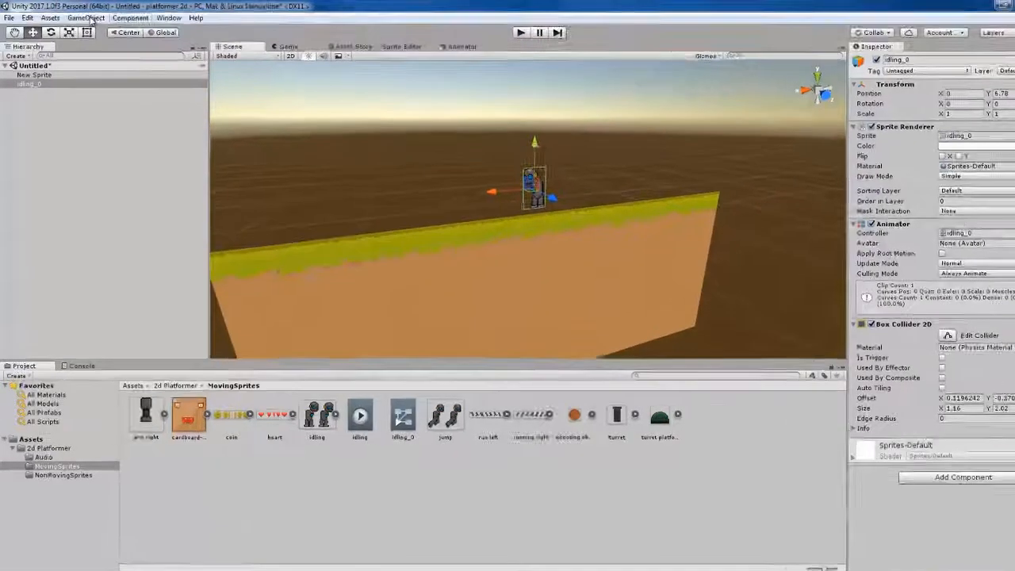
Step: Add a new Camera object to the scene
click(80, 16)
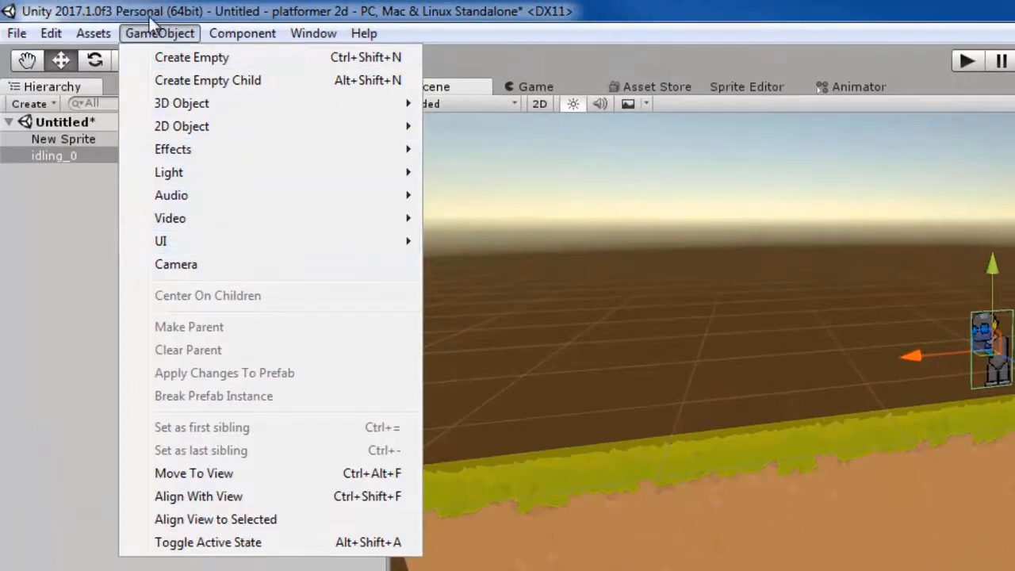
click(198, 264)
right_drag(507, 313, 713, 357)
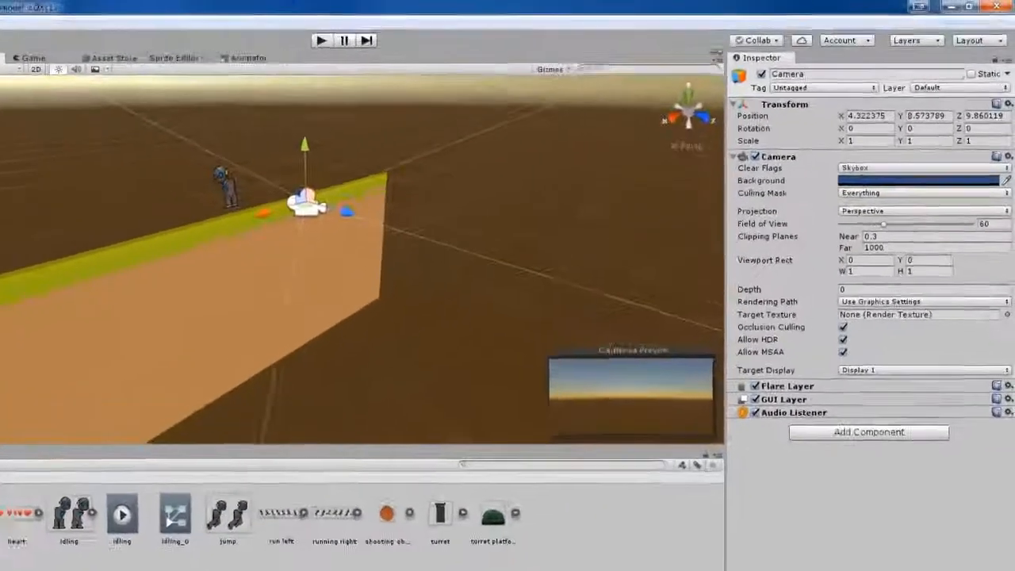
Step: Set the camera's position to X 0, Y 0 and Z 10
click(864, 115)
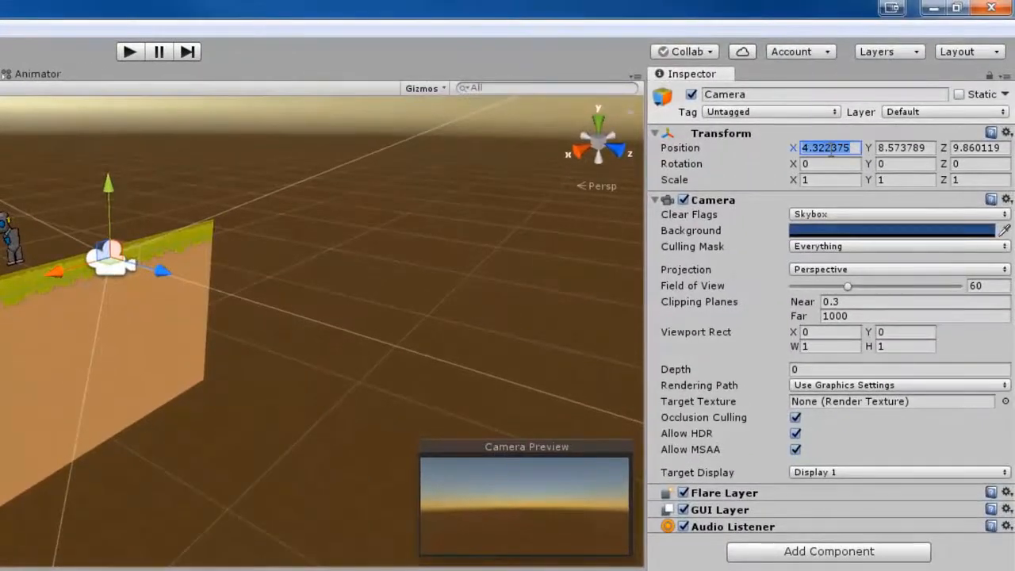
text(0)
click(962, 147)
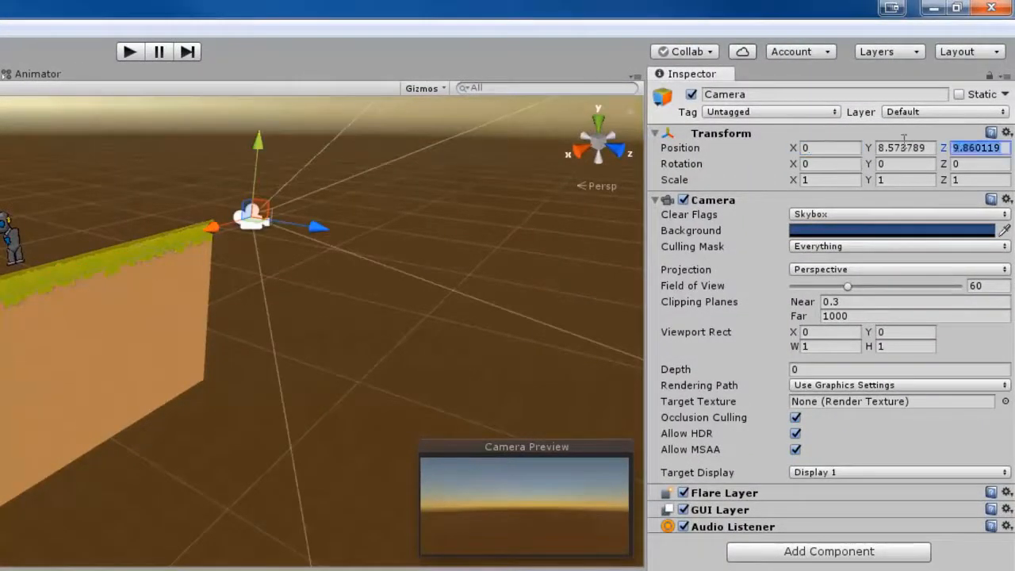
click(928, 147)
text(0)
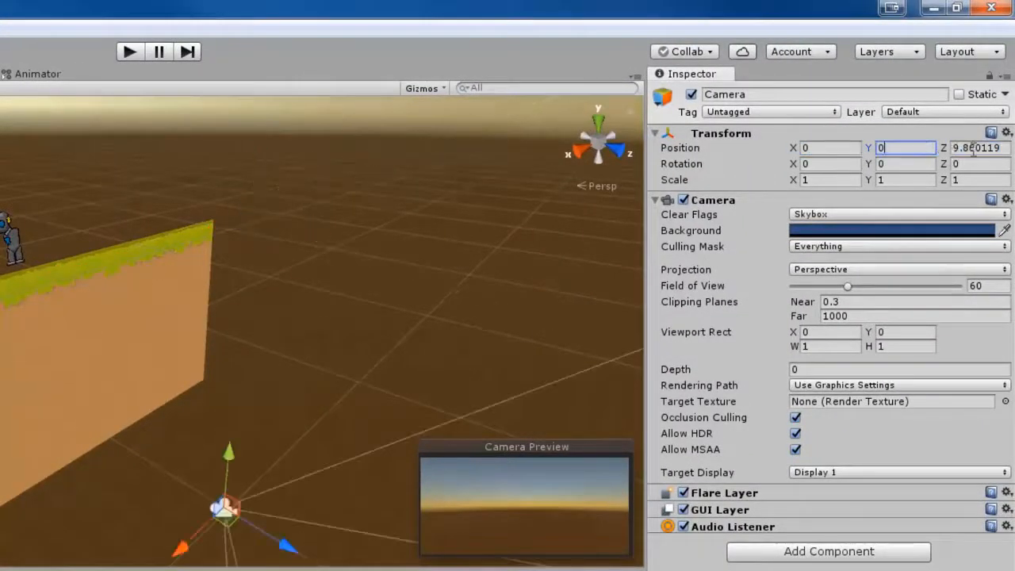
click(972, 149)
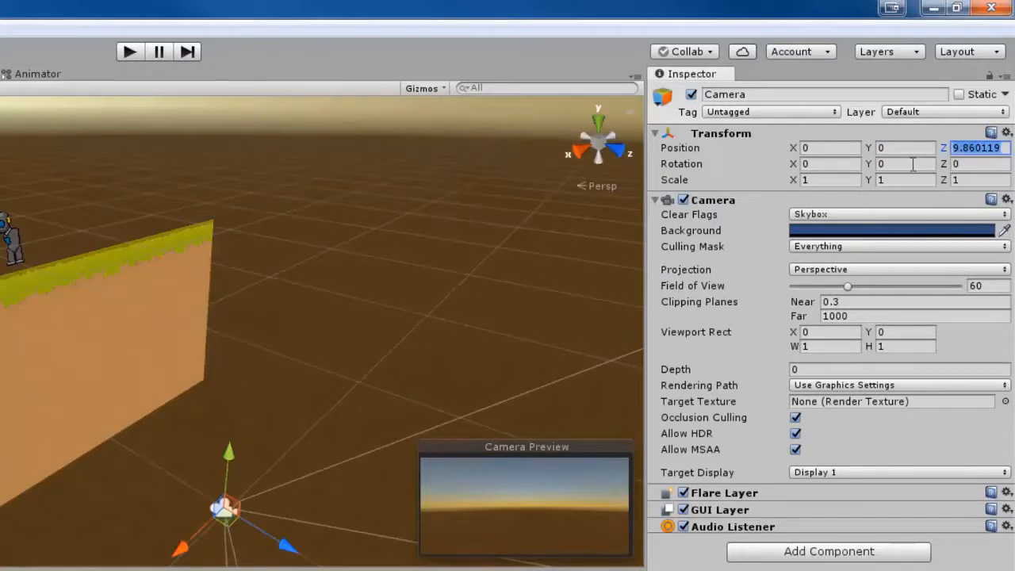
text(10)
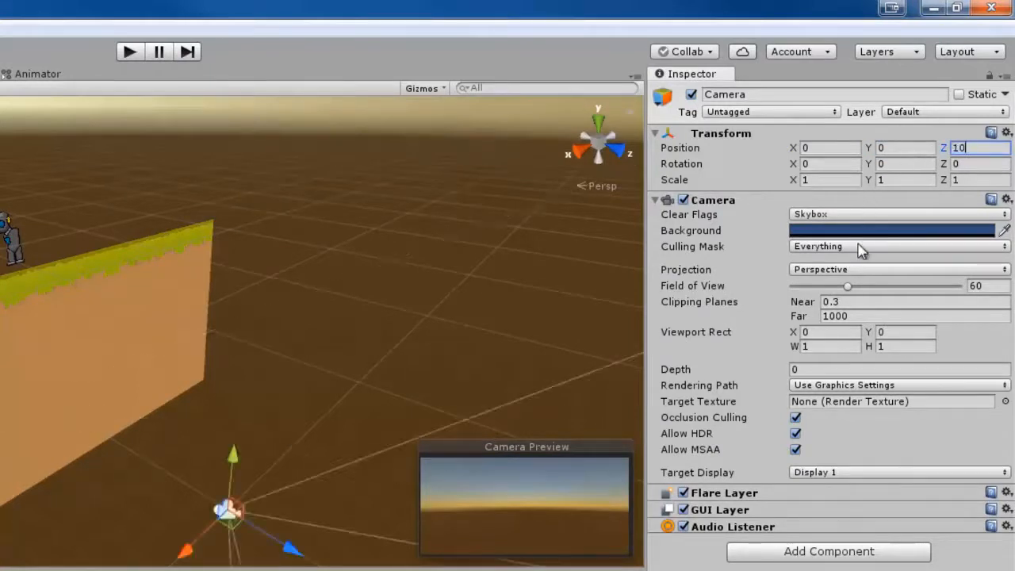
Step: Set the camera's Y rotation to 180 and raise the camera to about Y 5.34 to frame the character
click(912, 163)
text(180)
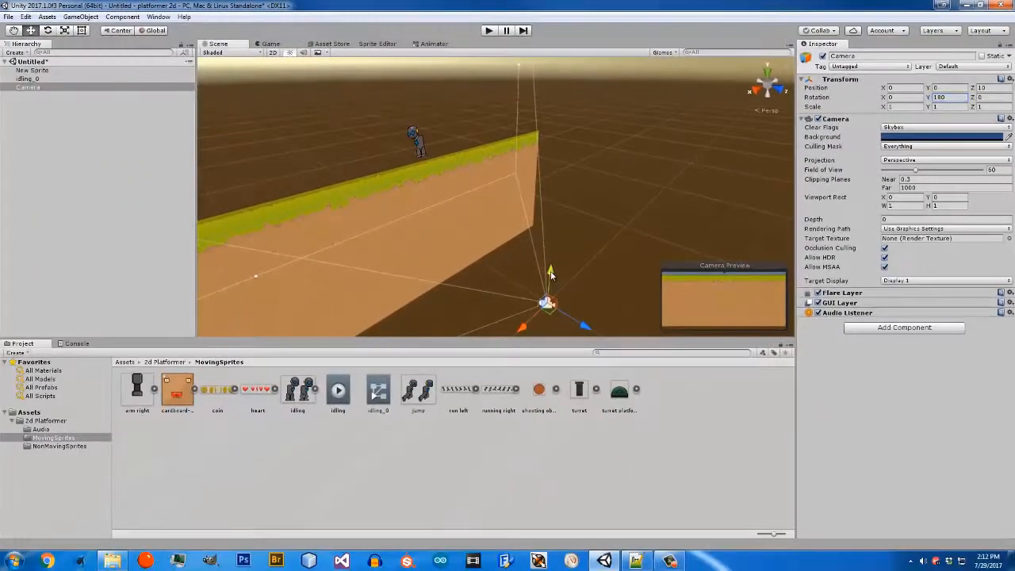
drag(550, 273, 579, 199)
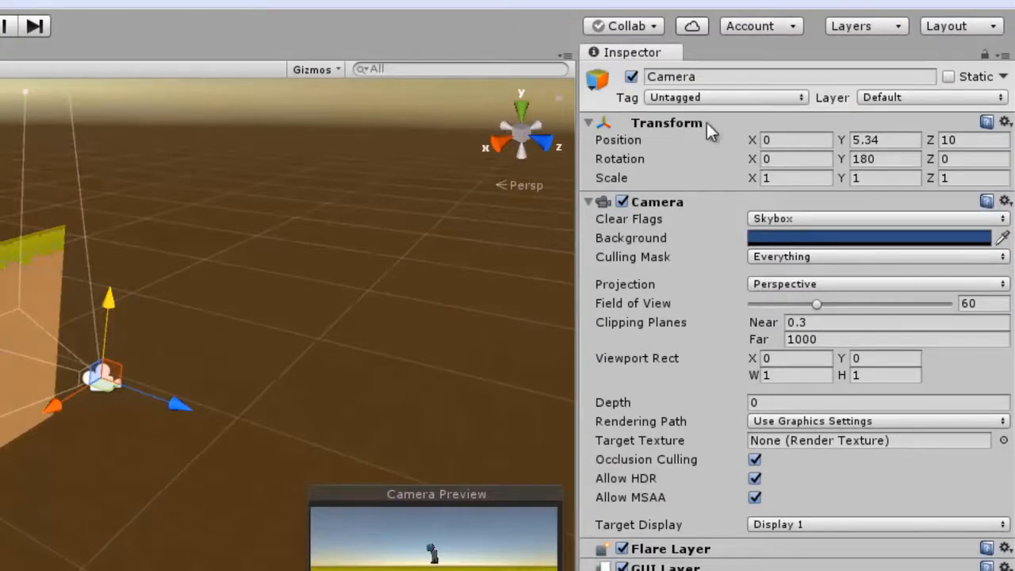
Step: Set the camera's projection to Orthographic and inspect its view volume in the scene
click(767, 286)
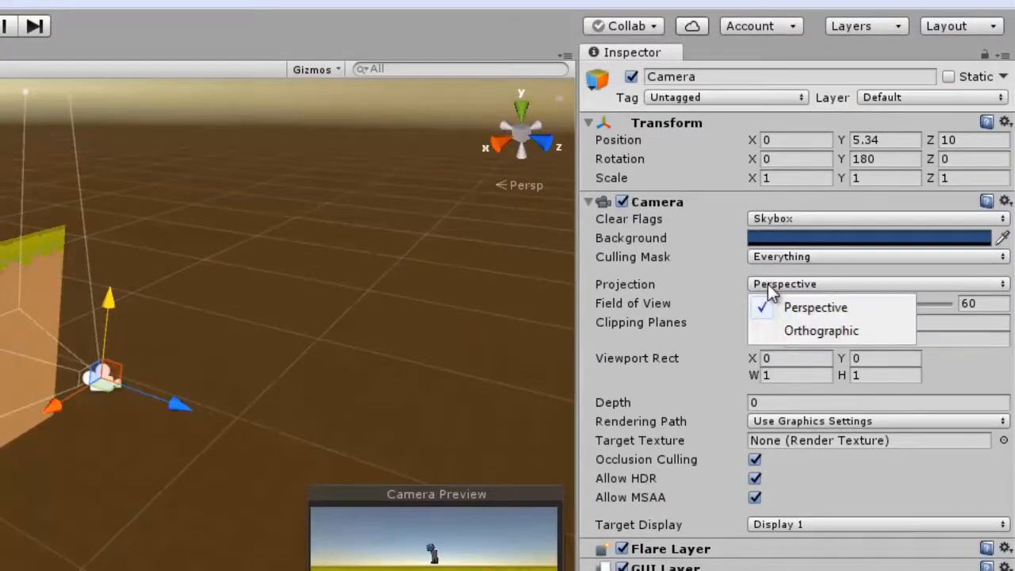
click(791, 331)
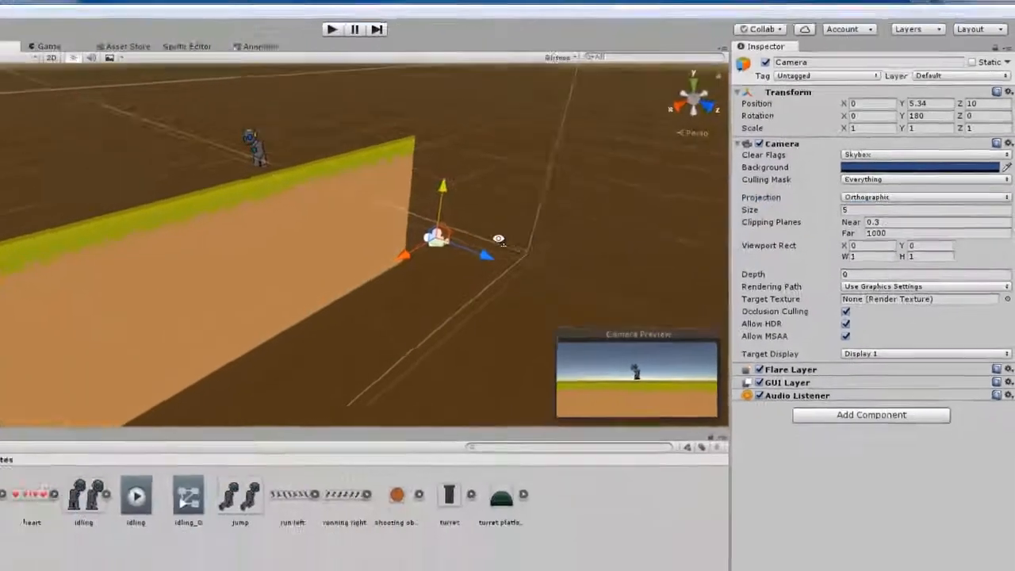
right_drag(531, 314, 351, 273)
right_drag(645, 167, 645, 172)
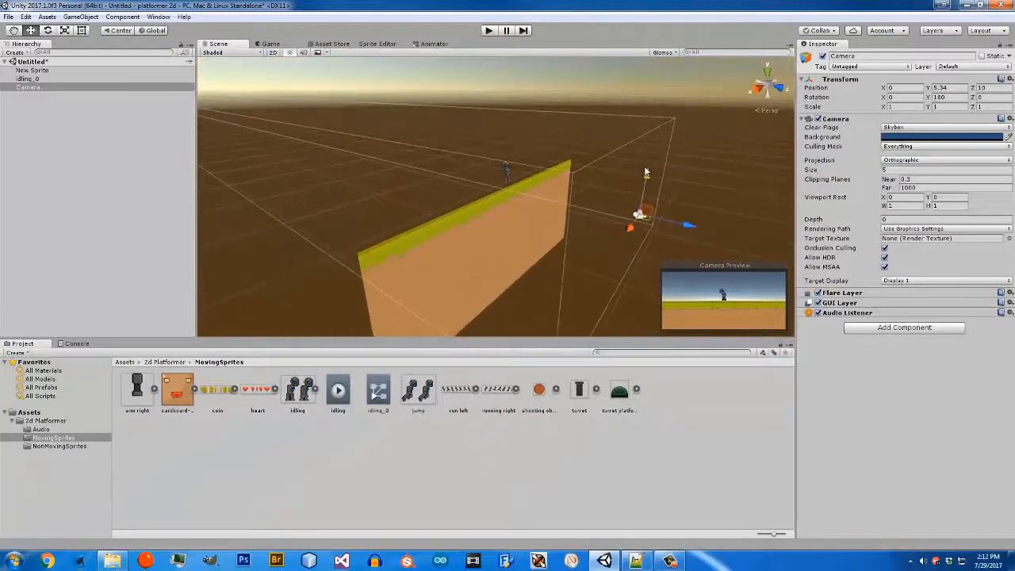
Step: Switch the camera's projection to Perspective for comparison and return it to Orthographic
click(891, 161)
click(899, 170)
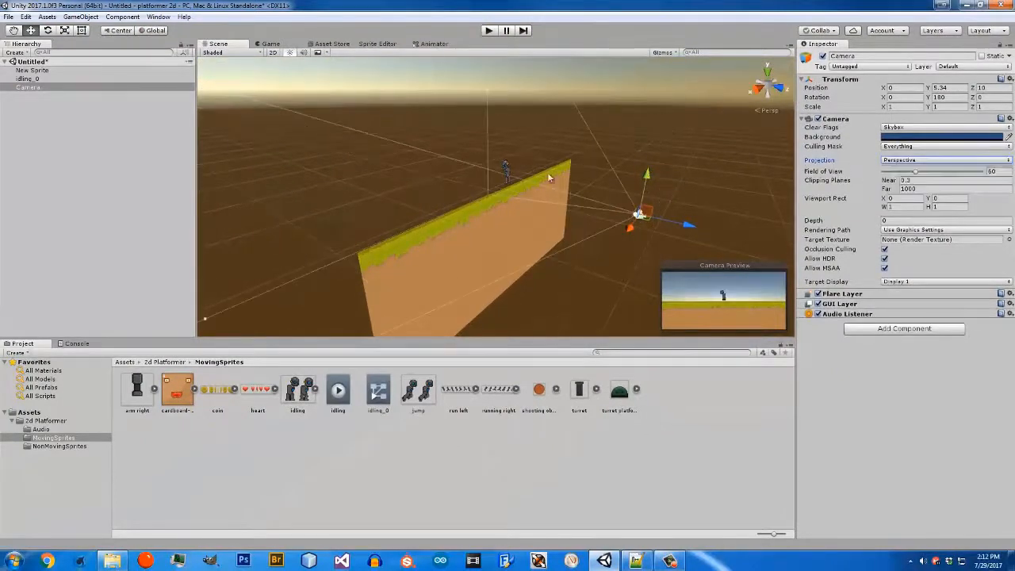
click(896, 162)
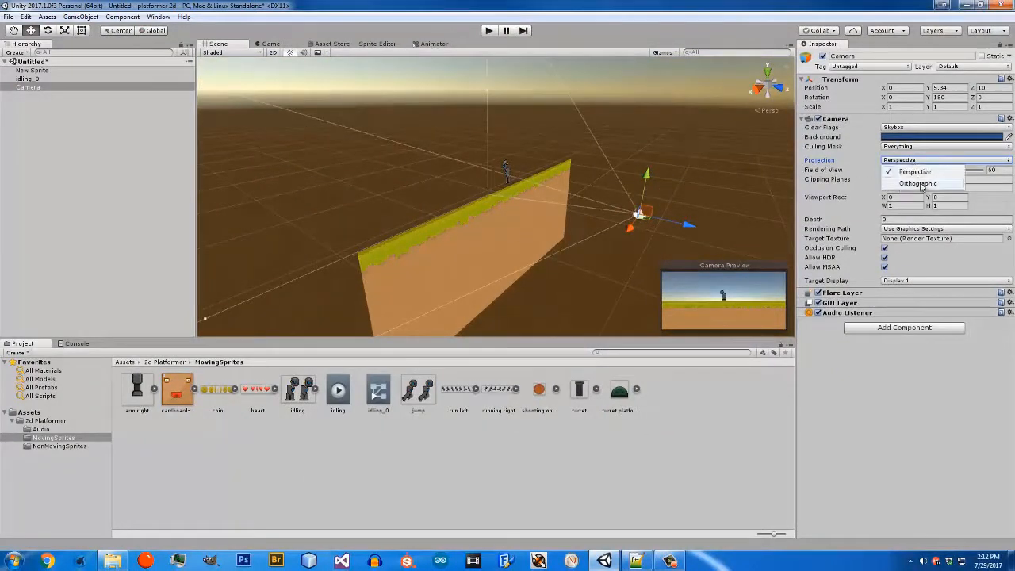
click(907, 183)
Step: Move the camera away from the ground to about Z 10.36 and test the scene in play mode
mouse_move(681, 227)
mouse_down()
mouse_move(641, 222)
mouse_move(540, 182)
mouse_move(694, 217)
mouse_up()
right_drag(616, 160, 668, 174)
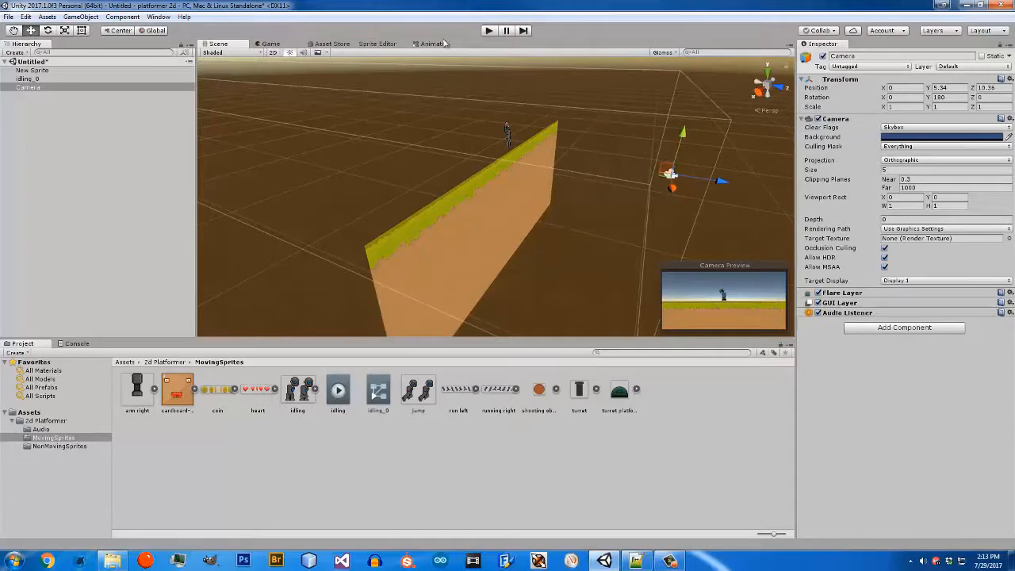
click(489, 32)
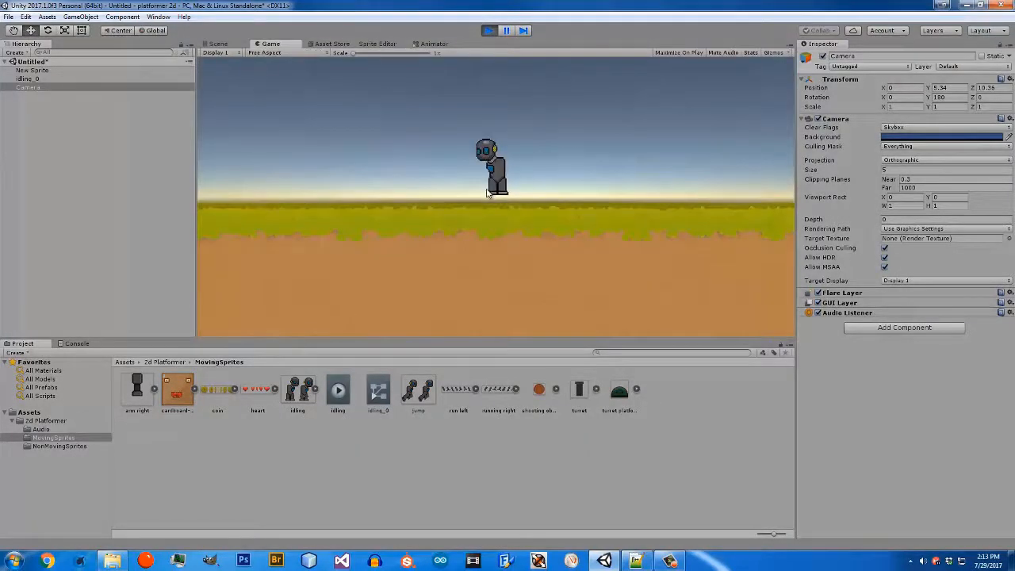
click(489, 31)
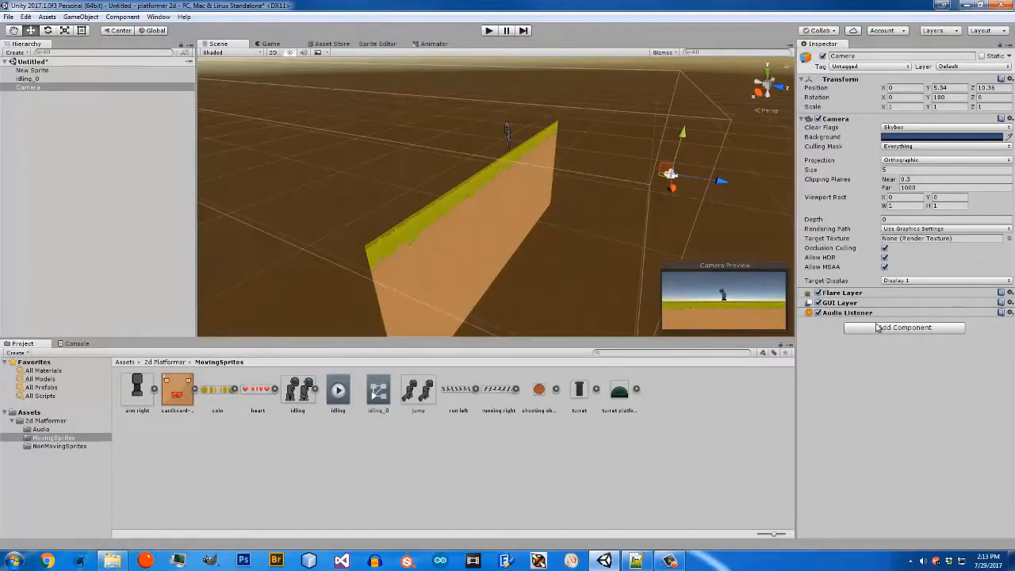
Step: Add a Rigidbody 2D component to the idling character and review its settings
click(27, 79)
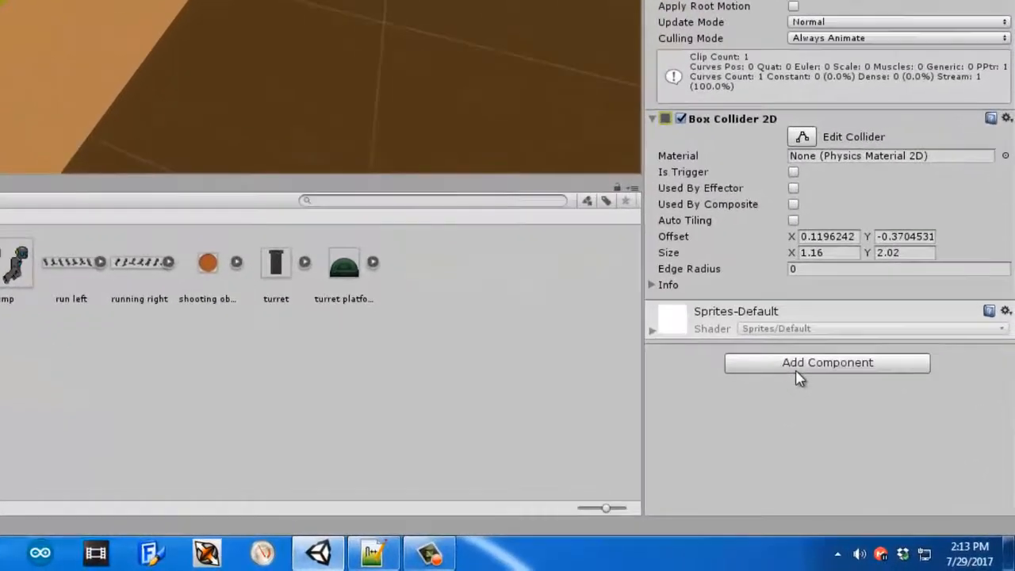
click(825, 390)
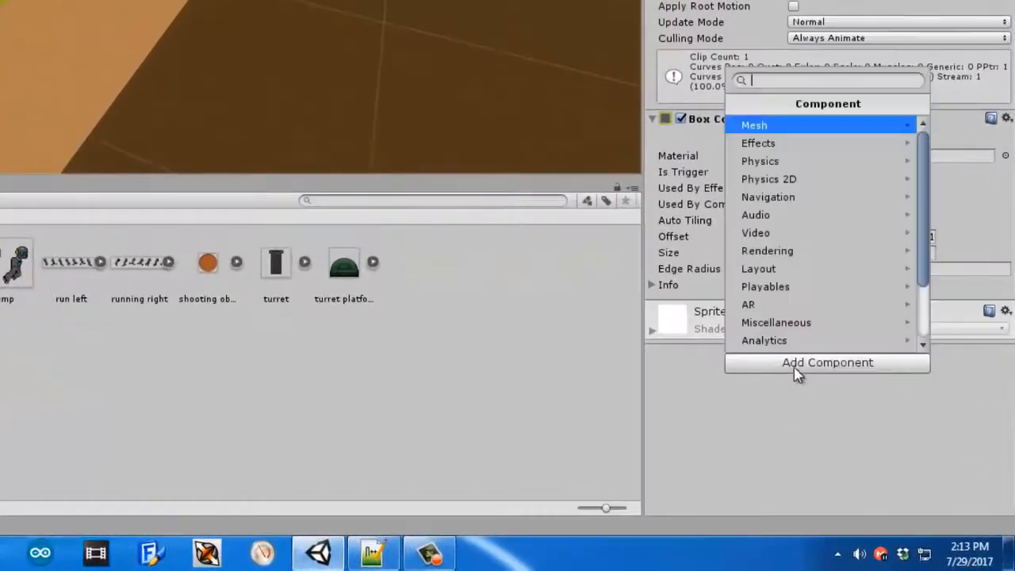
click(849, 183)
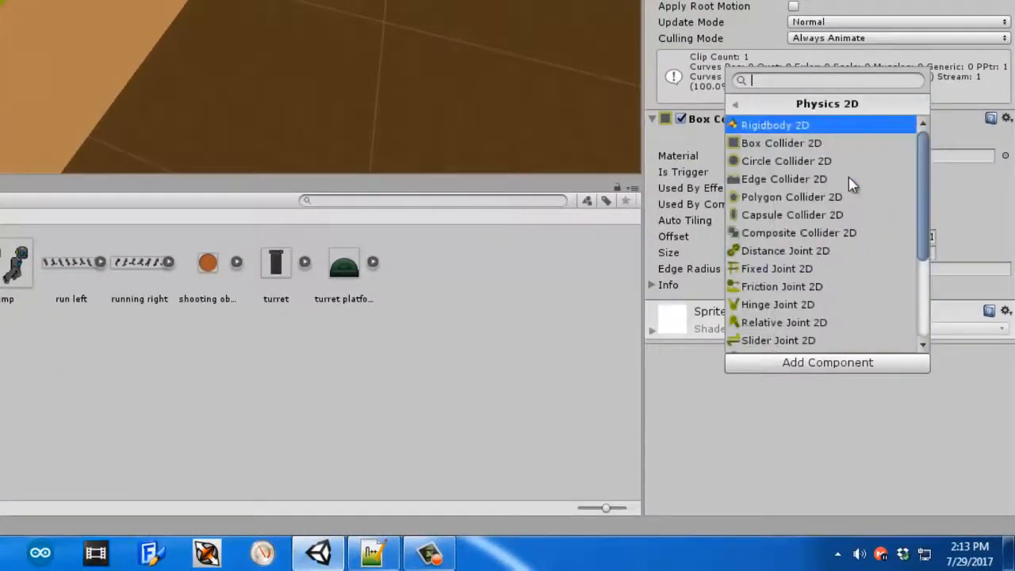
click(818, 128)
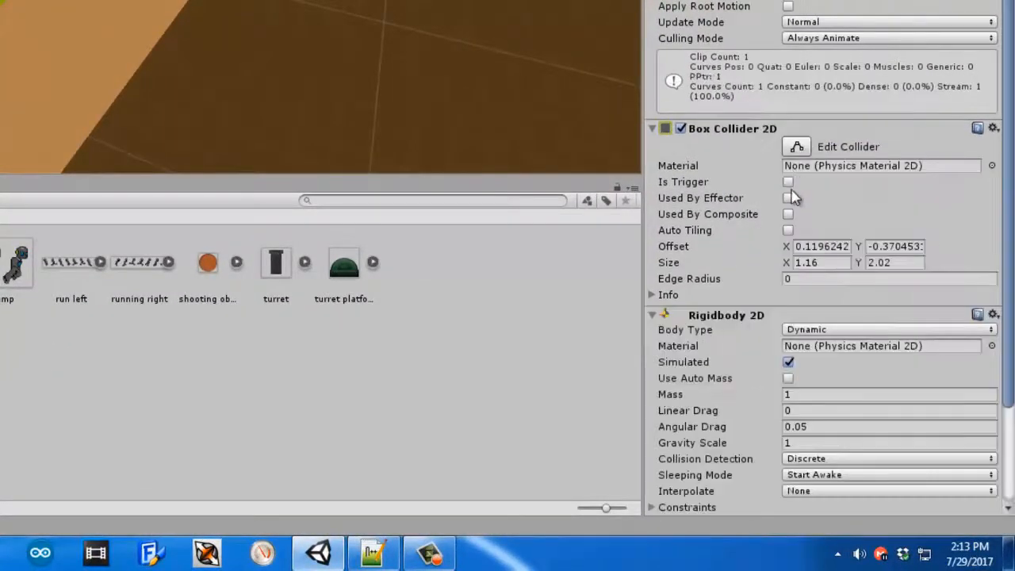
scroll(793, 197, down, 3)
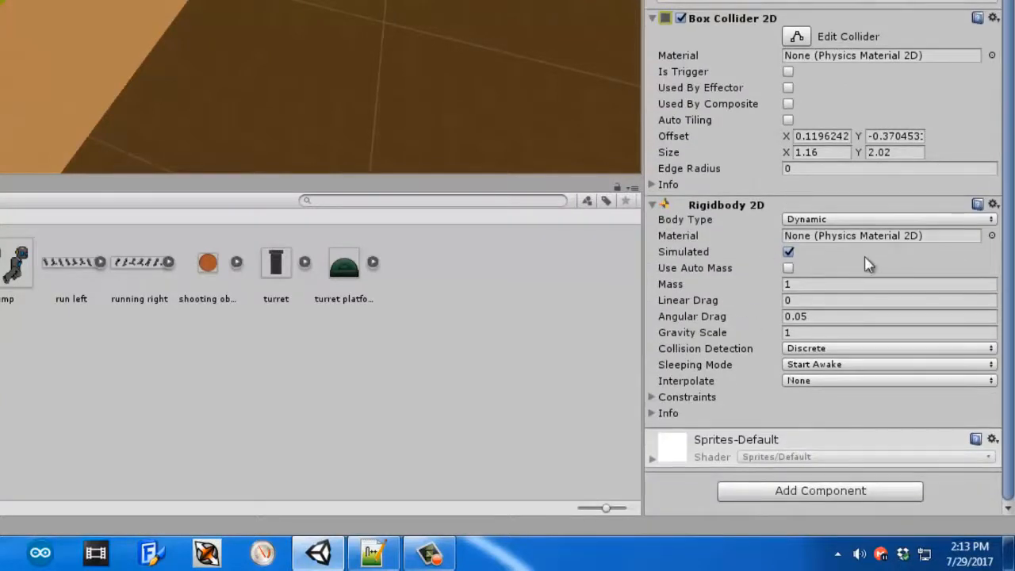
click(791, 489)
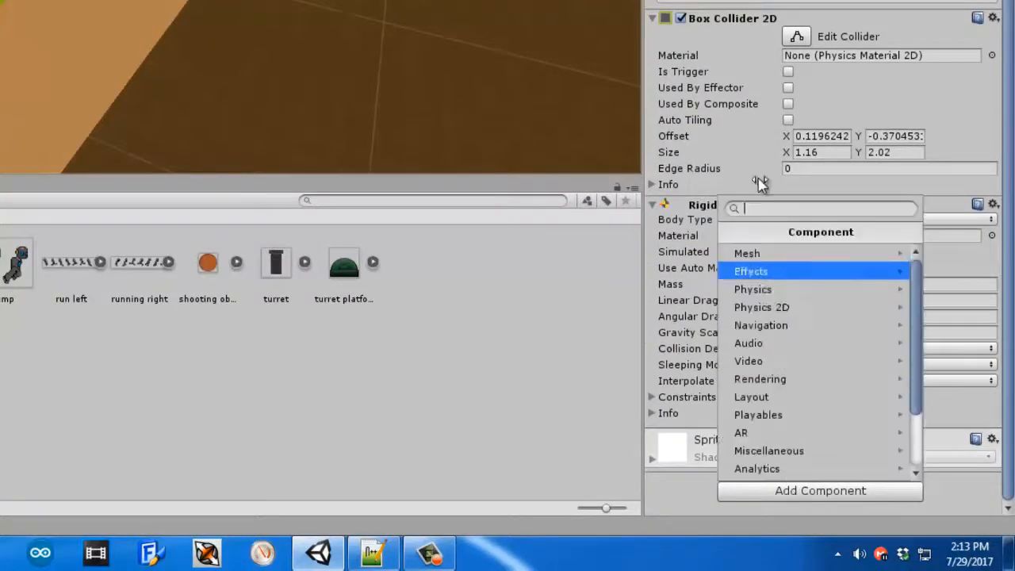
click(791, 309)
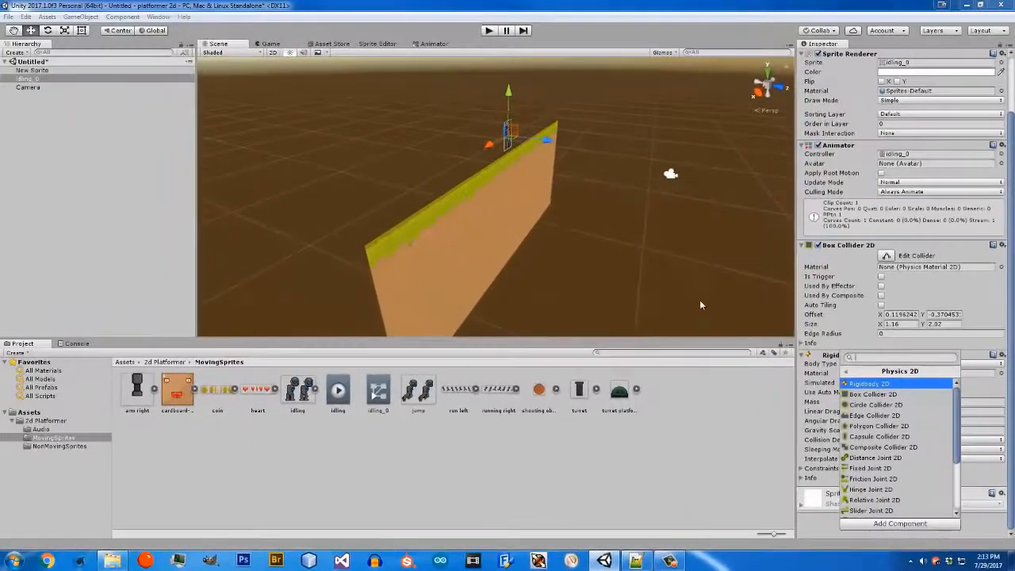
key(Return)
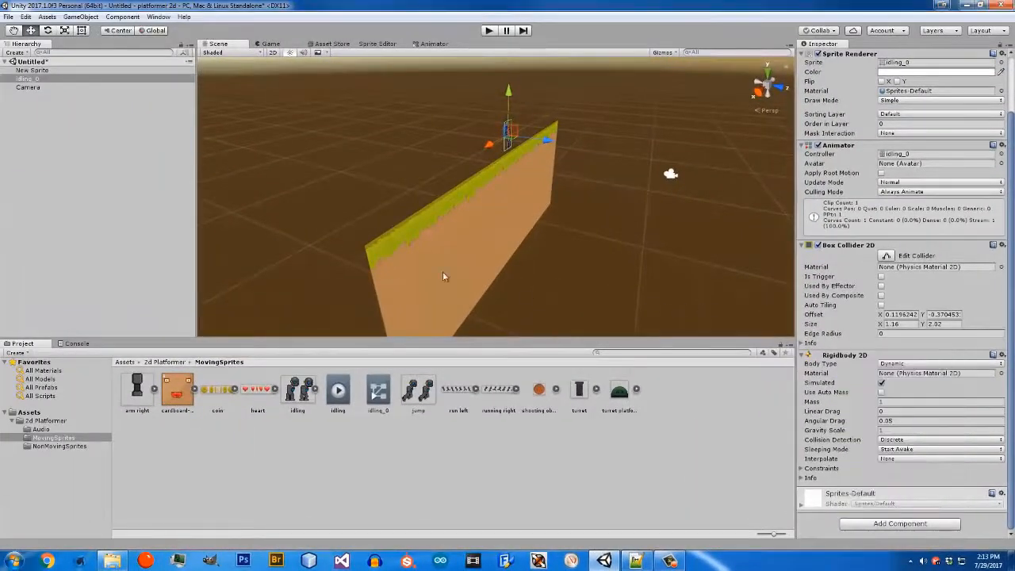
Step: Test the scene in play mode, raise the idling character higher above the ground, and run the test again
click(487, 30)
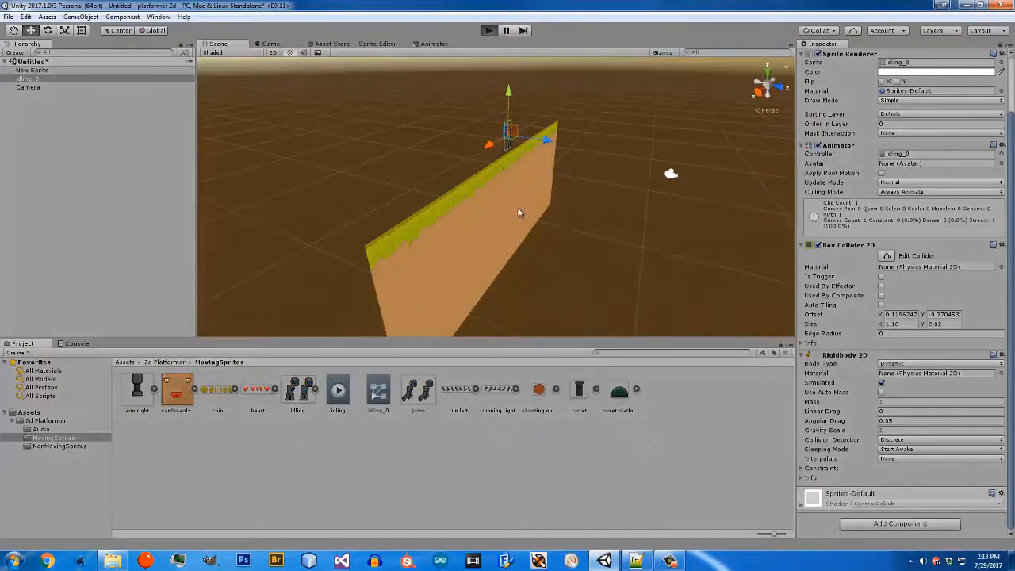
click(487, 31)
drag(508, 96, 509, 38)
click(489, 31)
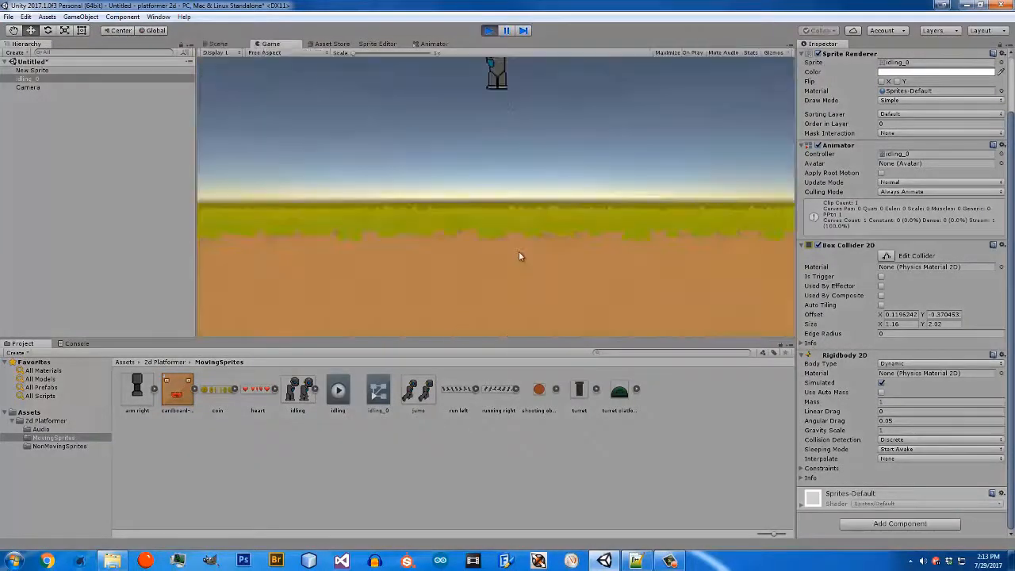
click(488, 31)
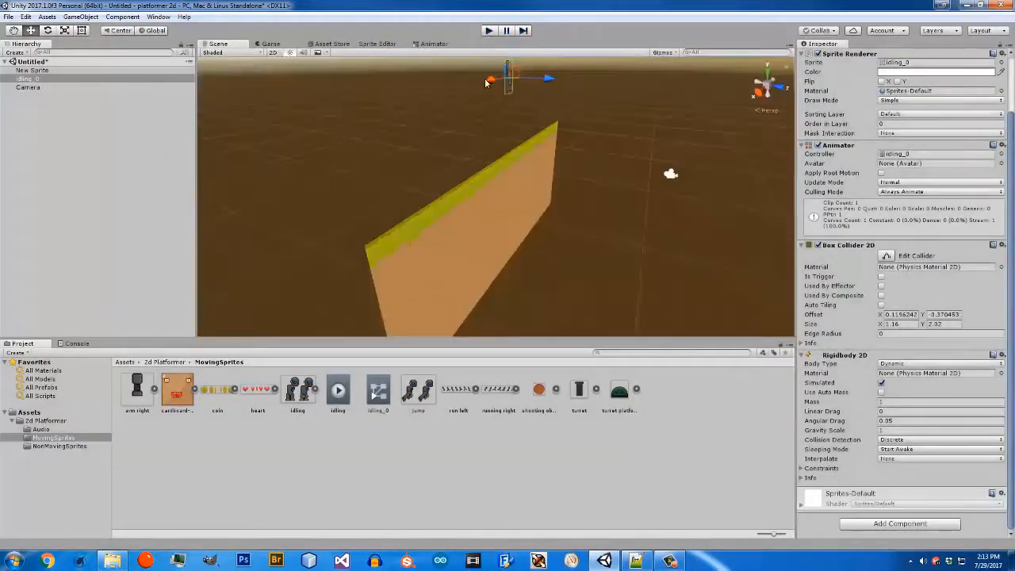
alt+drag(540, 116, 523, 114)
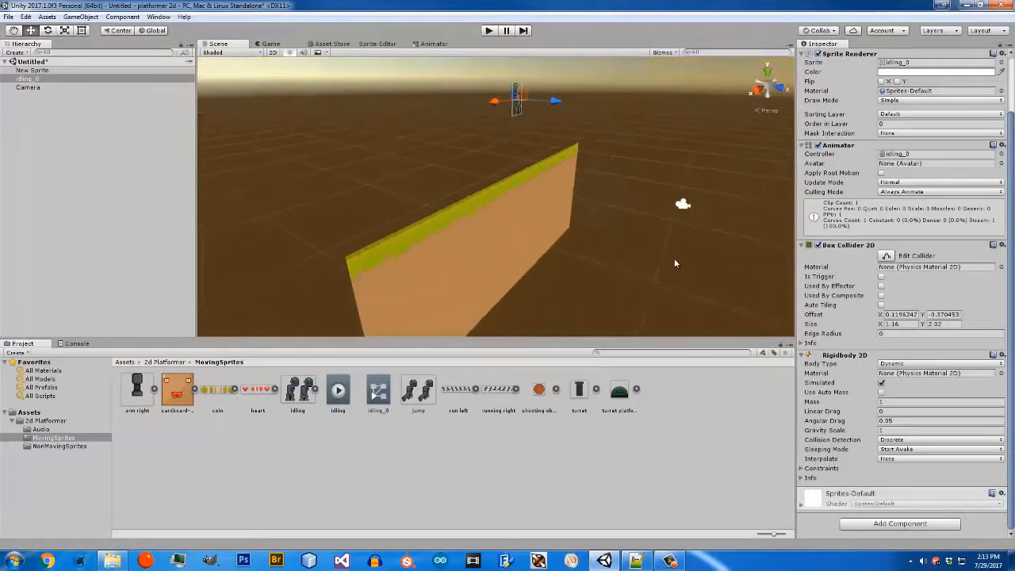
Step: Collapse the 2d Platformer folder and show the contents of the root Assets folder
click(16, 422)
click(12, 421)
click(30, 412)
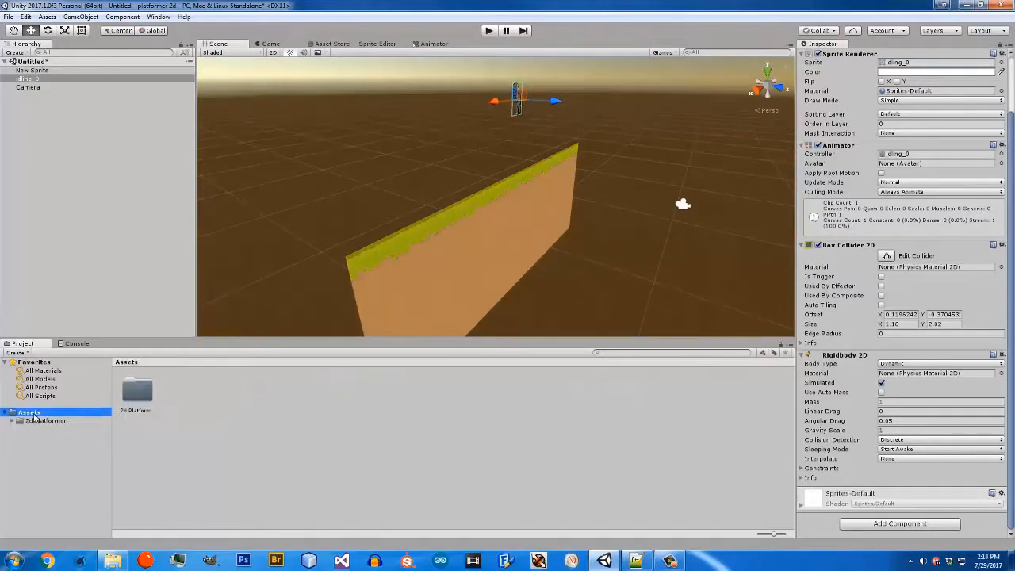
right_click(30, 412)
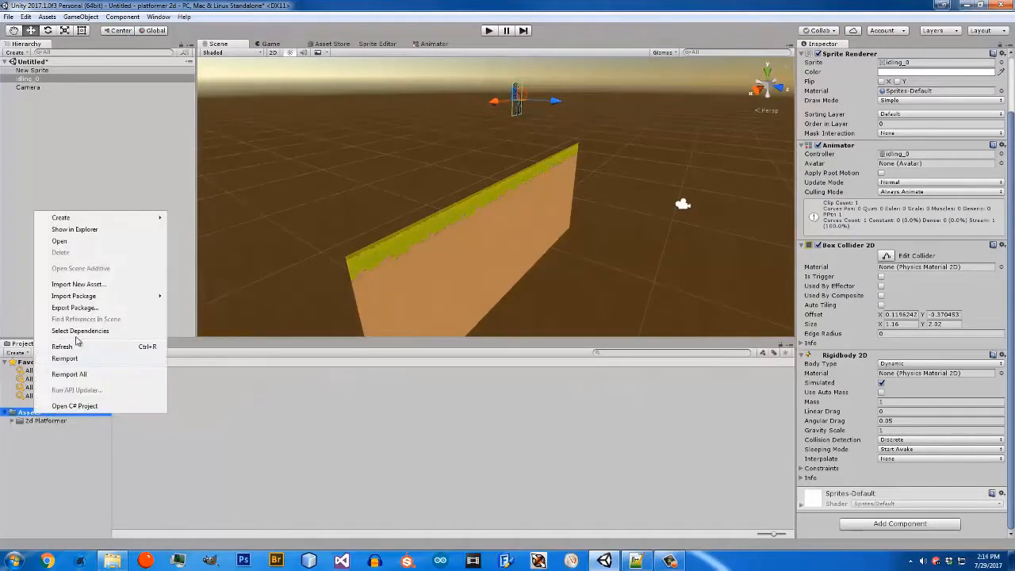
click(56, 471)
right_click(38, 416)
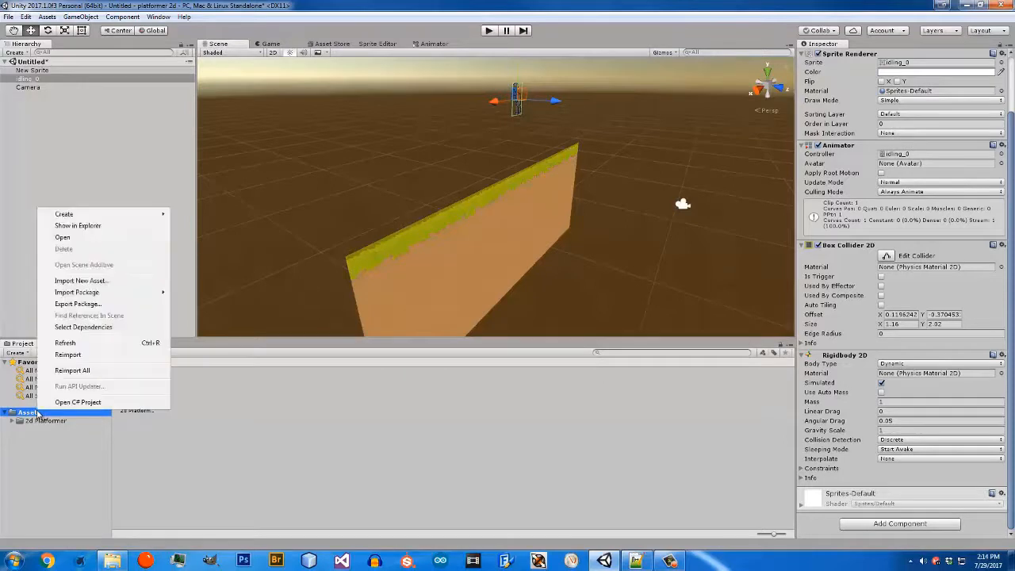
click(146, 468)
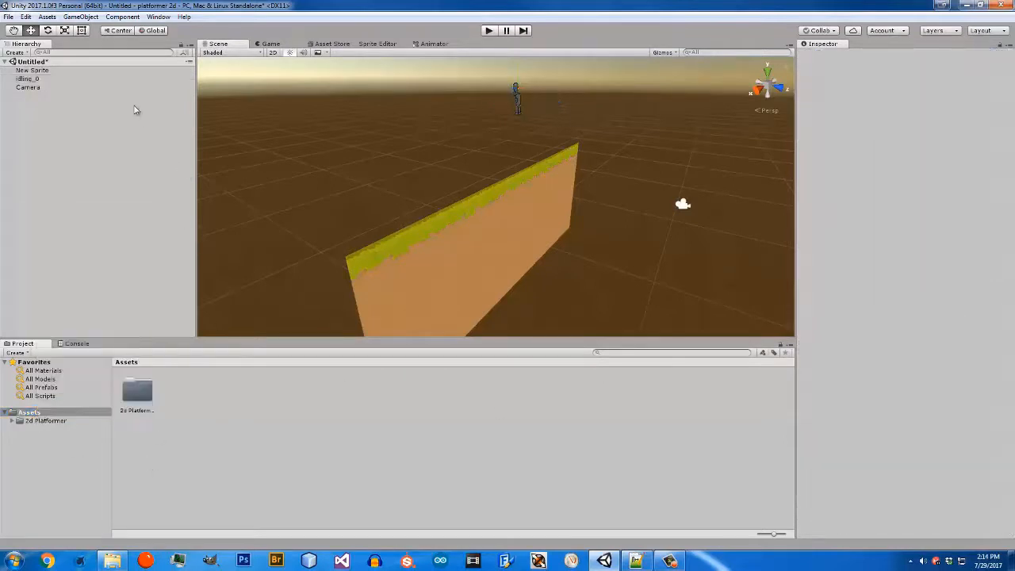
Step: Reset the editor to the Default layout and widen the project's folder tree
click(153, 18)
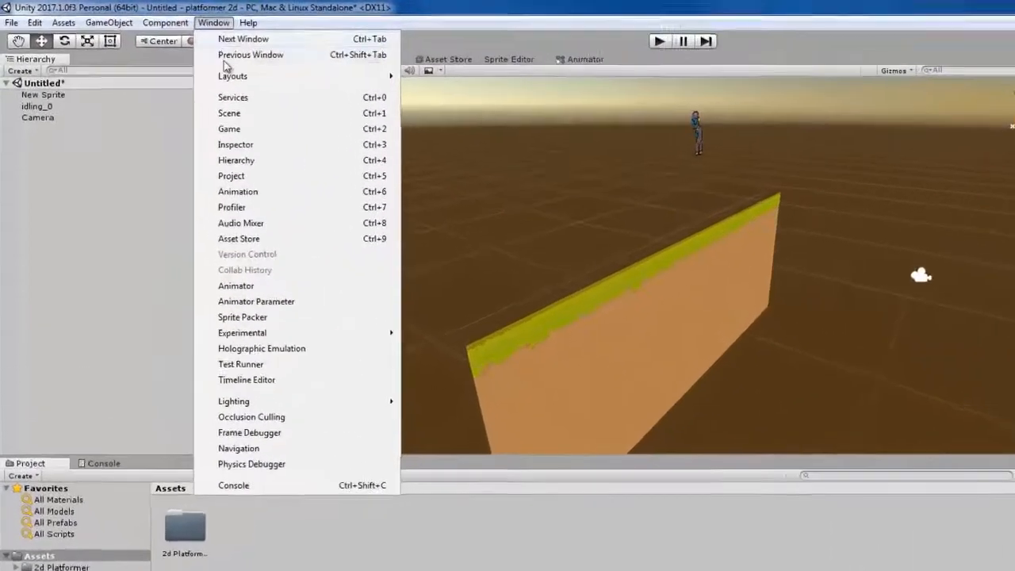
mouse_move(177, 56)
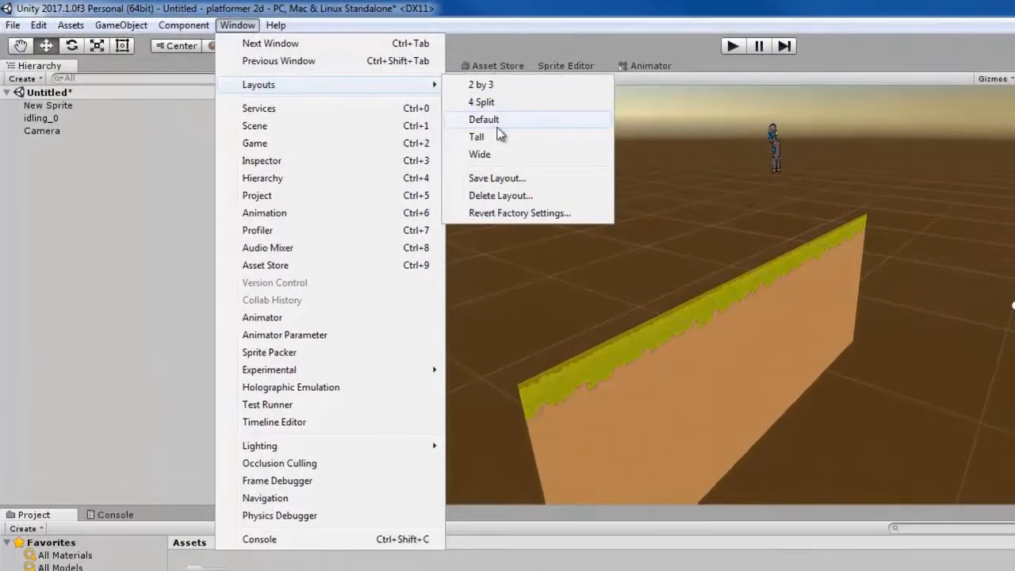
click(500, 123)
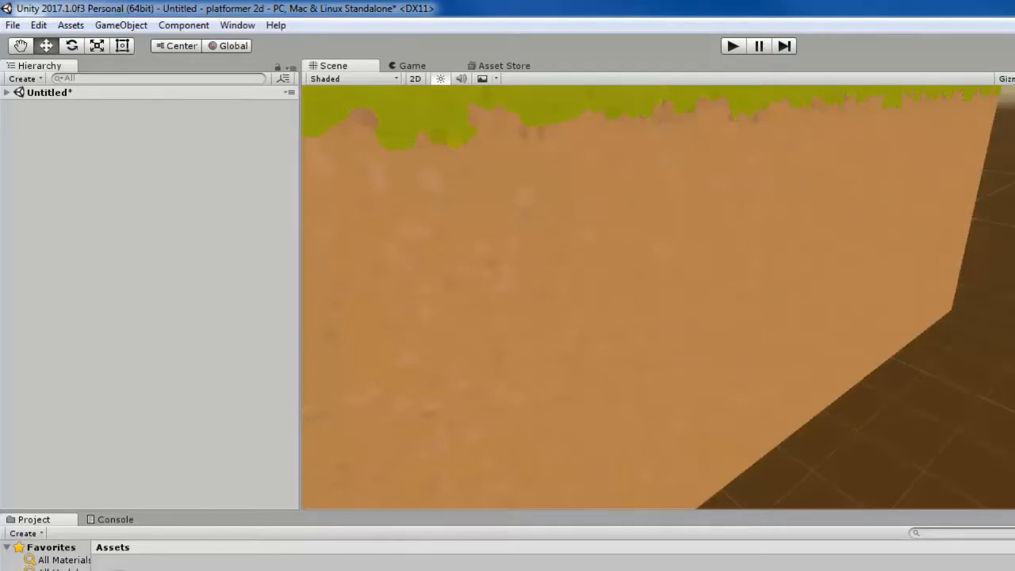
drag(92, 547, 154, 547)
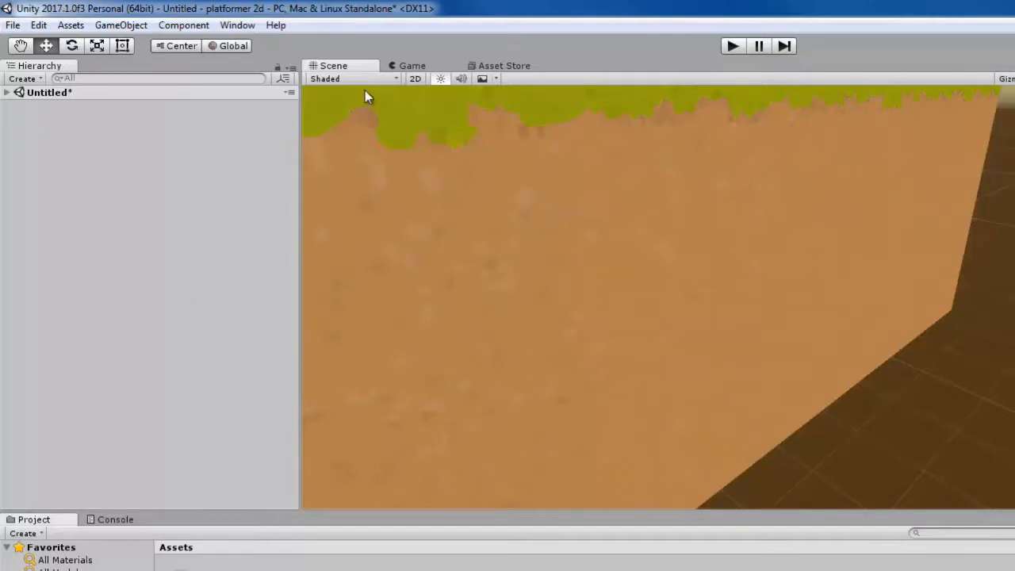
click(237, 26)
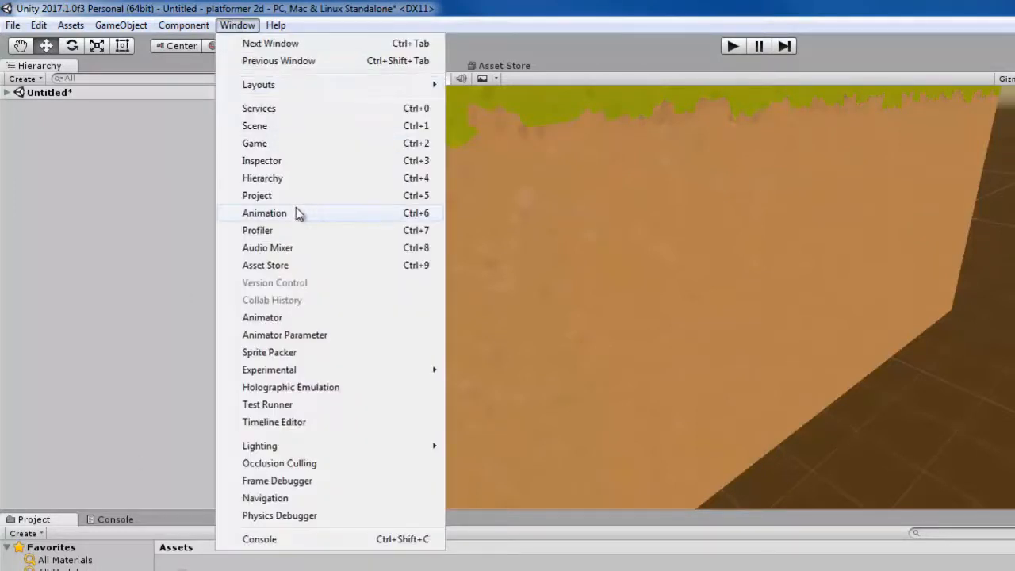
mouse_move(296, 82)
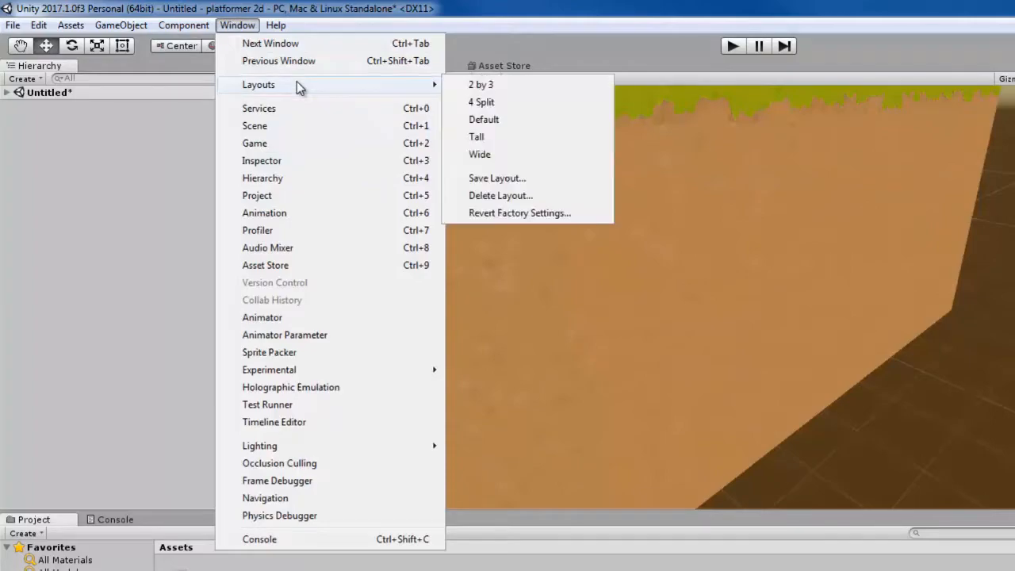
click(491, 122)
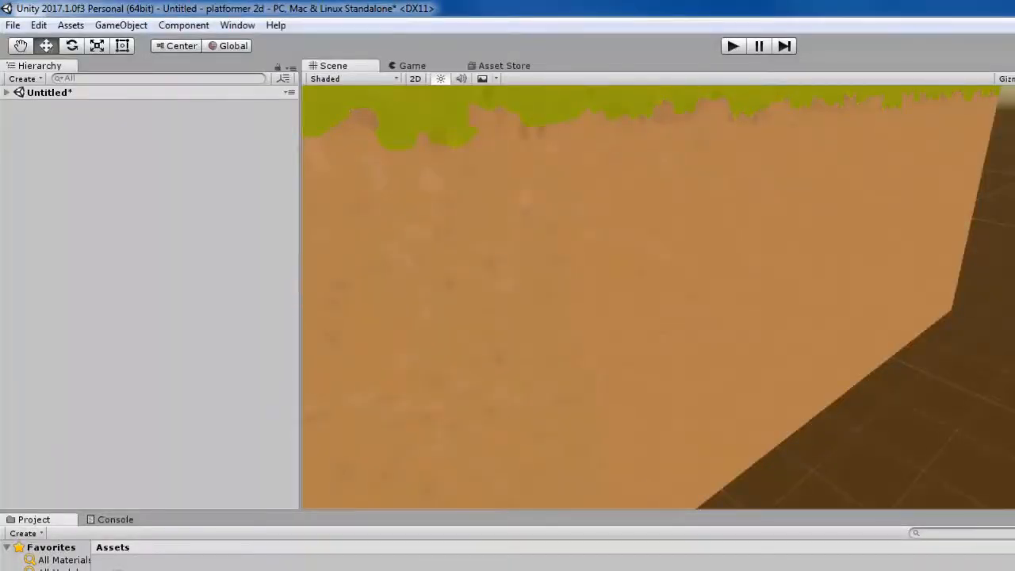
drag(91, 566, 136, 567)
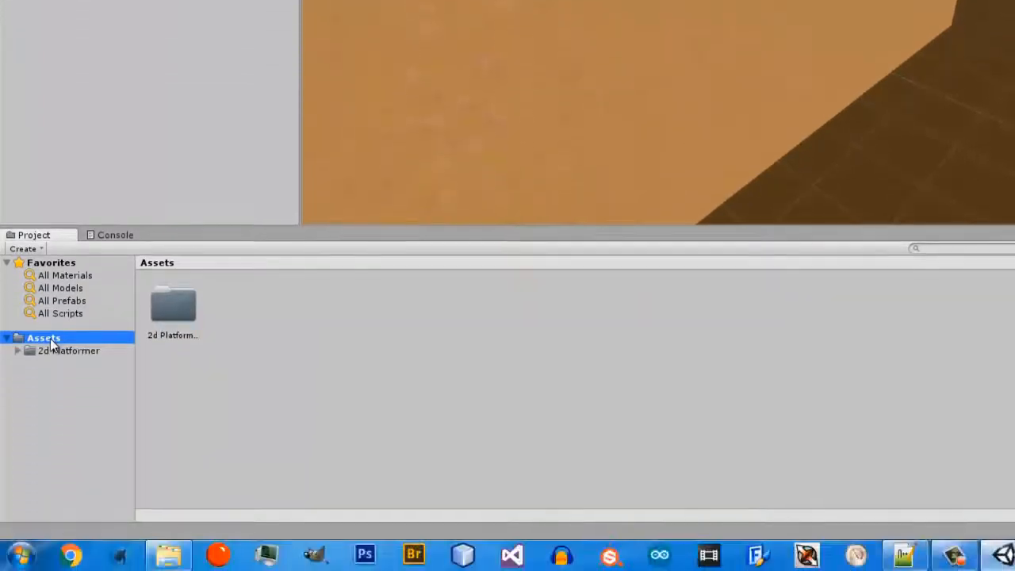
Step: Create a folder named scripts inside Assets and open it
right_click(49, 338)
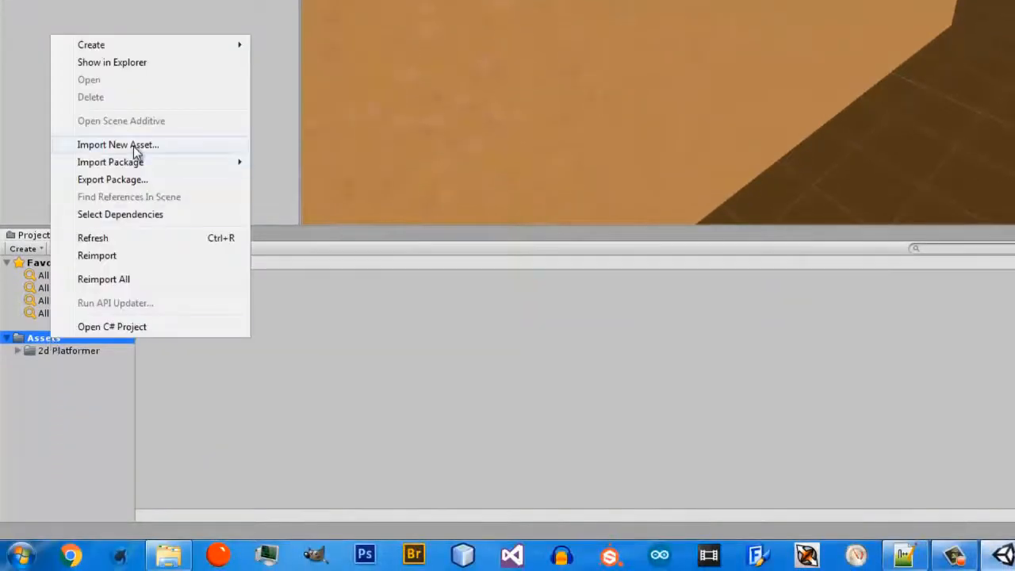
mouse_move(135, 45)
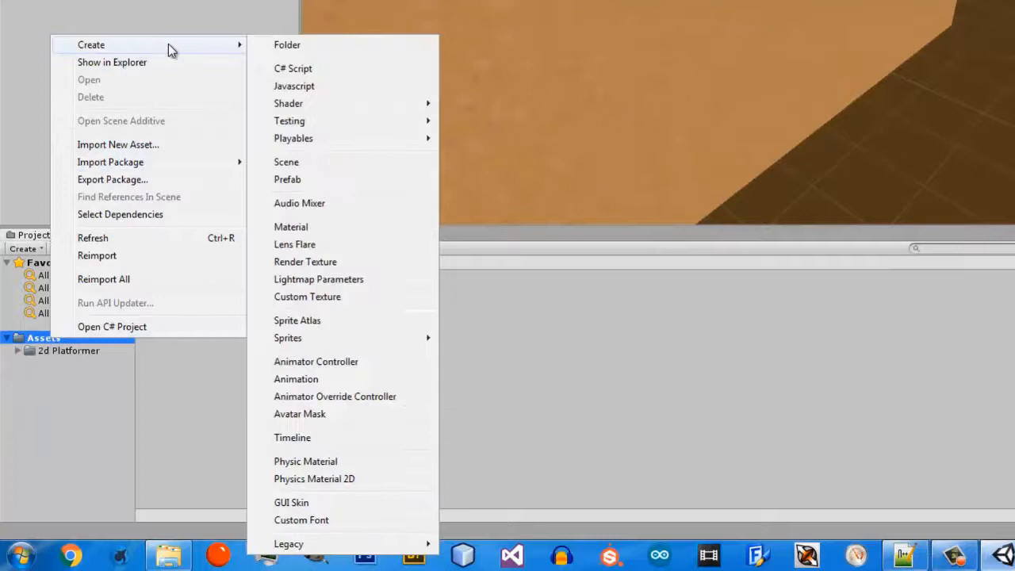
click(281, 46)
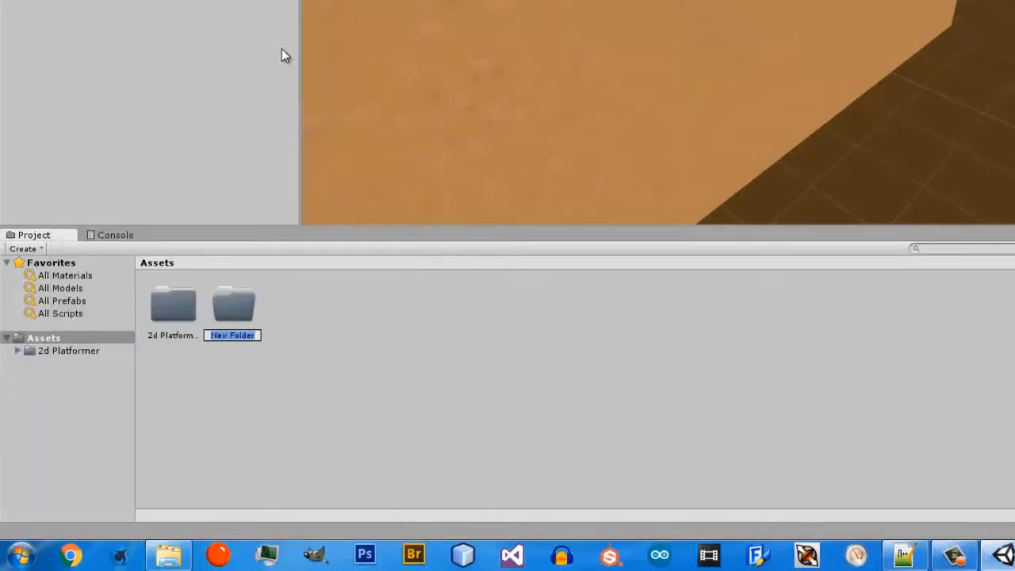
text(scripts)
key(Return)
click(62, 366)
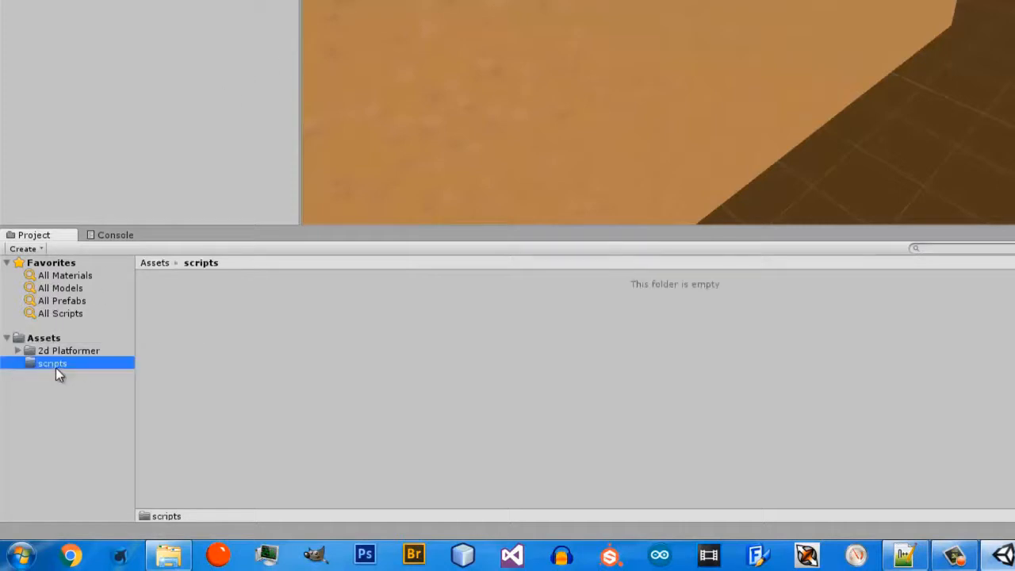
Step: Create a C# script named Movement in the scripts folder
right_click(409, 312)
mouse_move(478, 20)
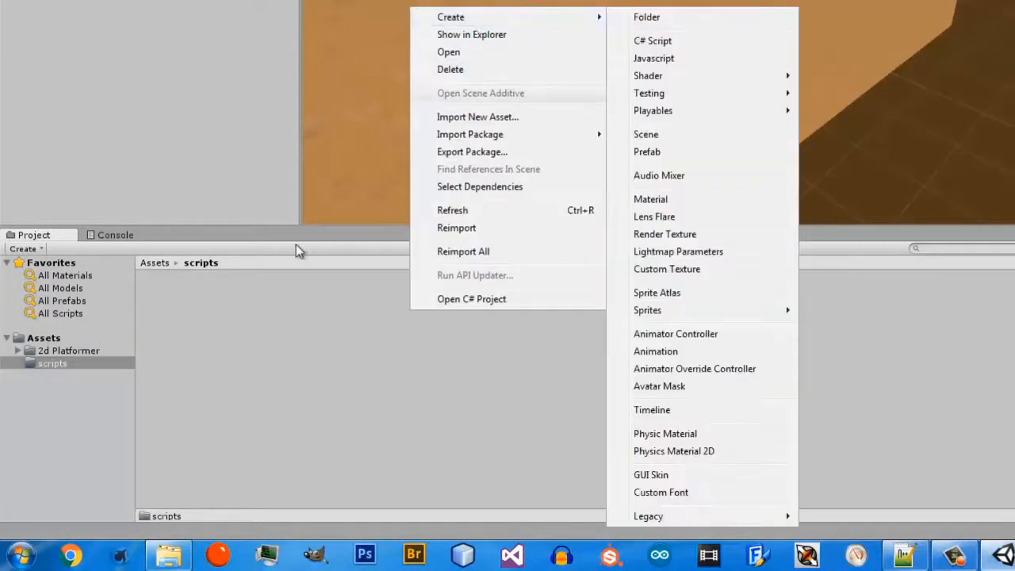
right_click(254, 301)
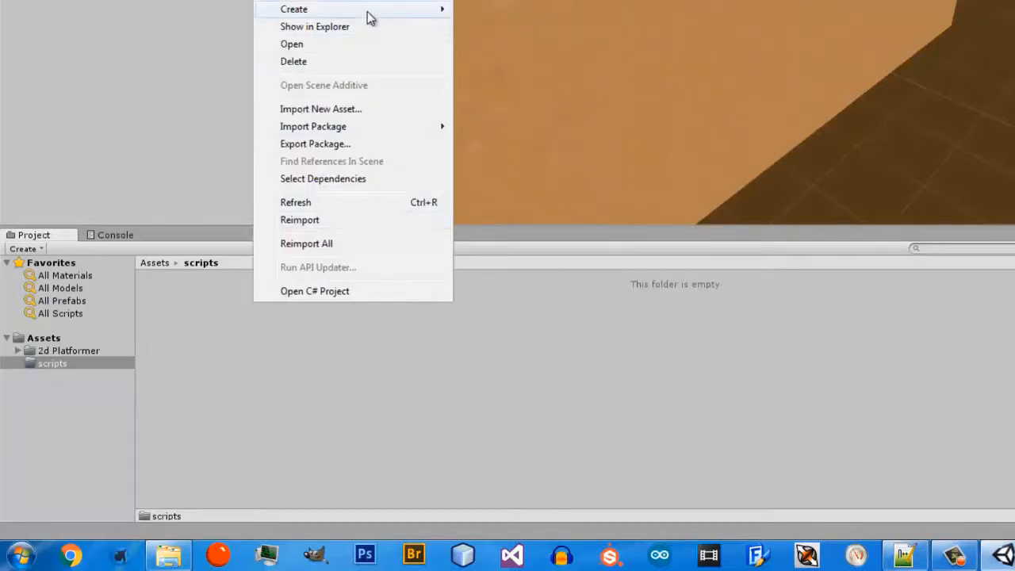
mouse_move(364, 8)
click(577, 40)
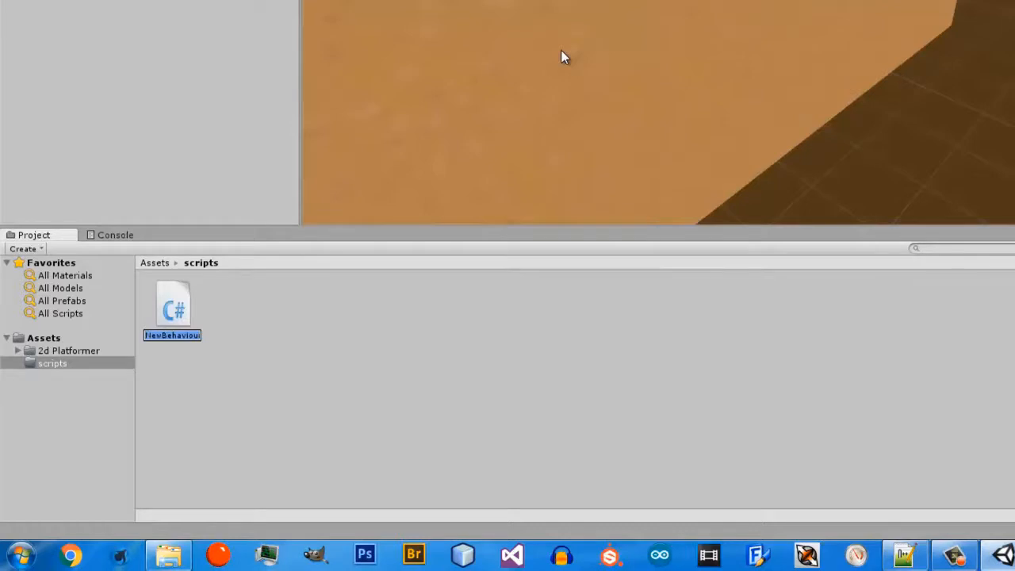
text(Move)
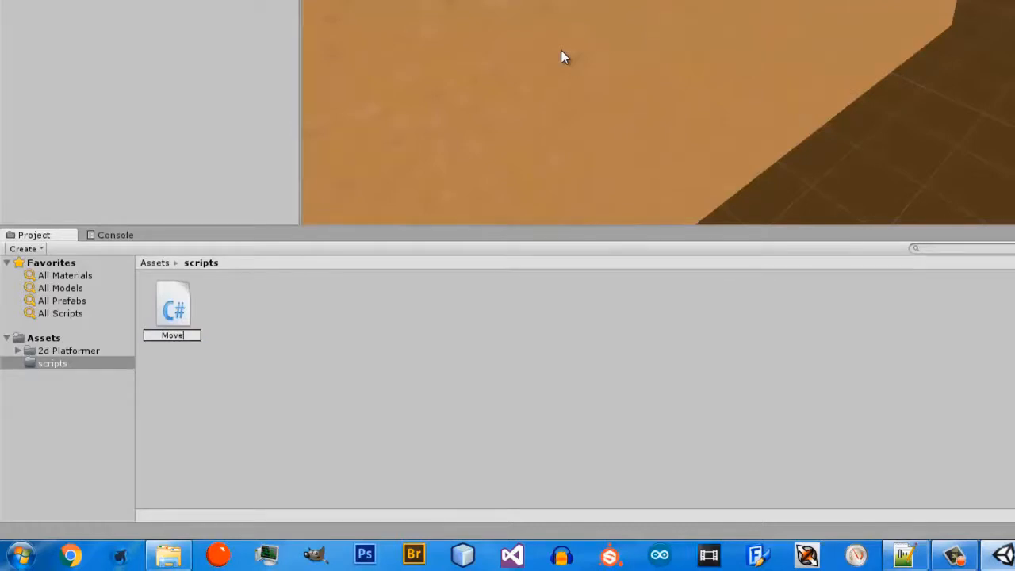
text(J)
key(BackSpace)
text(ment)
key(Return)
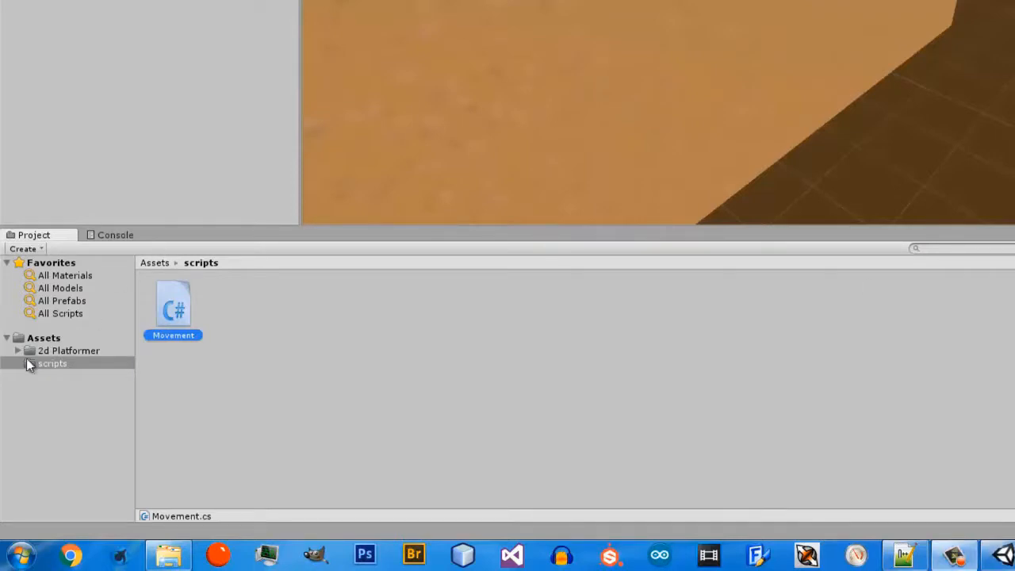
Step: Open the Movement script in MonoDevelop, allow it through Windows Firewall on private networks, and look over the Start method
double_click(178, 305)
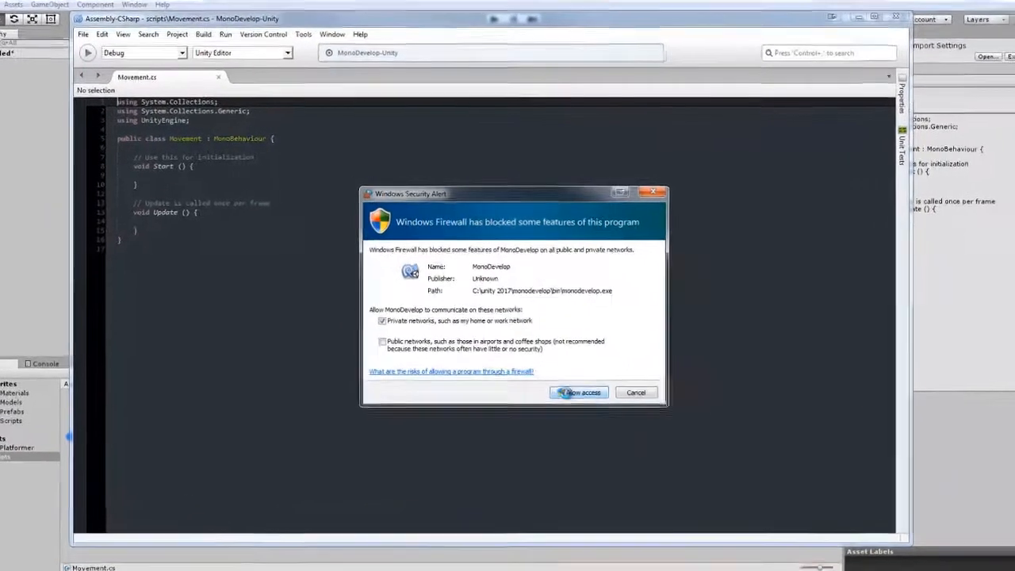
click(559, 378)
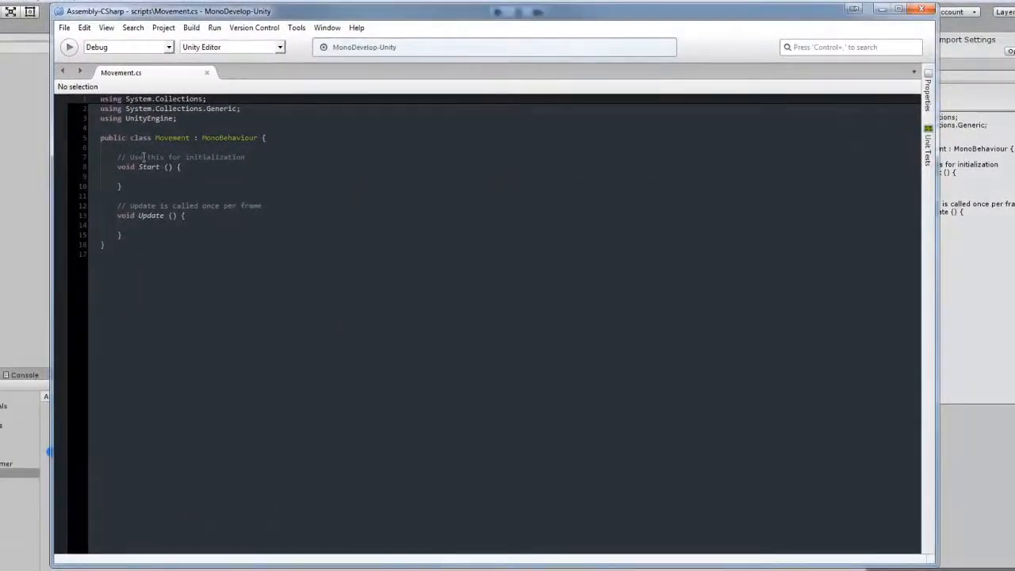
click(119, 157)
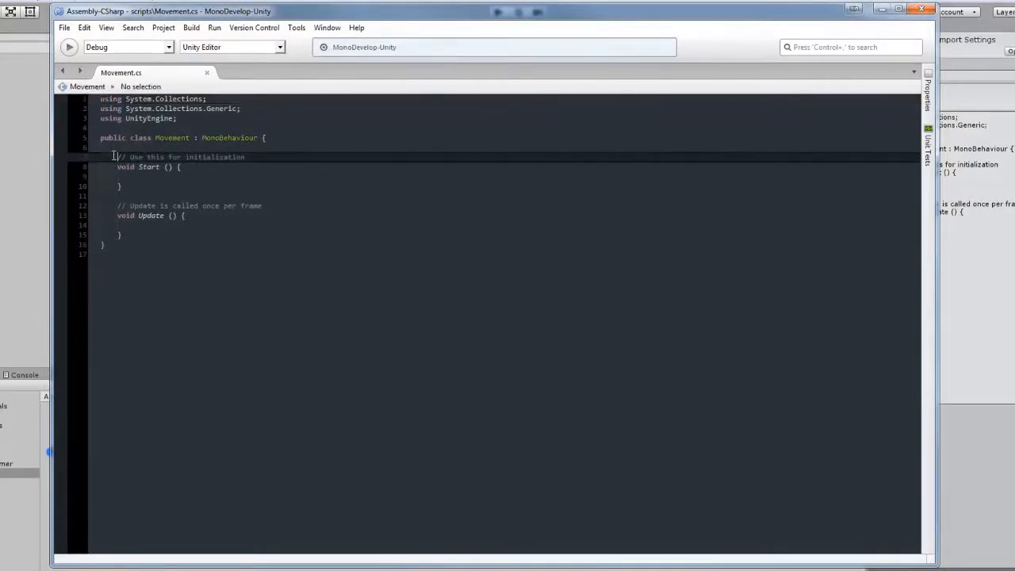
key(Down)
key(Down)
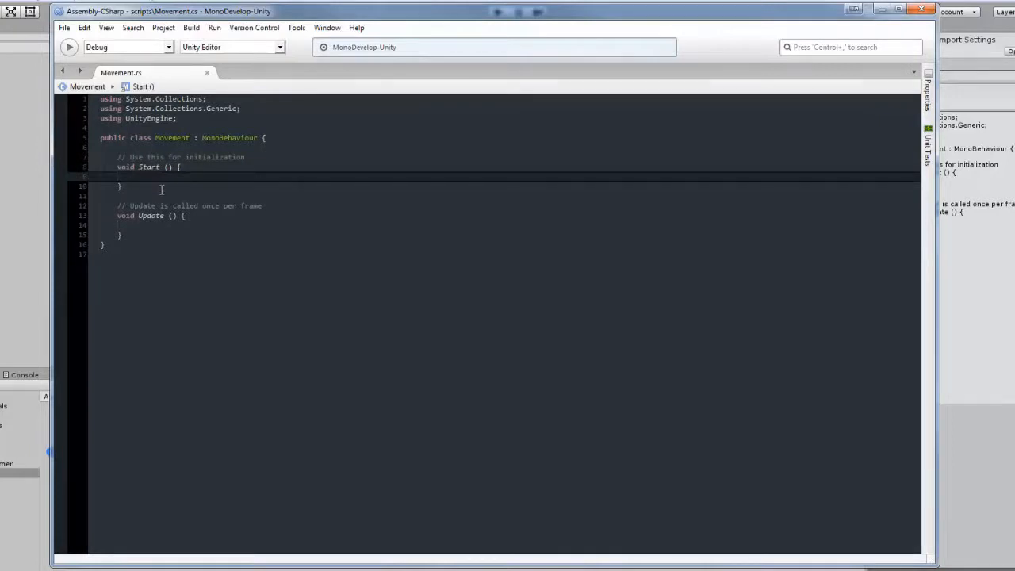
Step: Begin a public float declaration on a new line at the start of the Movement class body
click(134, 149)
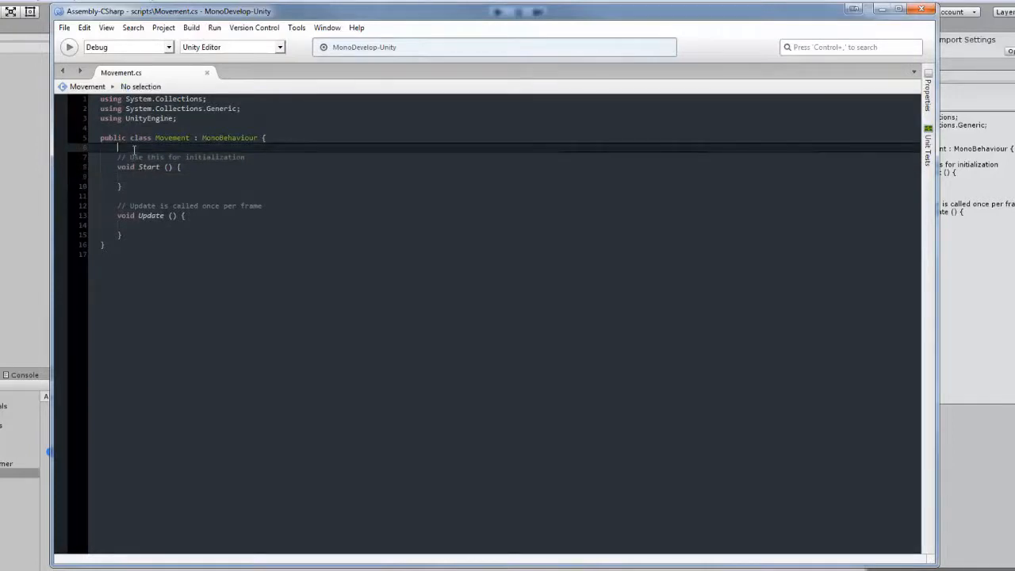
key(Return)
key(Up)
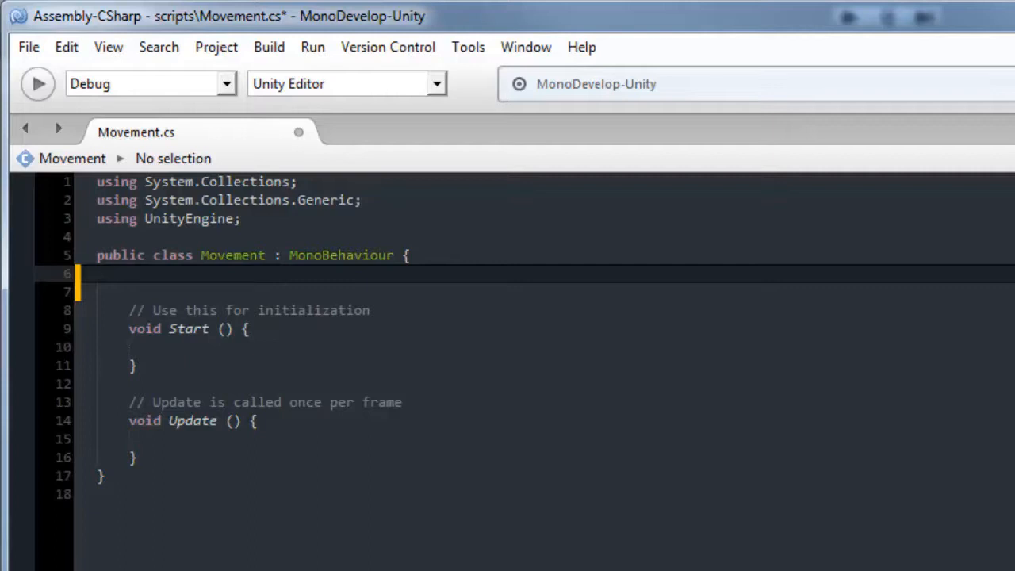
text(p)
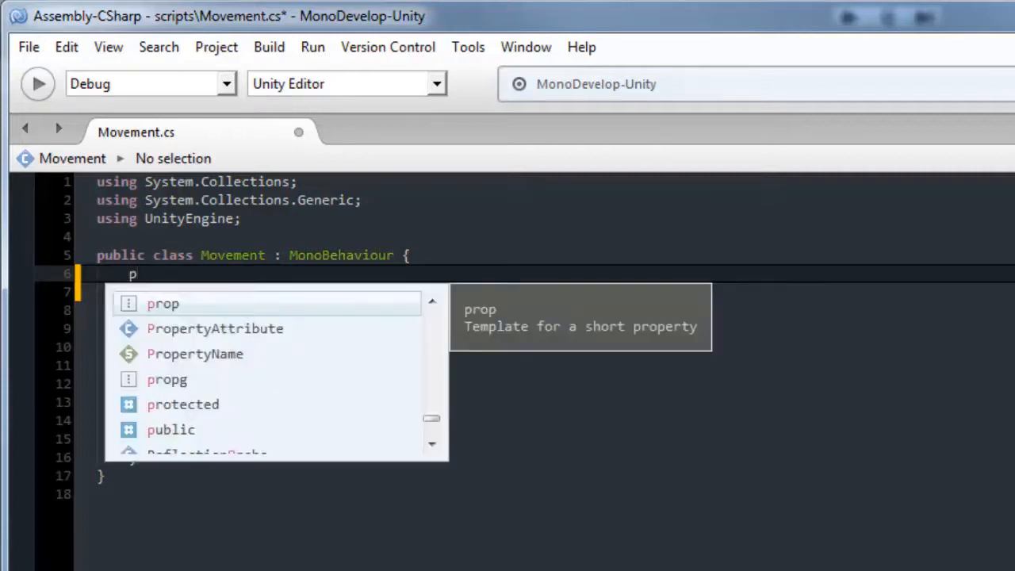
text(ublic )
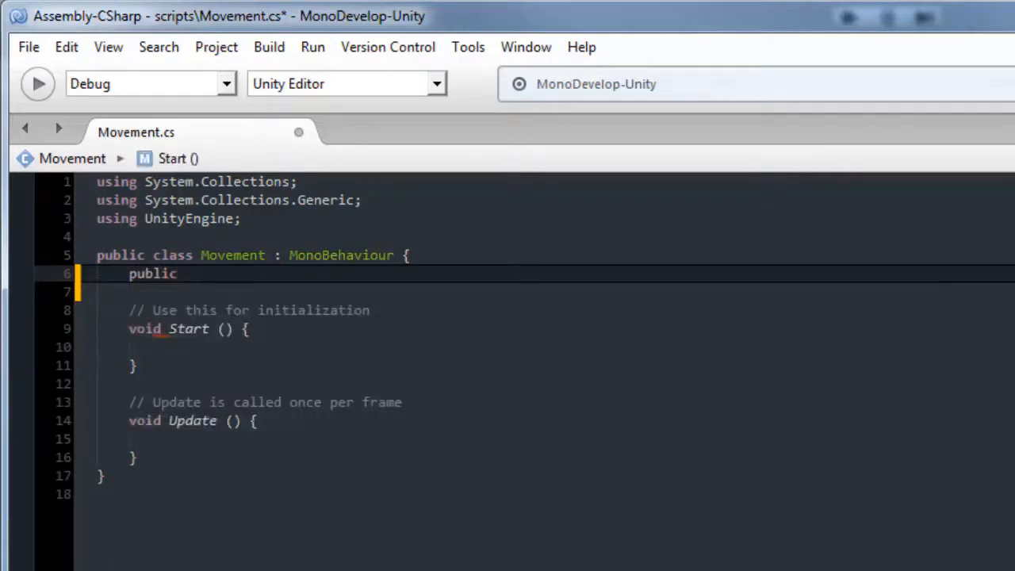
text(float)
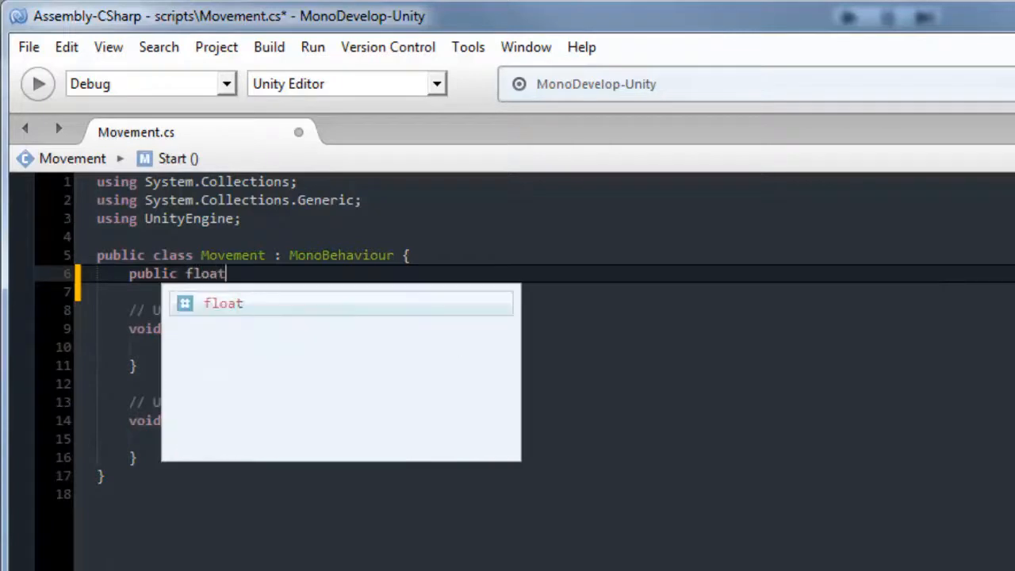
key(Return)
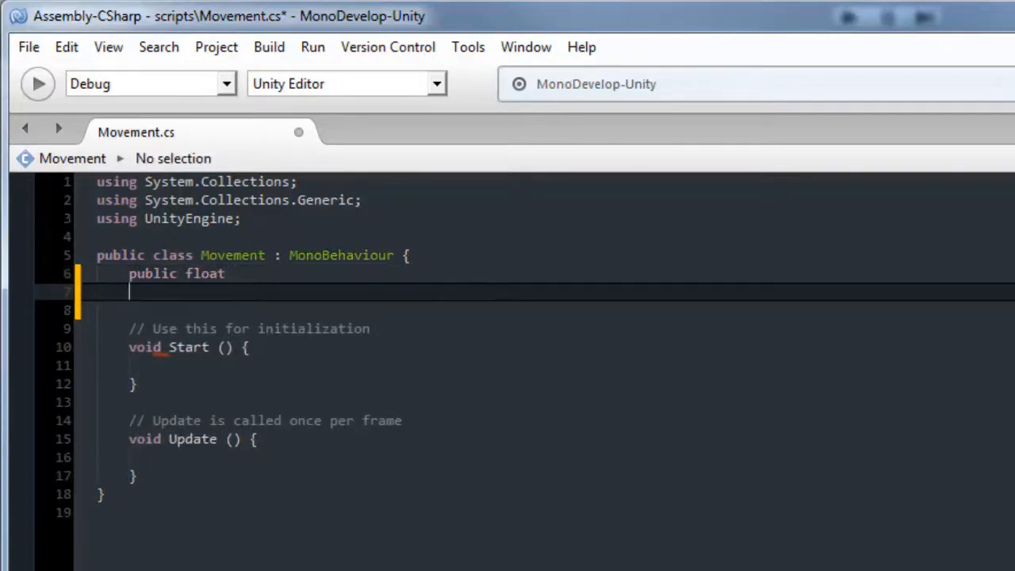
text(1.0578)
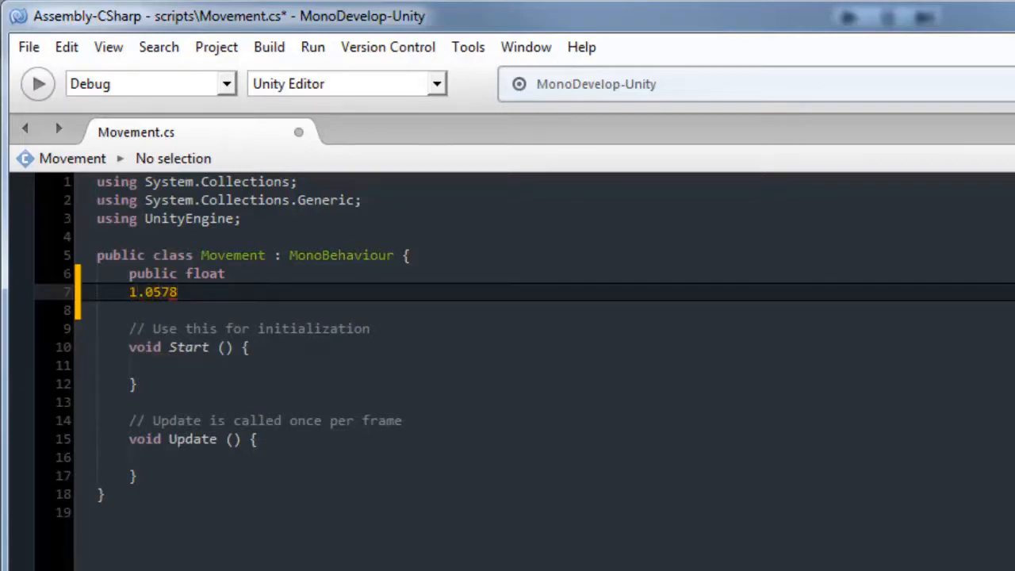
key(Left)
key(Right)
key(BackSpace)
key(BackSpace)
key(BackSpace)
key(BackSpace)
key(BackSpace)
key(BackSpace)
key(BackSpace)
key(BackSpace)
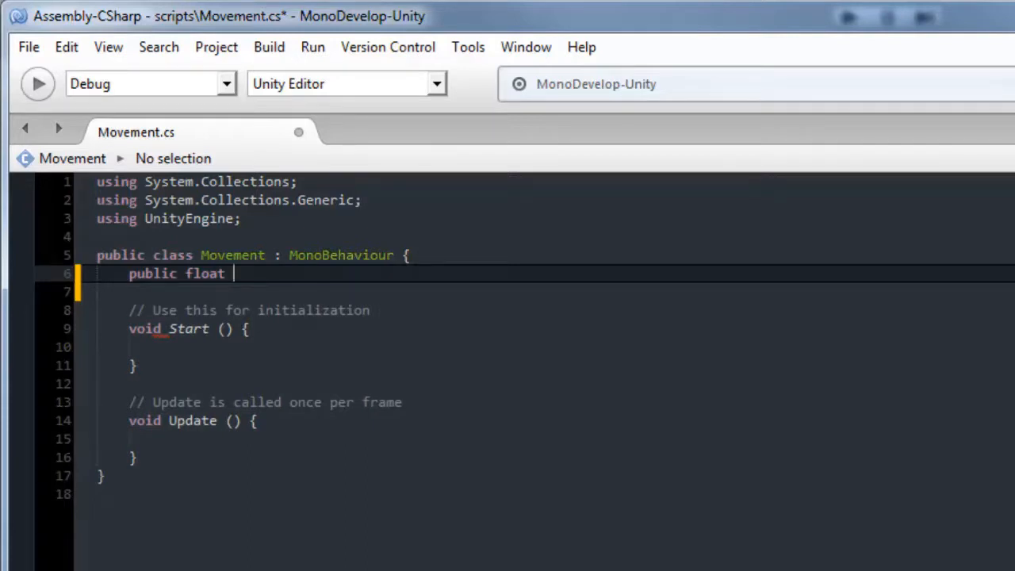
Step: Complete the public float declaration with the name runSpeed and the value 3
text(runSpeed = )
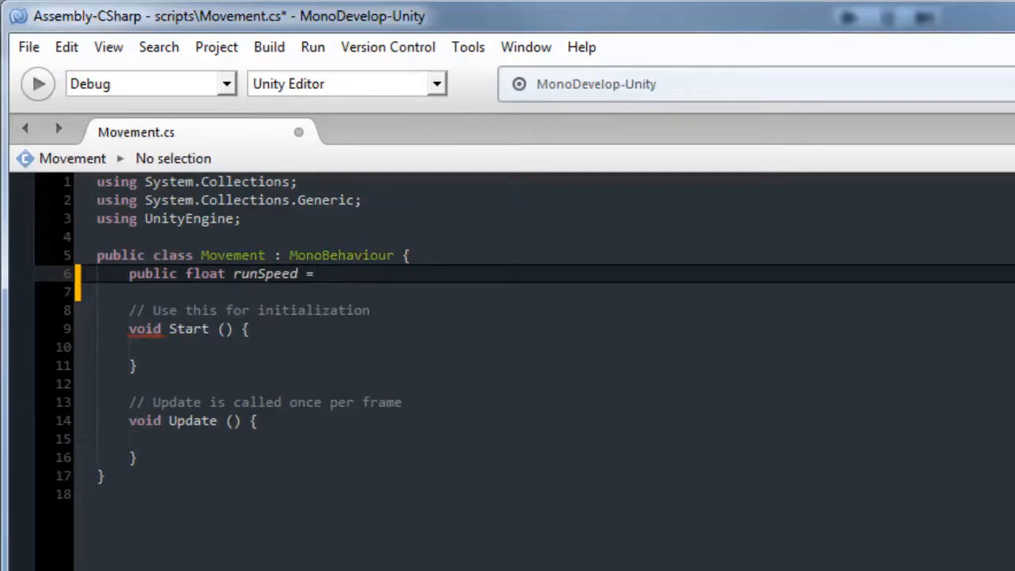
text(3;)
key(Return)
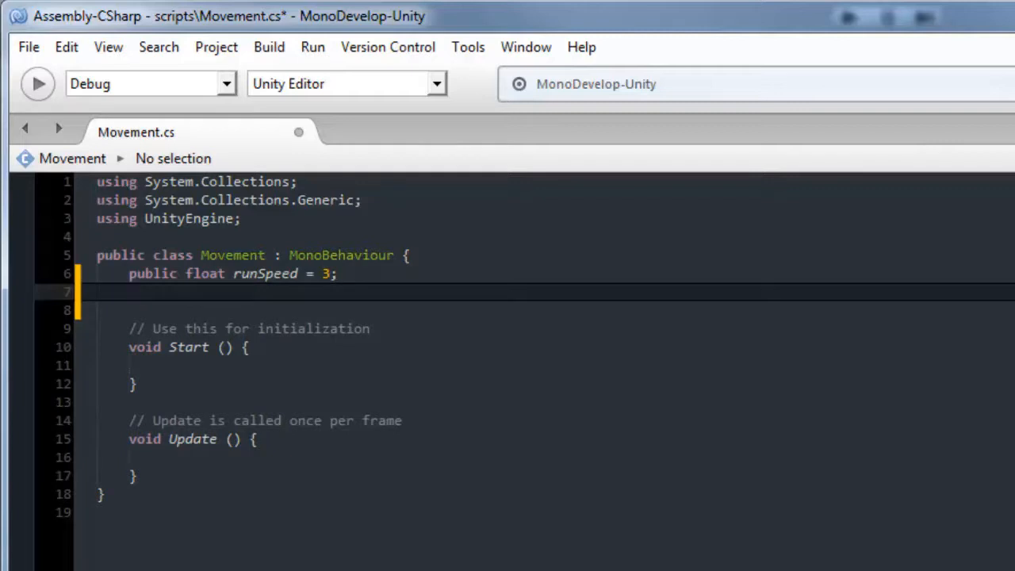
Step: Declare a public float named jumpSpeed with the value 5 below runSpeed
text(public)
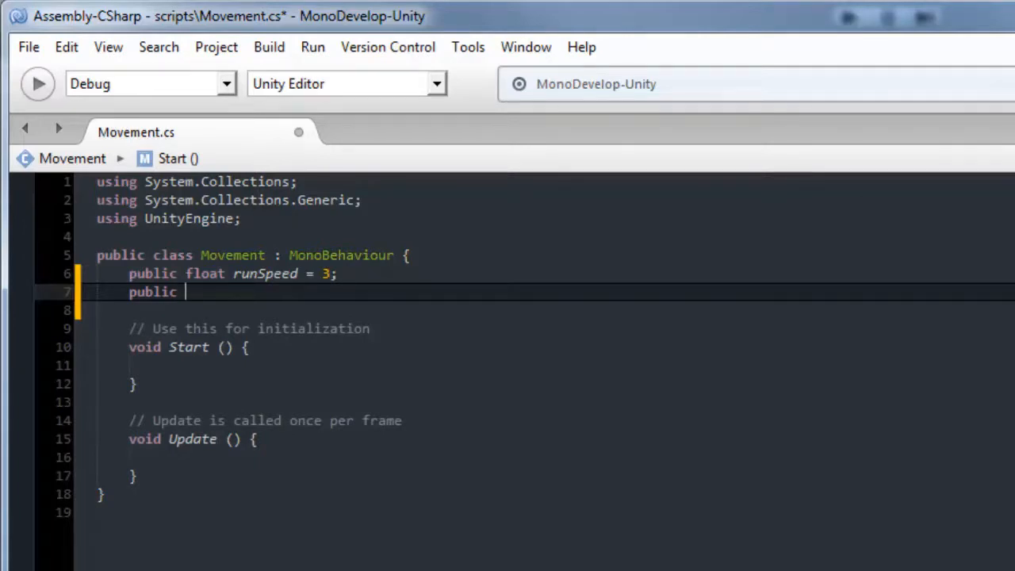
double_click(146, 293)
click(195, 292)
text(flo)
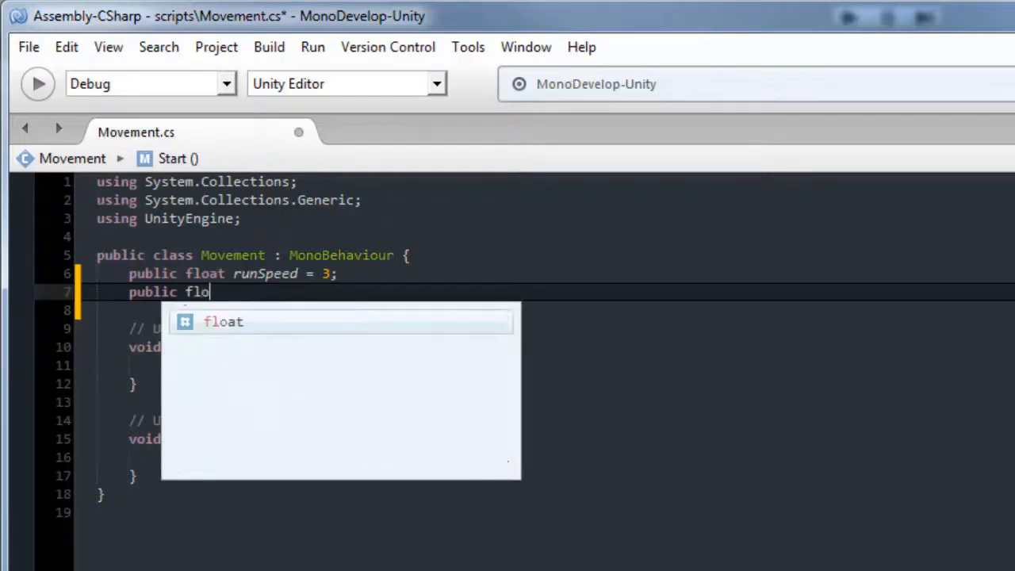
text(at )
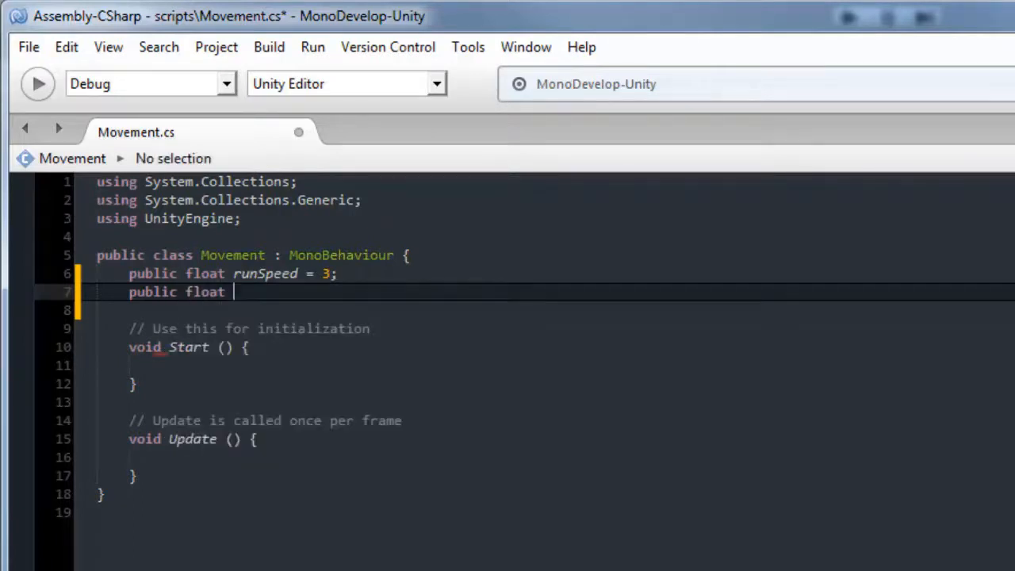
text(jumpSpeed )
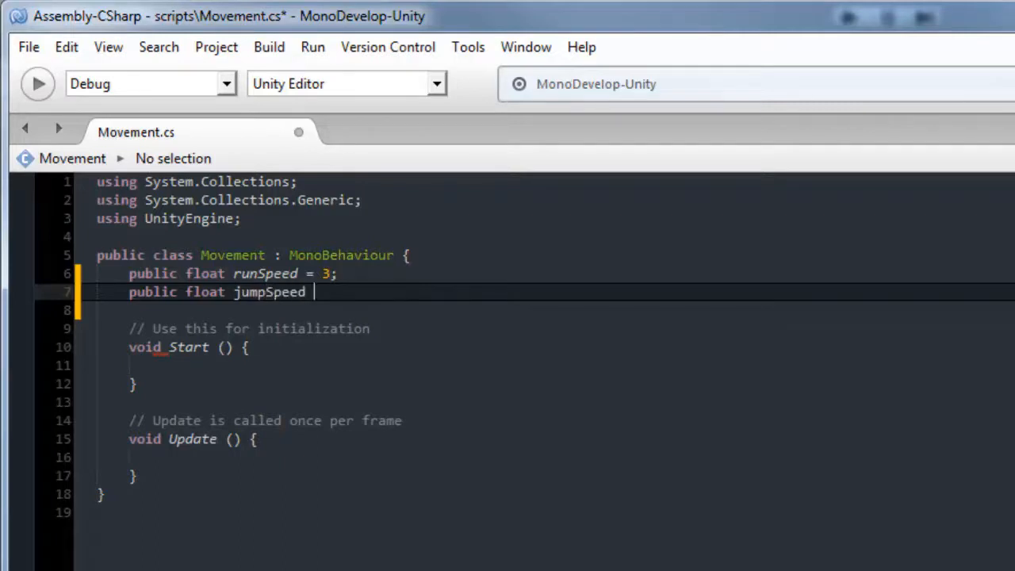
text(= 5;)
key(Return)
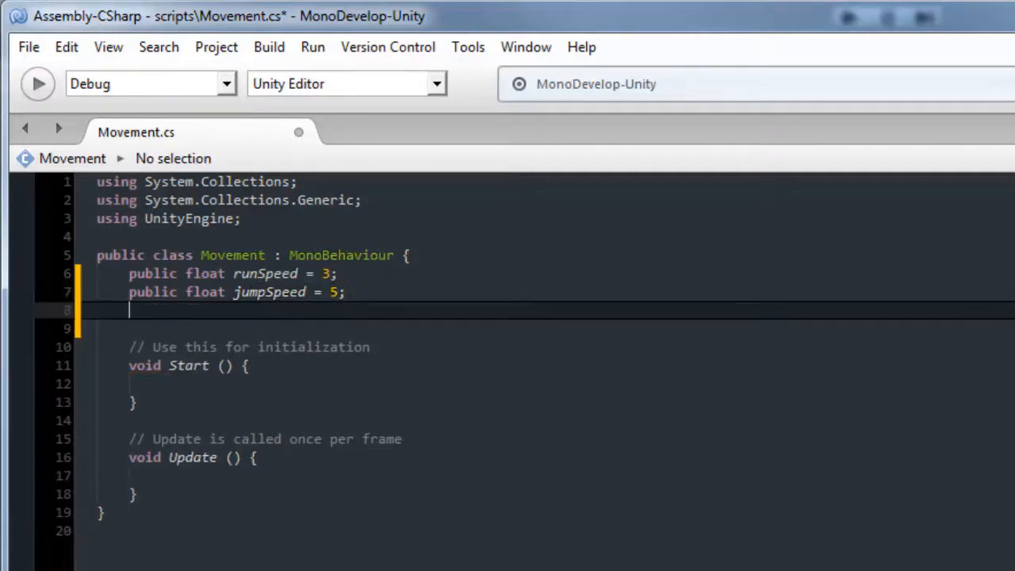
Step: Declare a public float named gravity with the value 3 below jumpSpeed, followed by a blank line
text(pu)
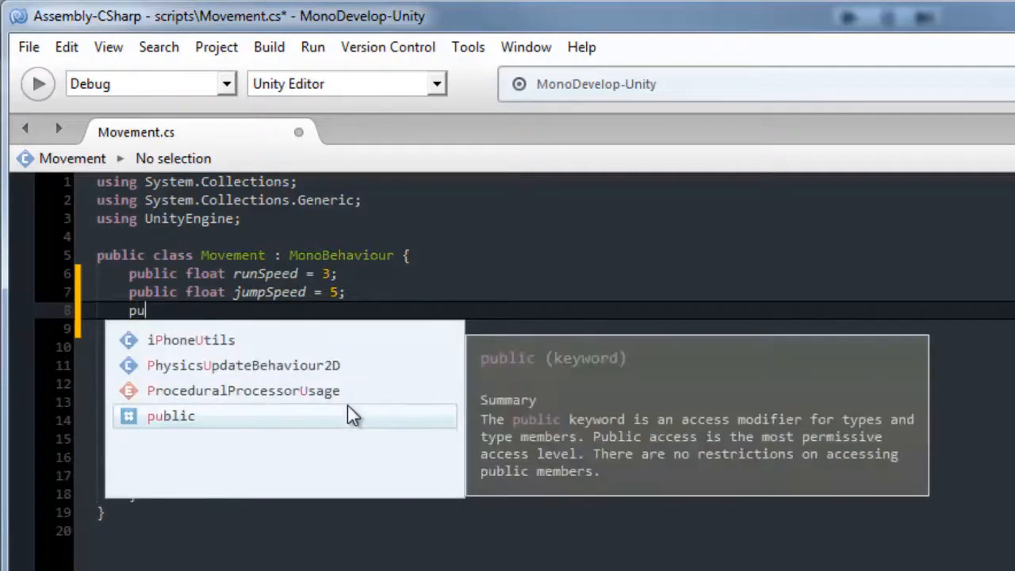
text(blic f)
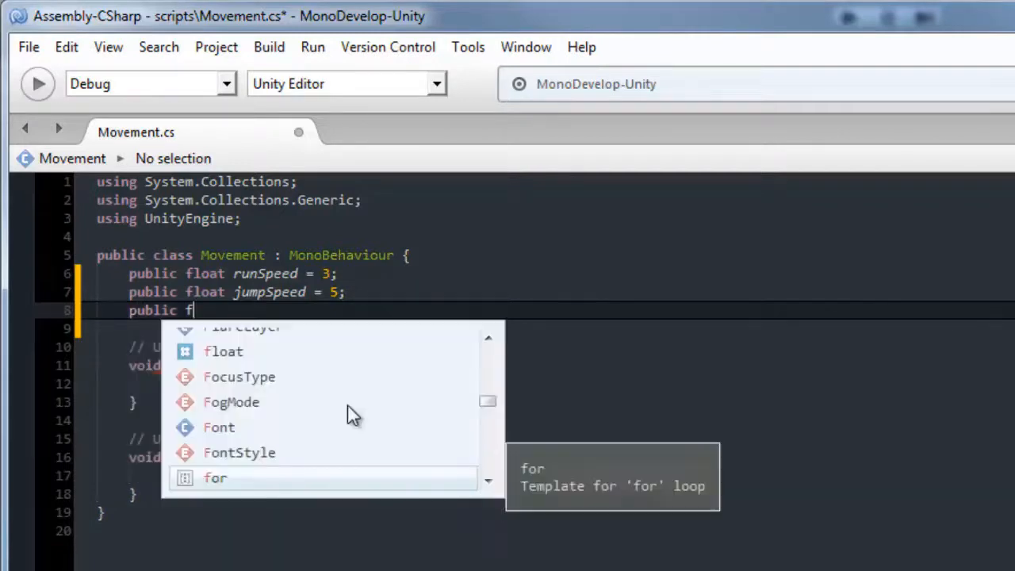
text(loat gr)
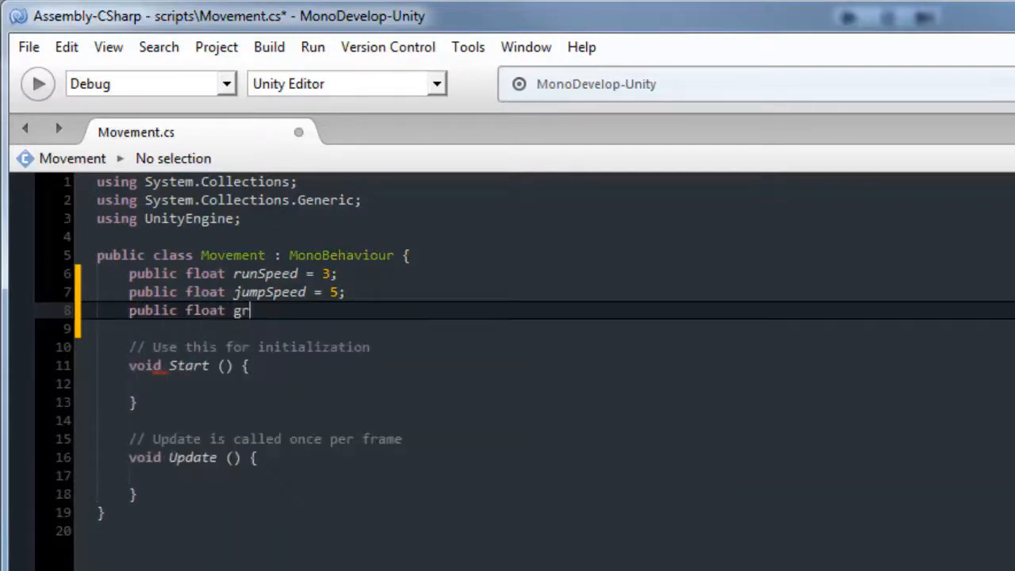
text(avity = 3;)
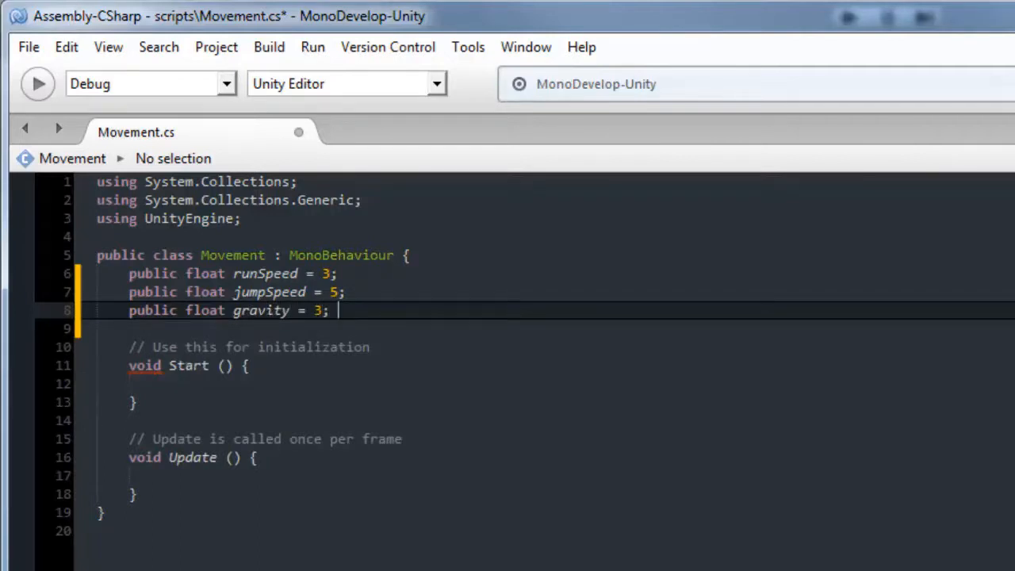
key(Return)
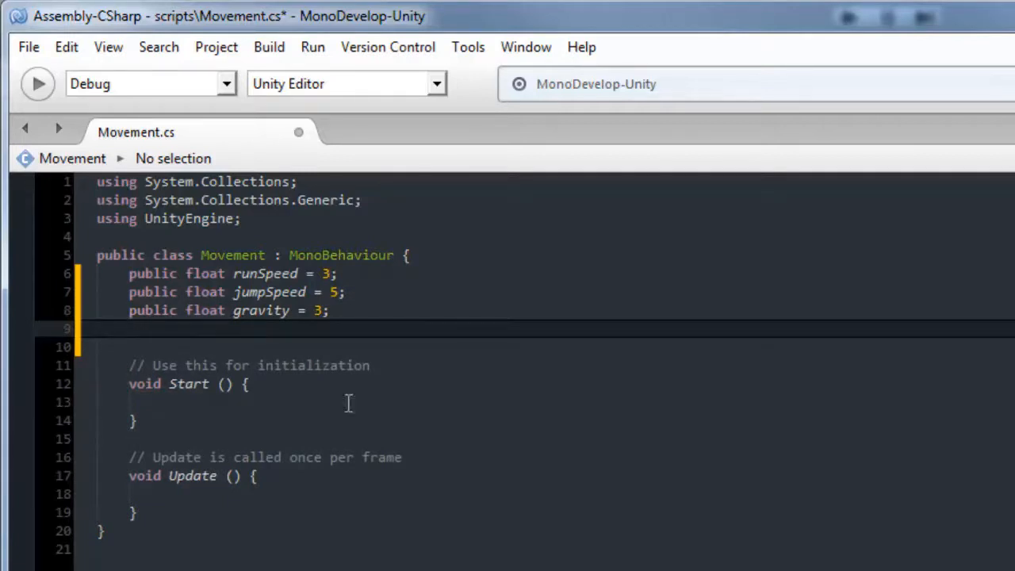
key(Return)
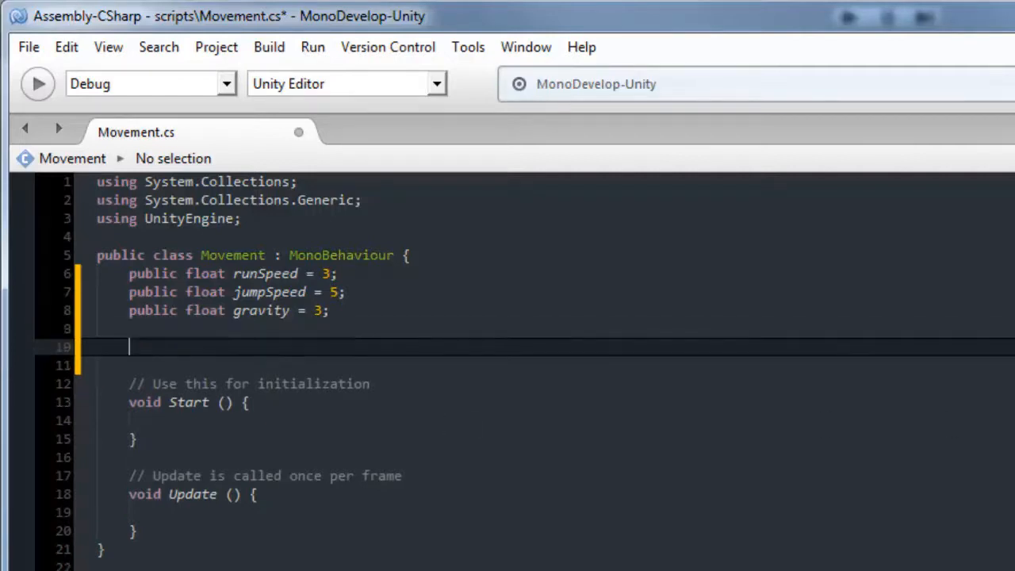
text(p)
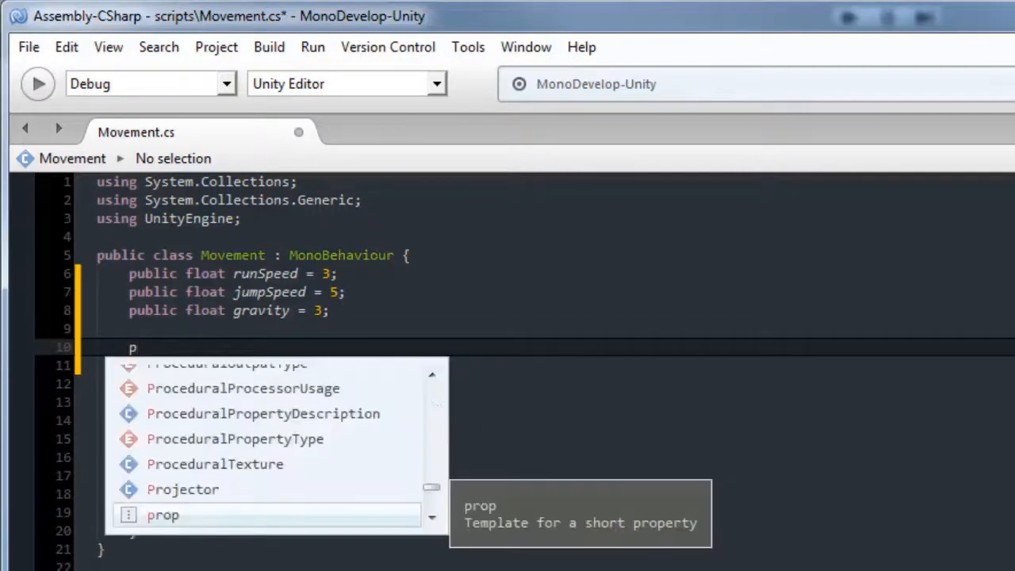
key(BackSpace)
text(priv)
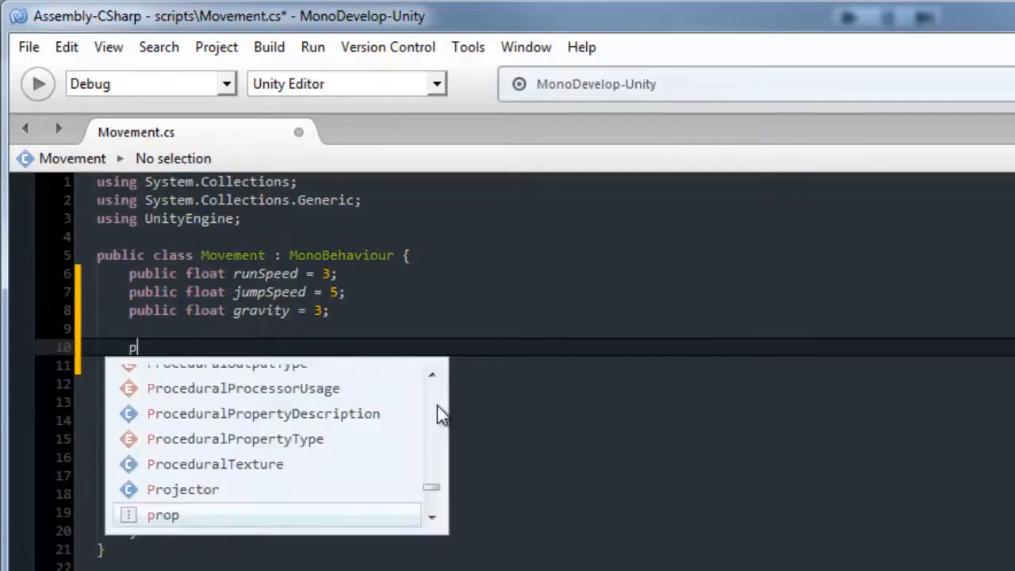
text(ate)
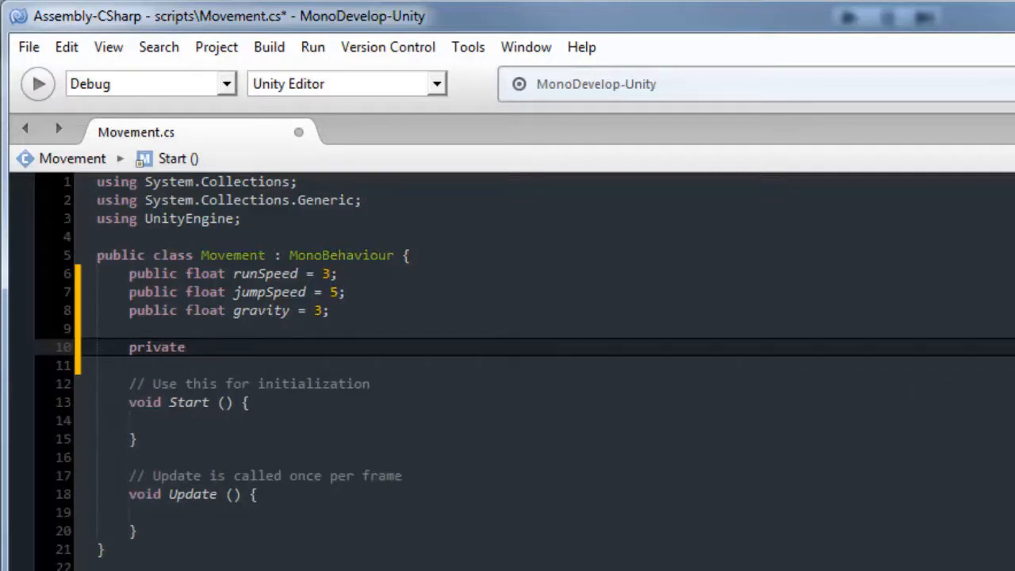
key(BackSpace)
key(BackSpace)
key(BackSpace)
key(BackSpace)
key(BackSpace)
key(BackSpace)
key(BackSpace)
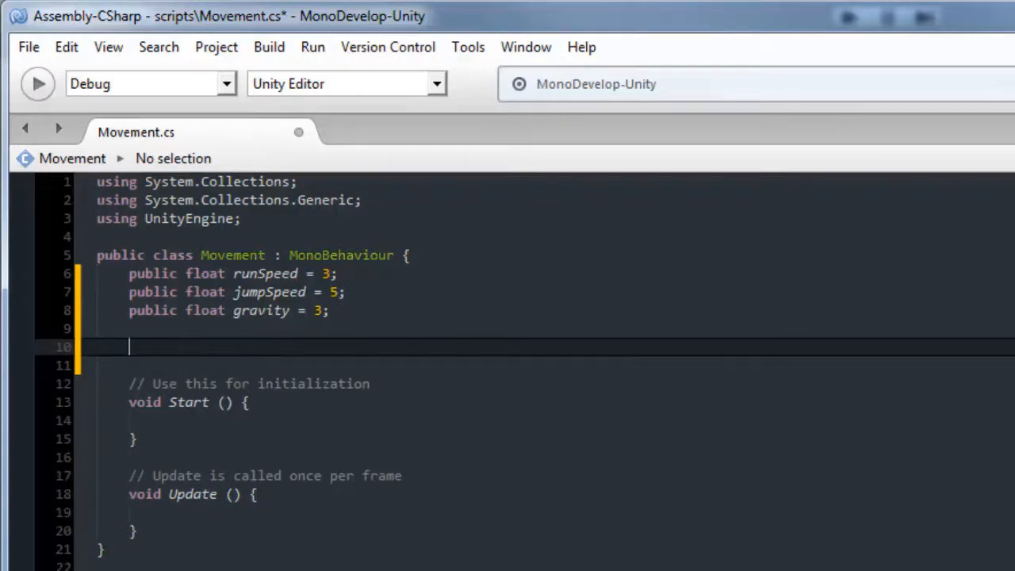
Step: Declare a public Rigidbody2D variable named rig below the float variables and save the script
text(public )
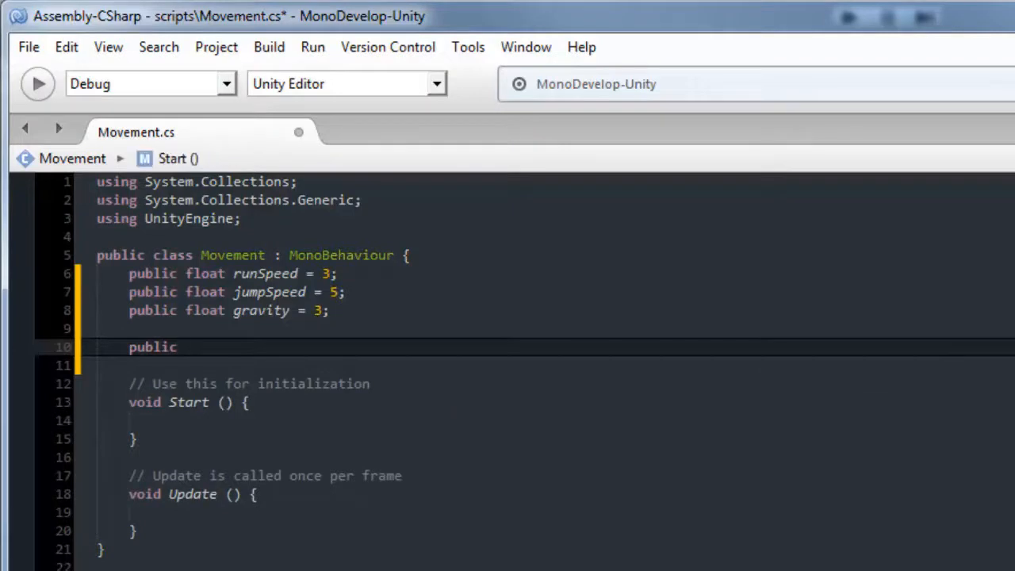
text(Rig)
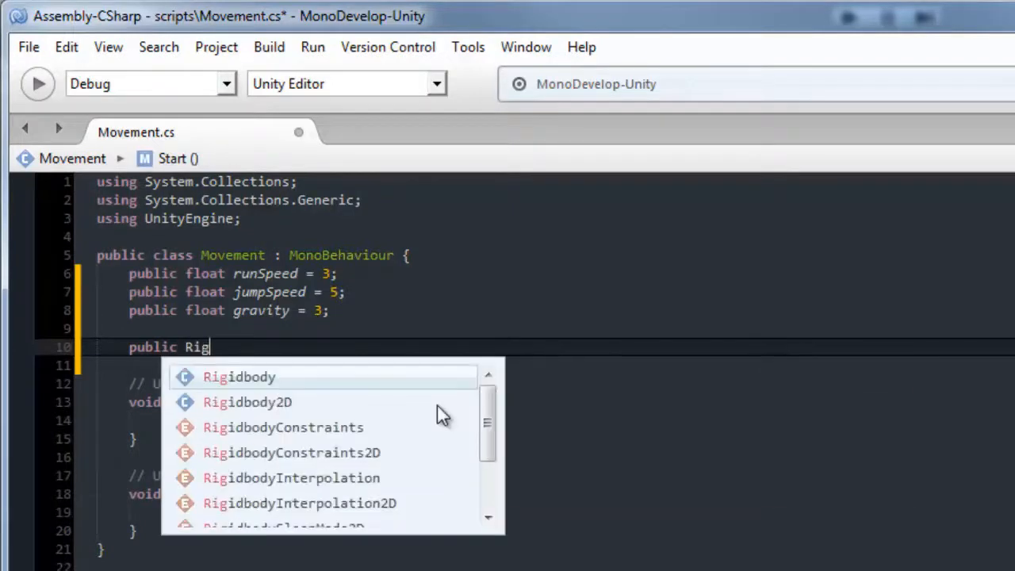
key(Down)
key(Return)
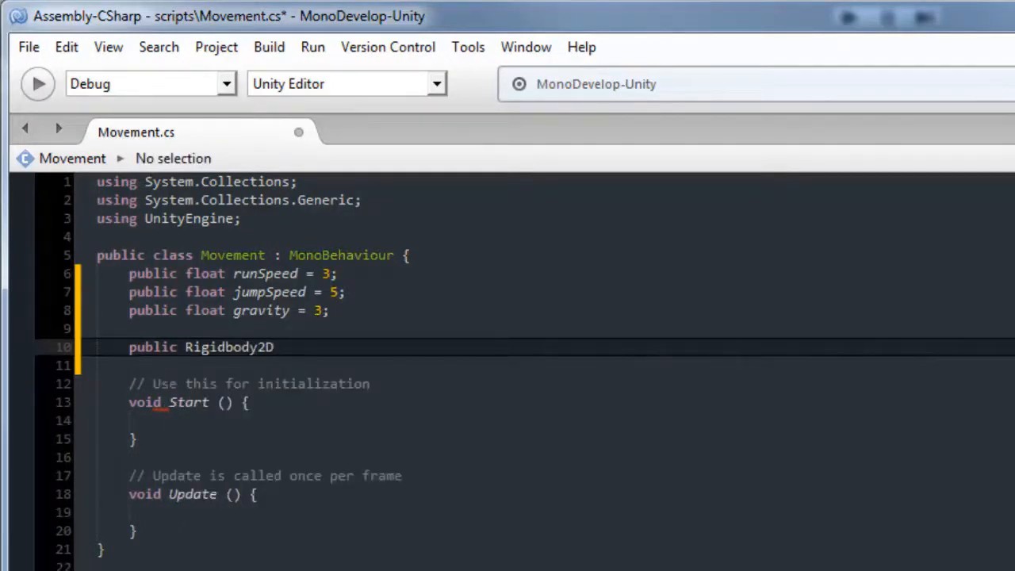
text(rig;)
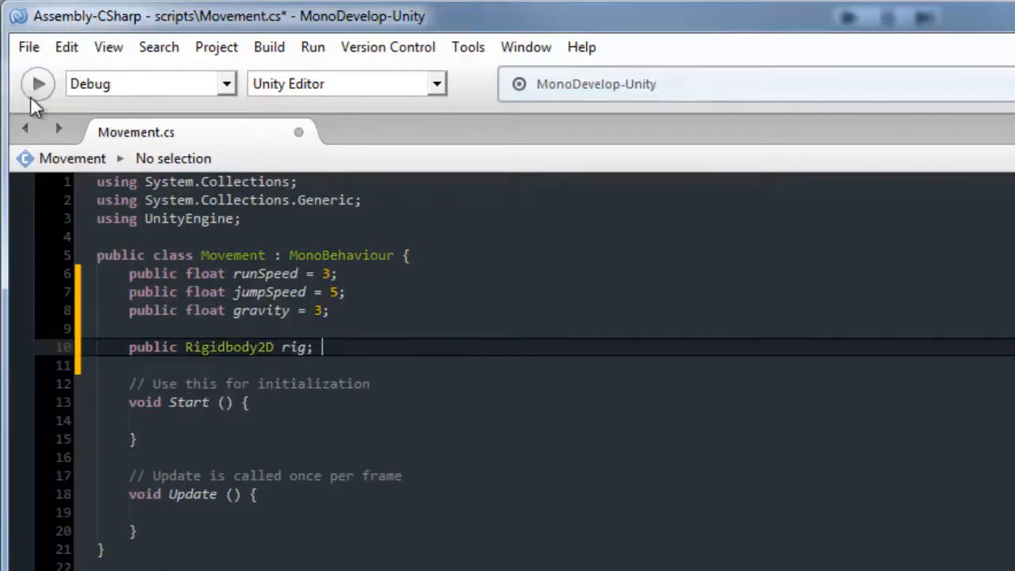
click(29, 47)
click(61, 141)
Step: Delete the Start method with its initialization comment, keeping the Update method in the class
click(366, 403)
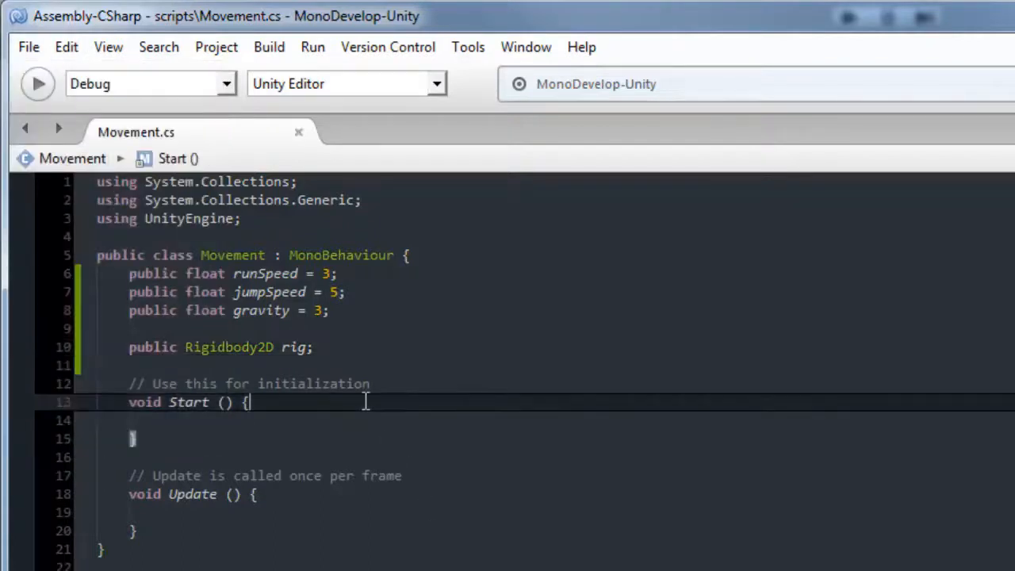
click(370, 422)
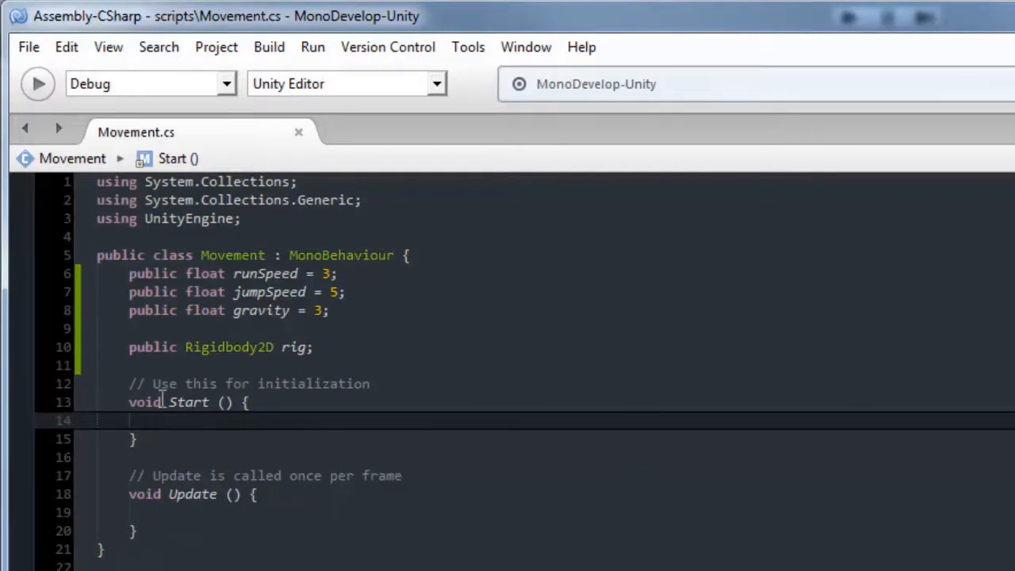
drag(121, 366, 305, 434)
click(305, 434)
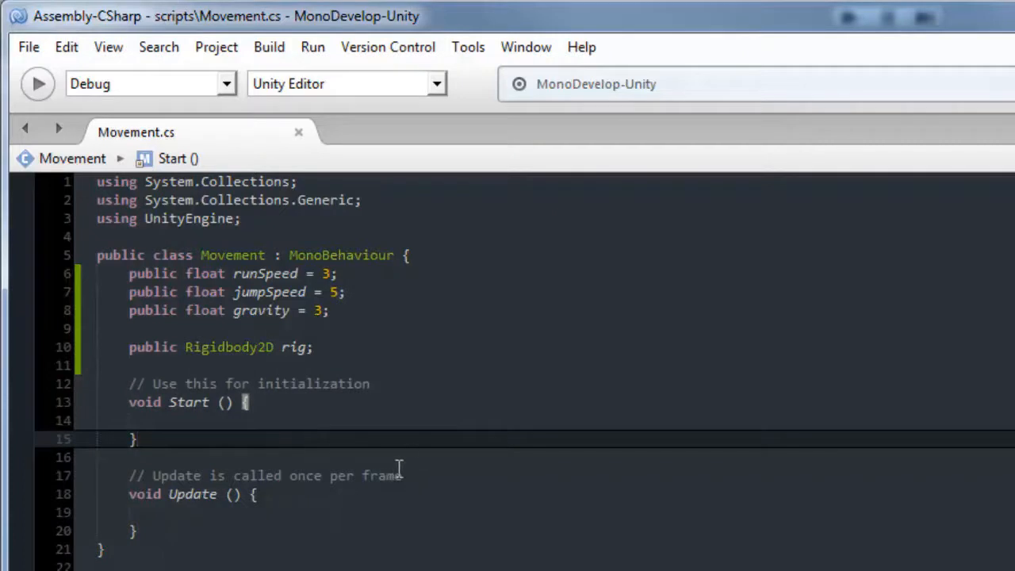
drag(297, 458, 13, 383)
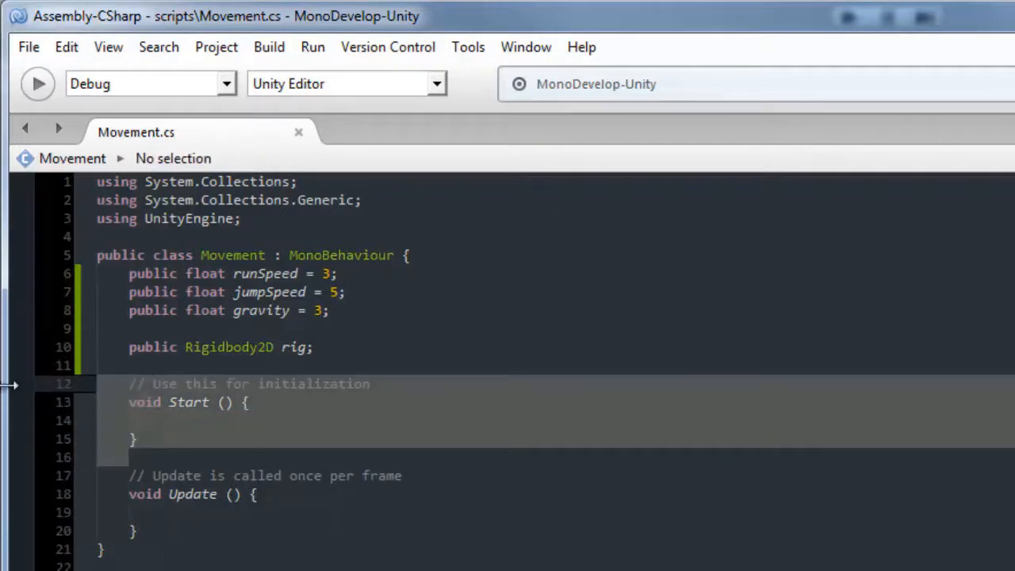
key(Delete)
key(BackSpace)
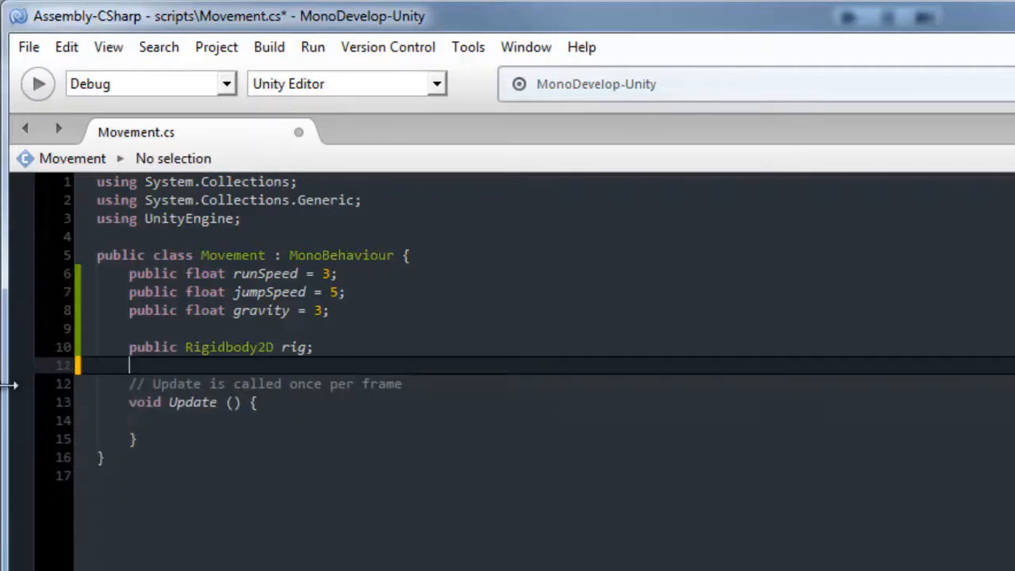
click(199, 435)
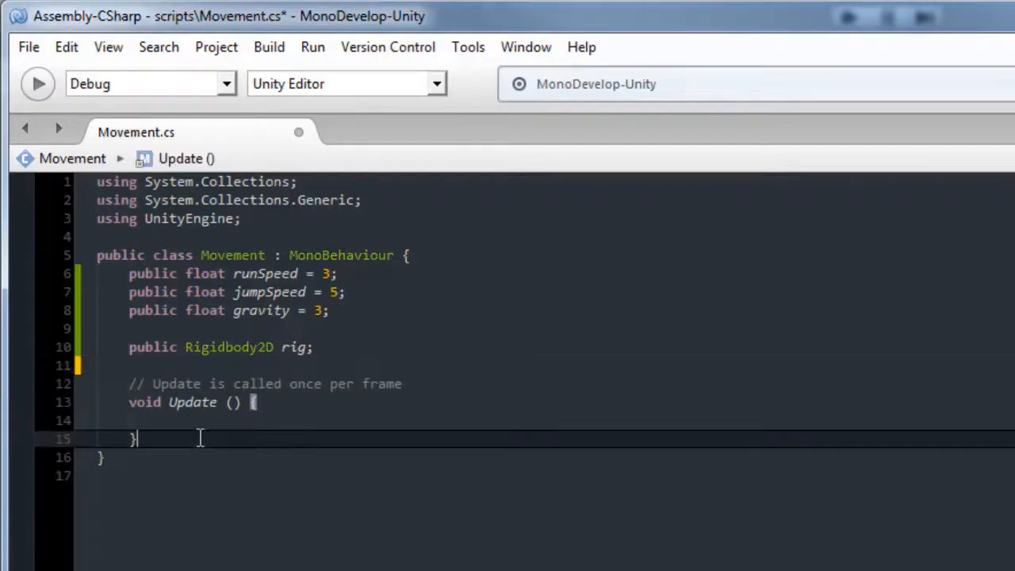
Step: Place the cursor inside the empty Update method and save the Movement script
click(178, 421)
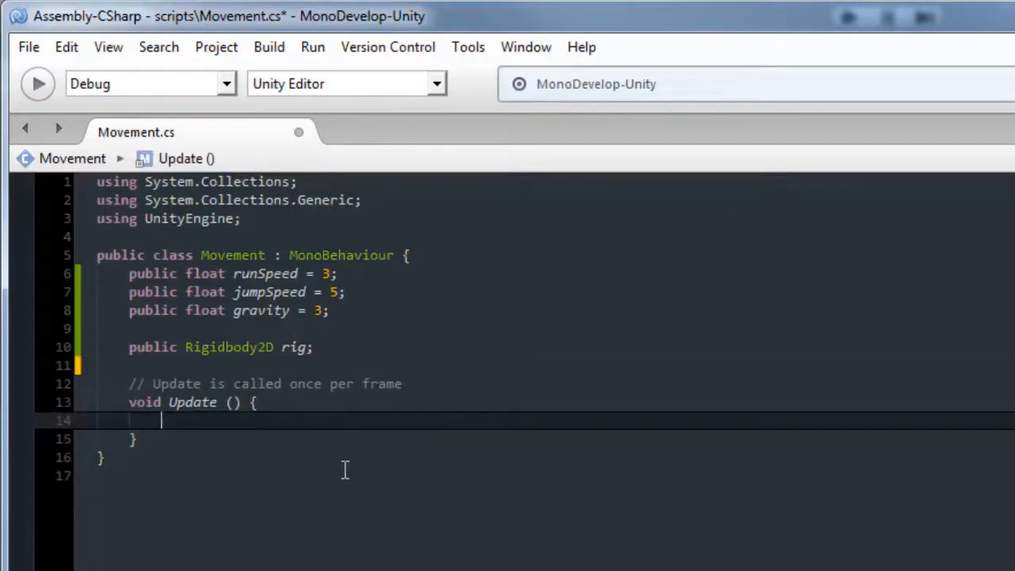
click(28, 48)
click(48, 143)
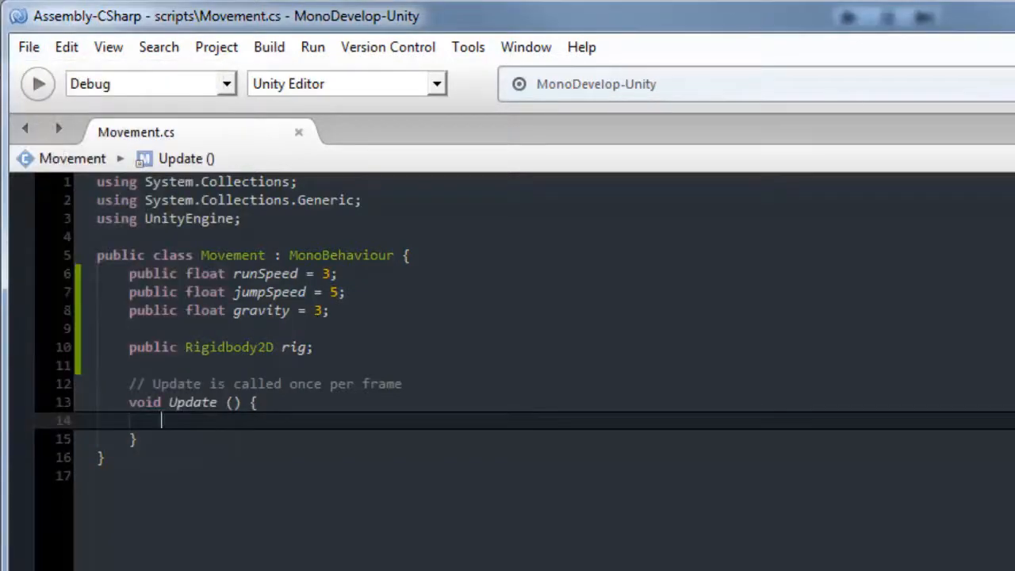
click(29, 50)
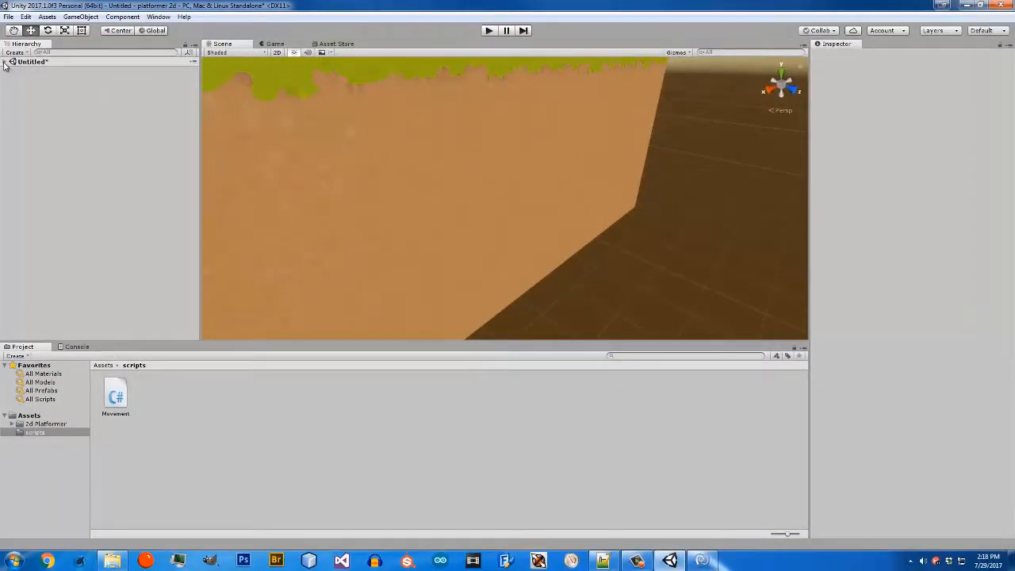
Step: Switch to Unity and rename the idling_0 character object as Player
click(5, 61)
click(36, 82)
right_drag(741, 219, 645, 191)
click(868, 57)
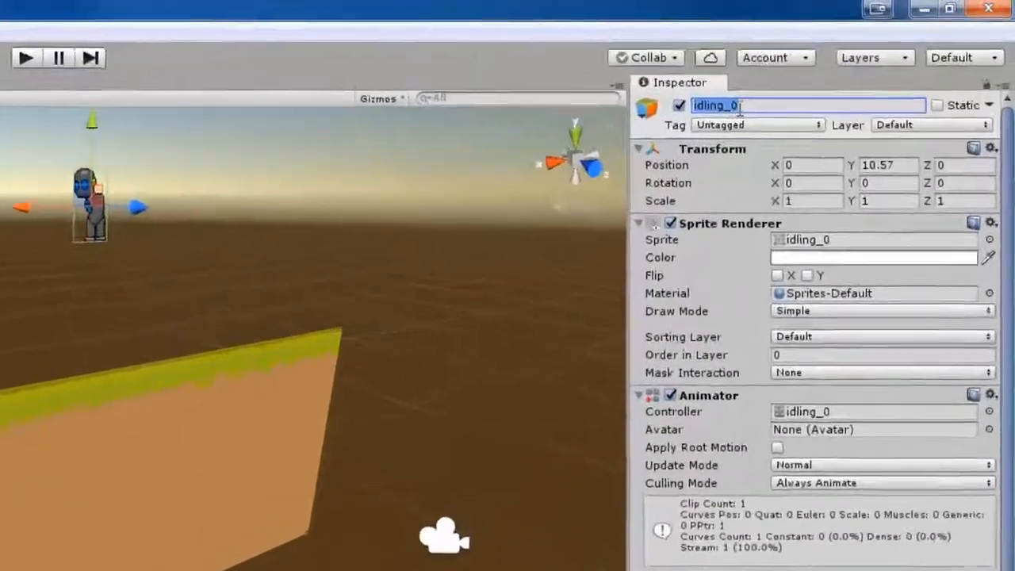
right_click(740, 107)
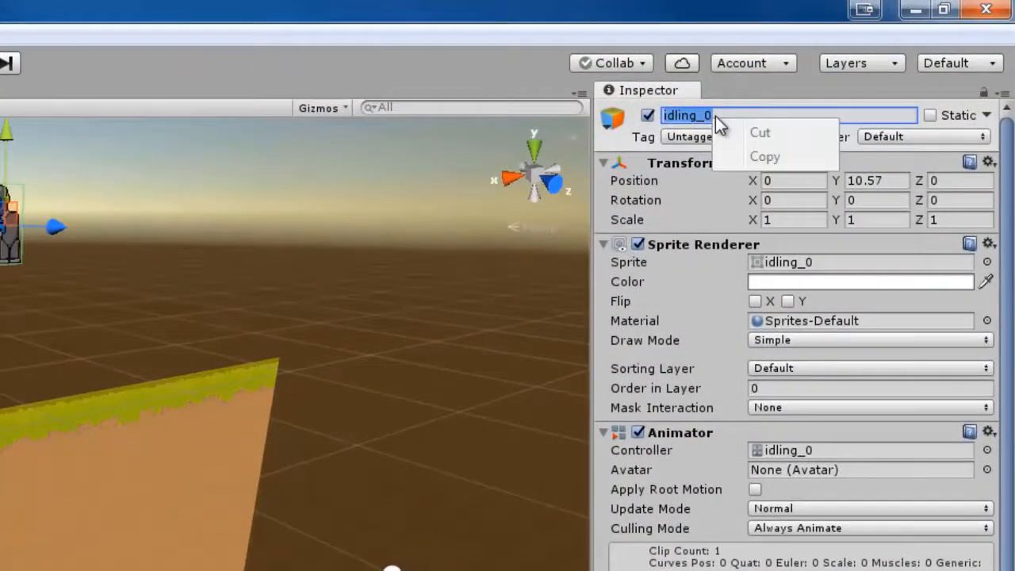
key(Escape)
text(Pla)
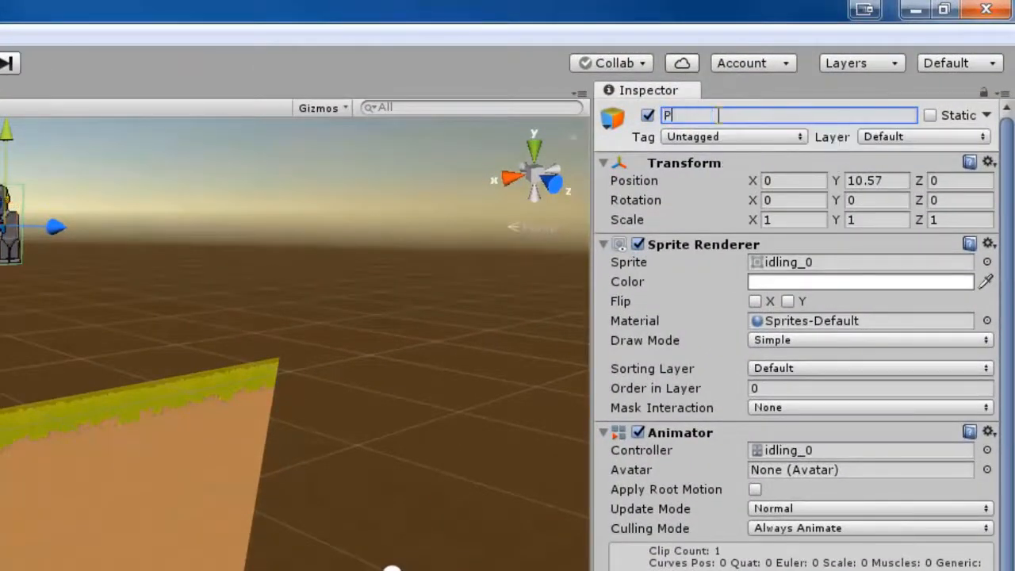
text(yer)
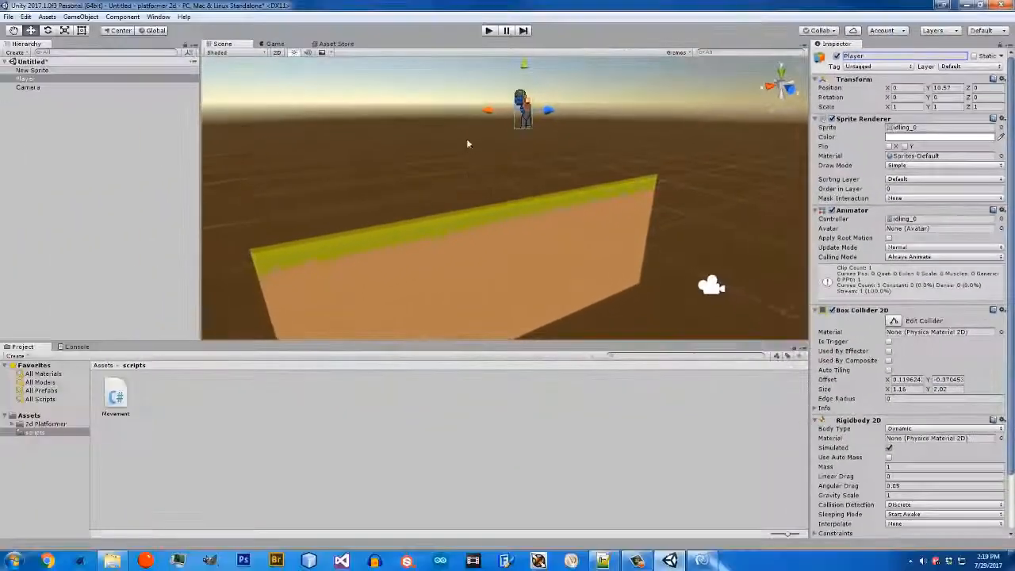
Step: Collapse the Player's Rigidbody 2D, Box Collider 2D, Animator and Sprite Renderer components
scroll(902, 392, down, 2)
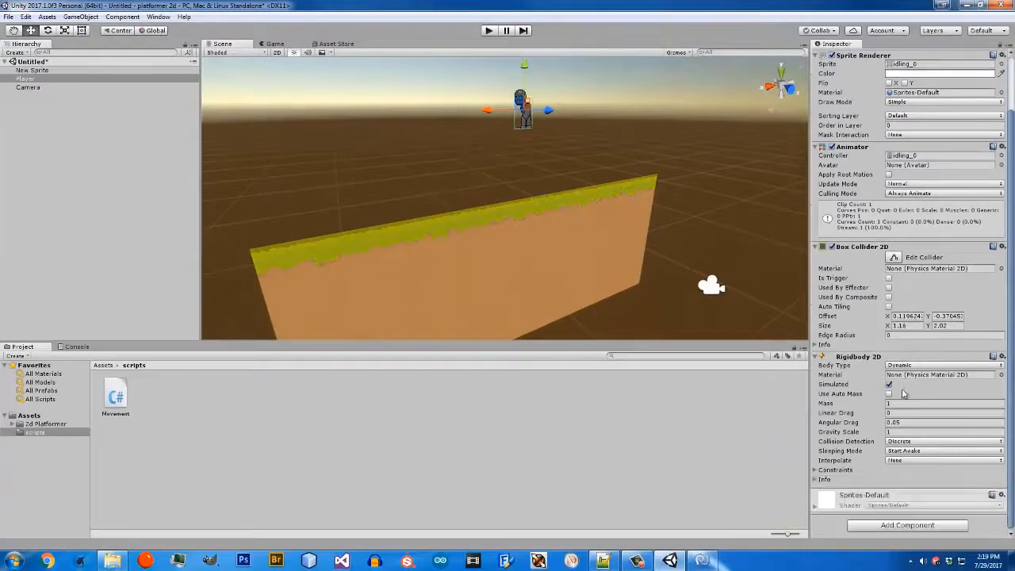
scroll(903, 369, down, 1)
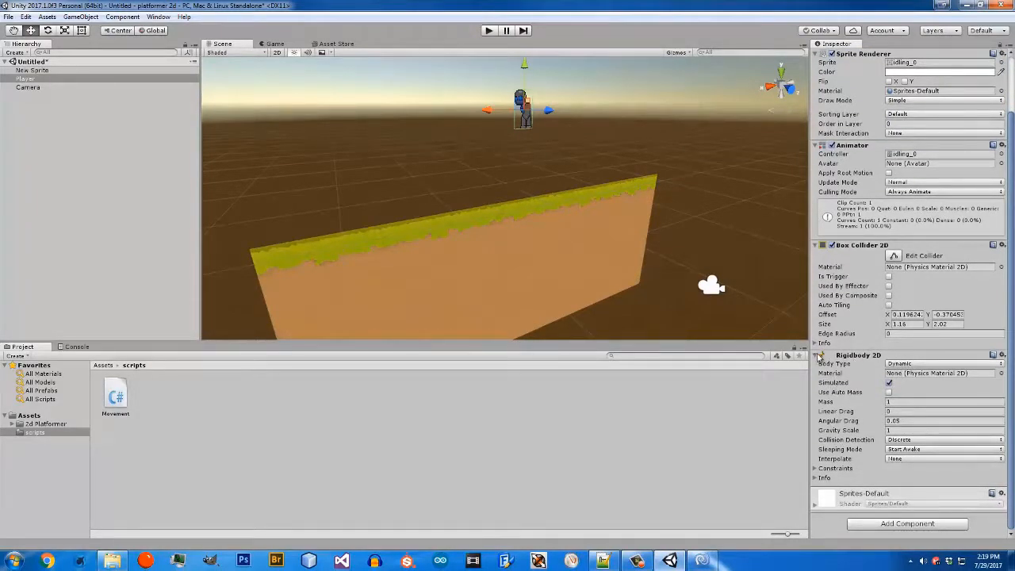
click(819, 355)
click(818, 309)
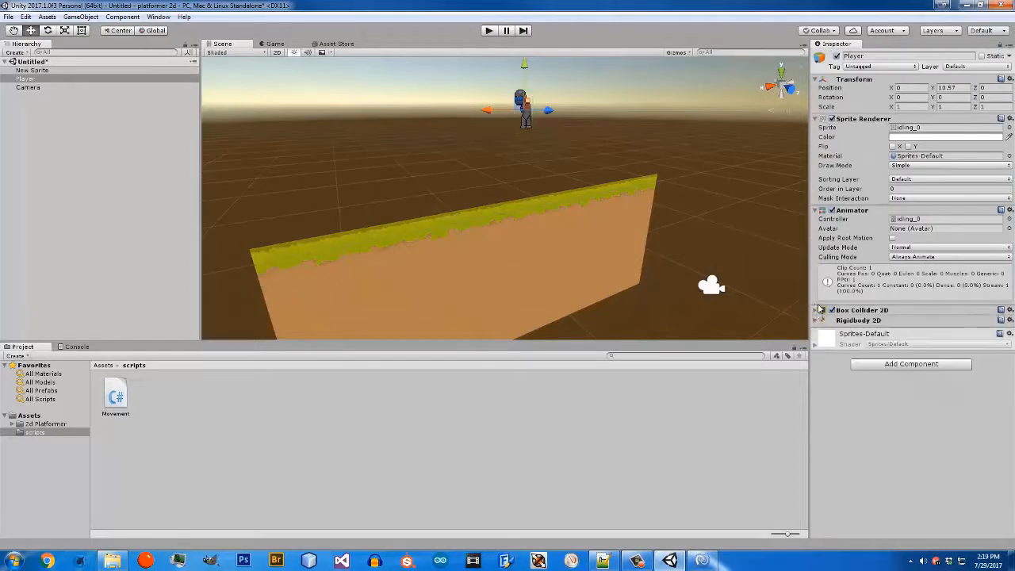
click(819, 210)
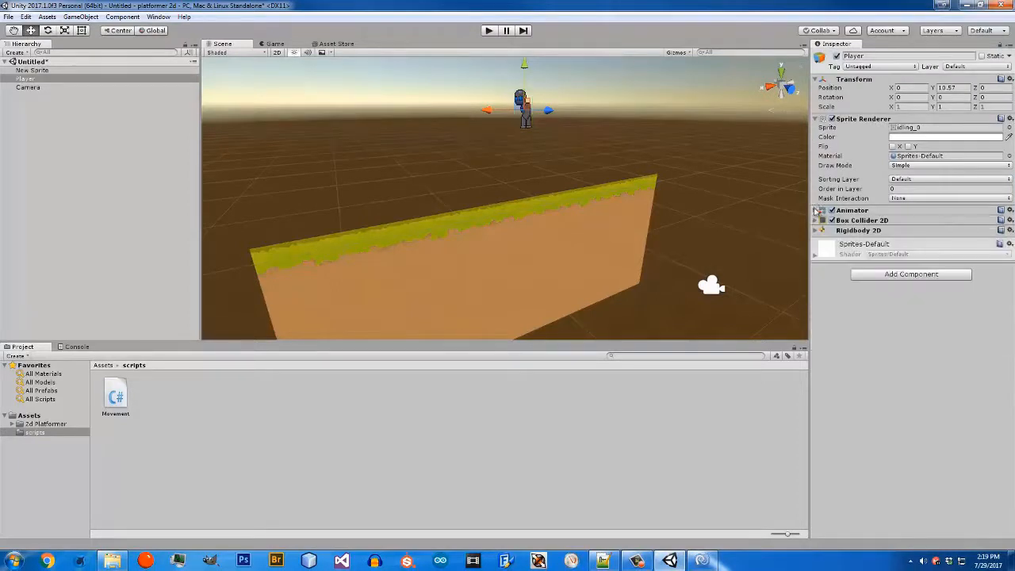
click(816, 119)
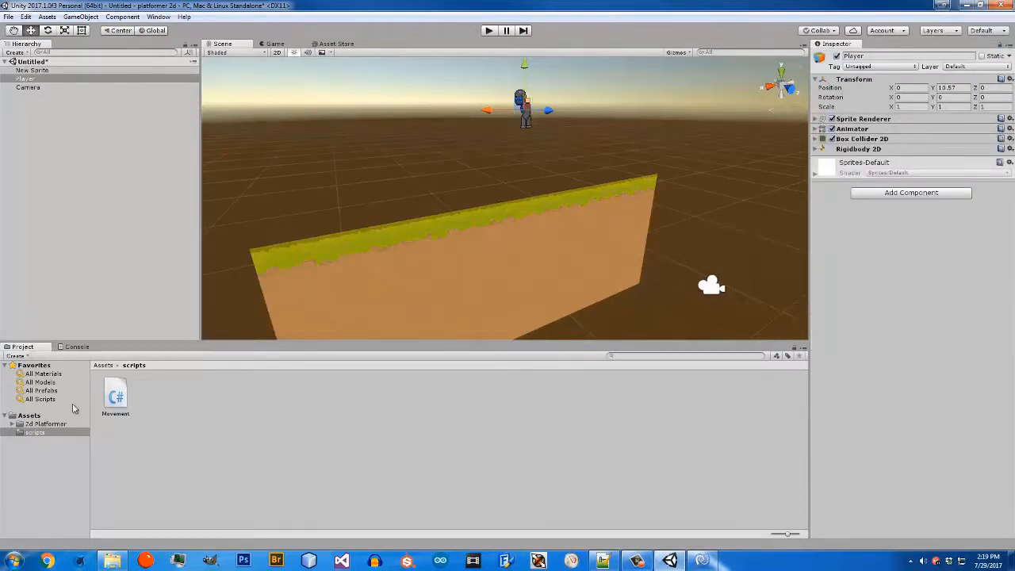
Step: Attach the Movement script to the Player and assign the Player's Rigidbody 2D as the script's Rig reference
drag(115, 396, 836, 214)
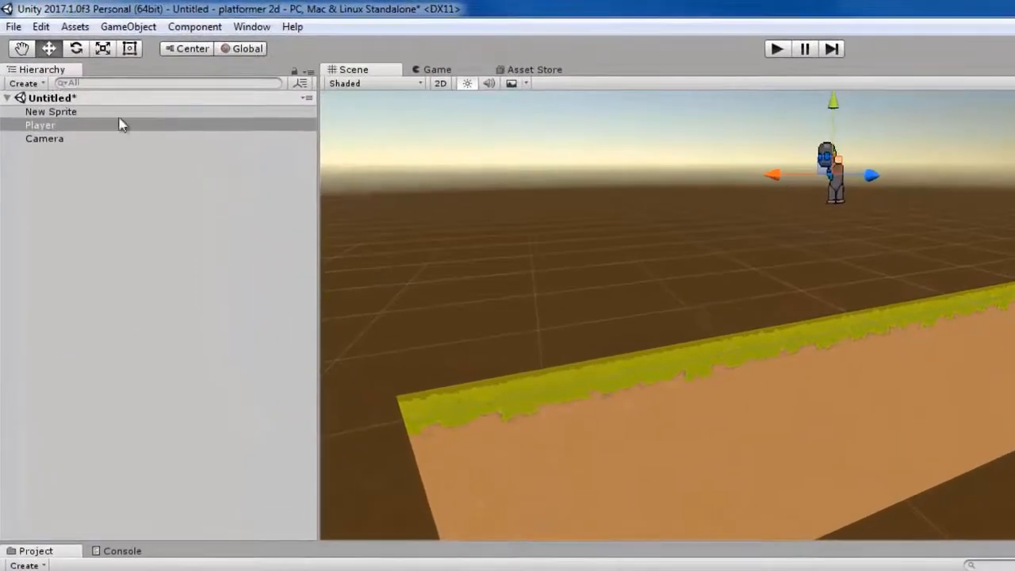
click(73, 127)
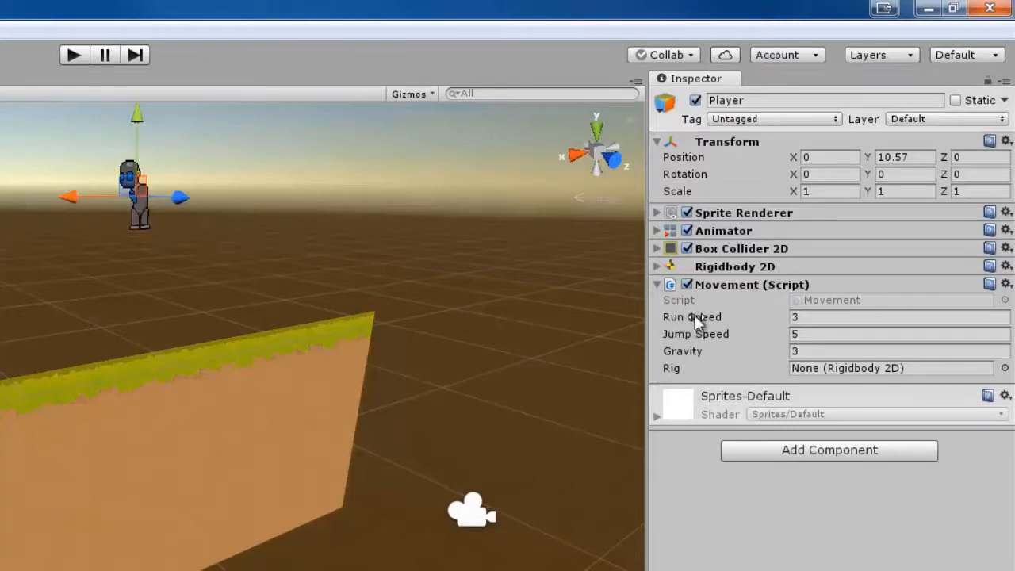
click(803, 371)
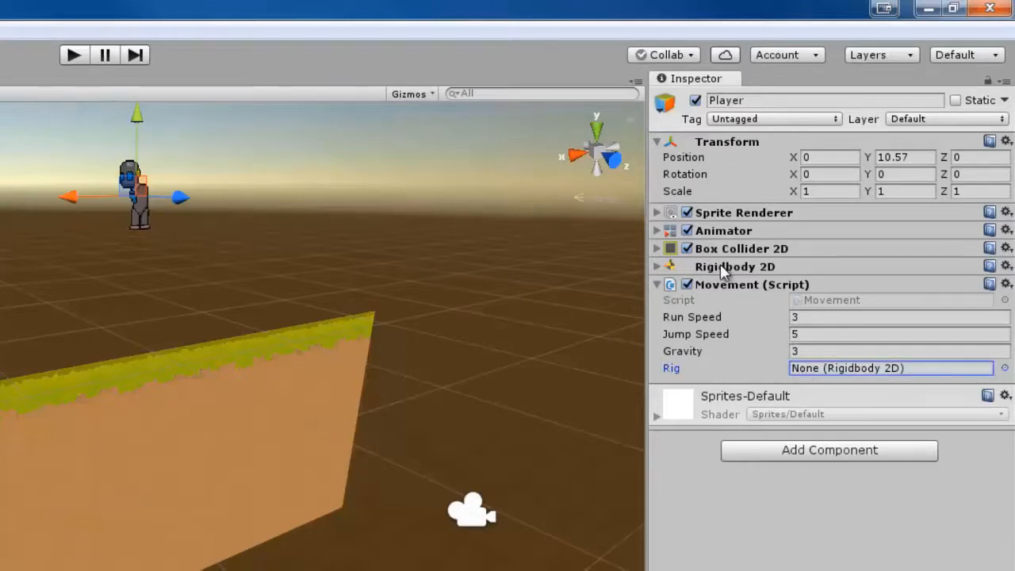
drag(715, 271, 847, 374)
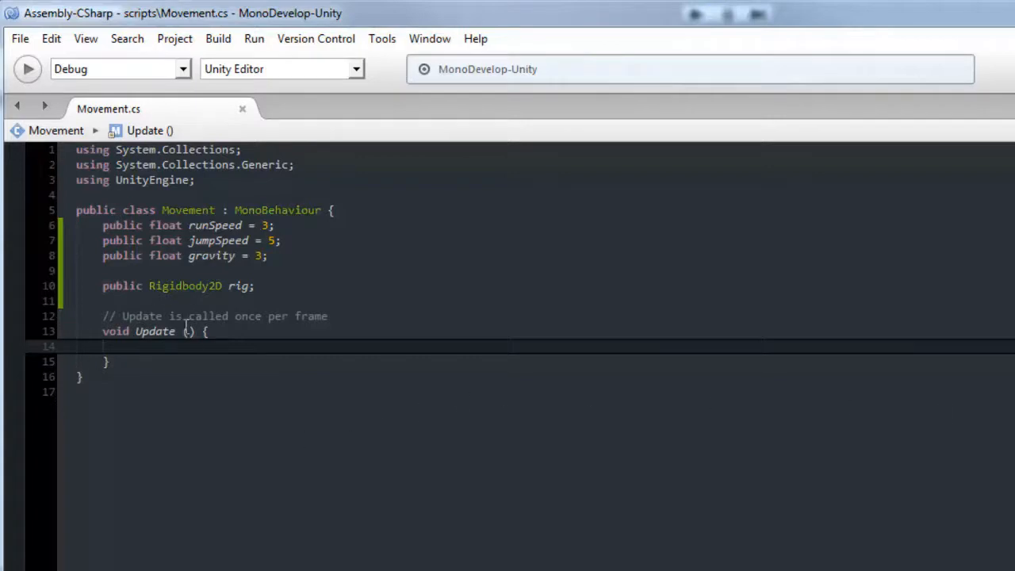
Step: In MonoDevelop, begin an if condition inside Update with Input.GetKeyDown and KeyCode as the start of its argument
key(Tab)
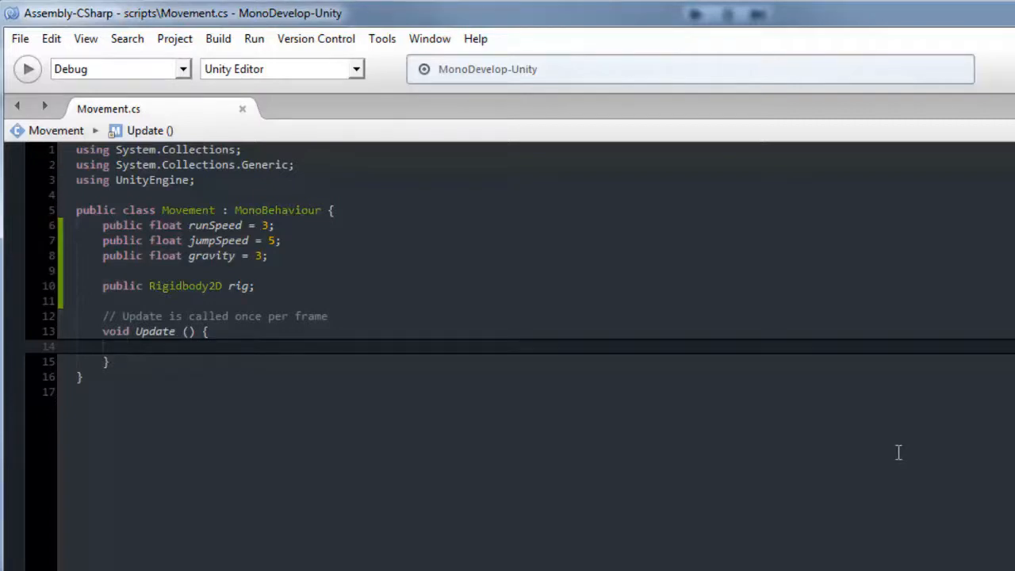
text(if()
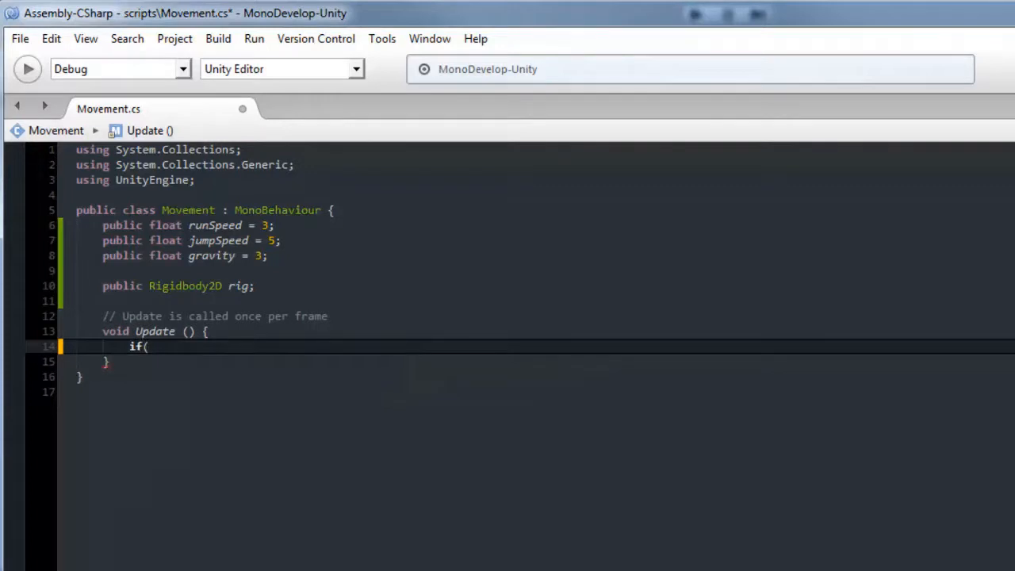
text(Input.getke)
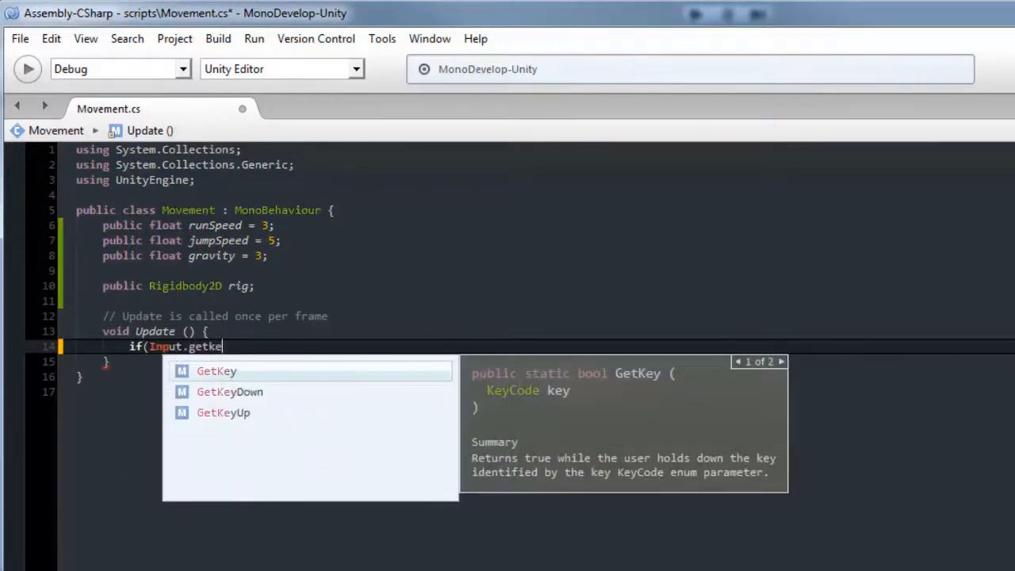
key(Down)
key(Down)
key(Up)
key(Return)
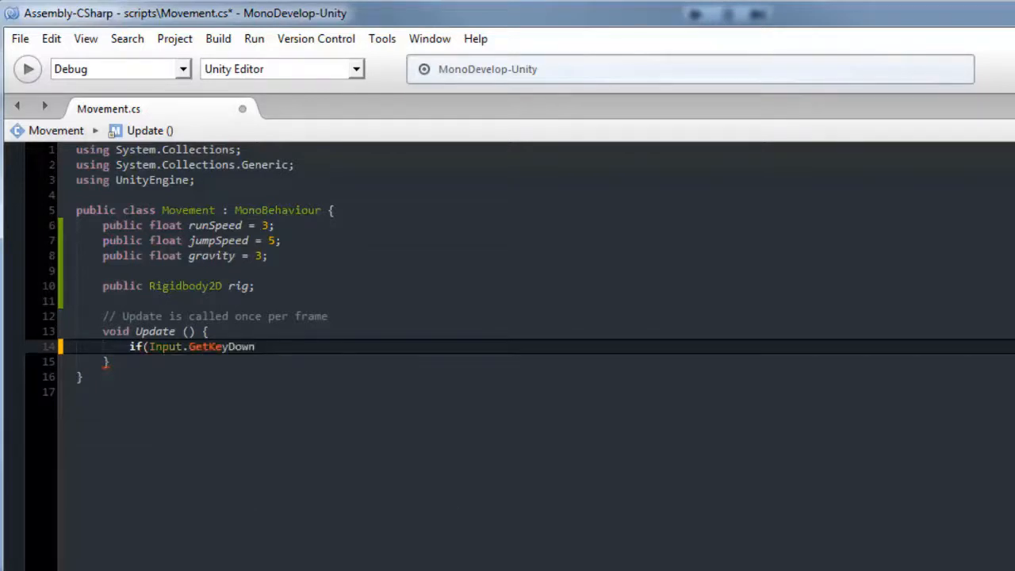
text((keyu)
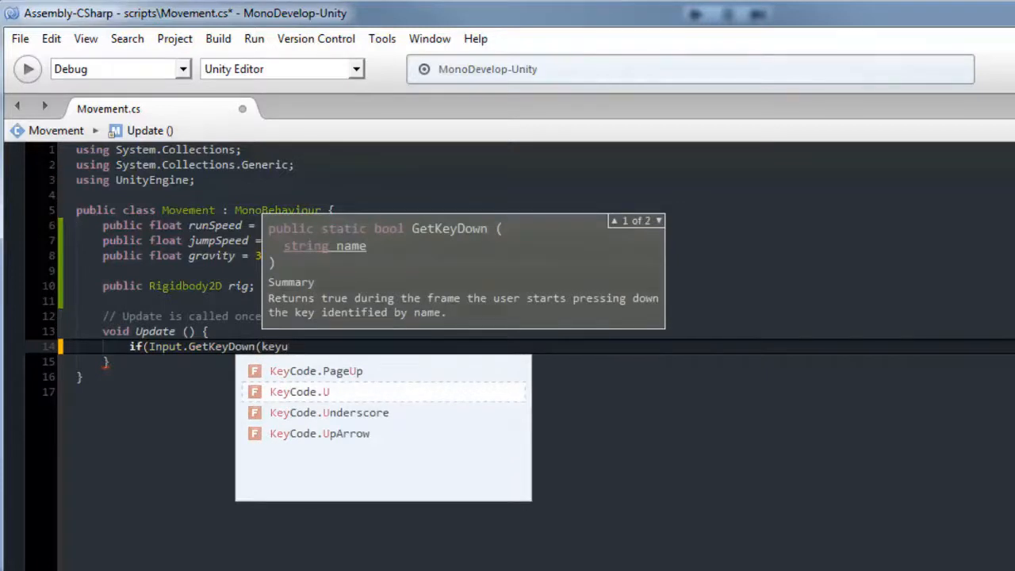
key(BackSpace)
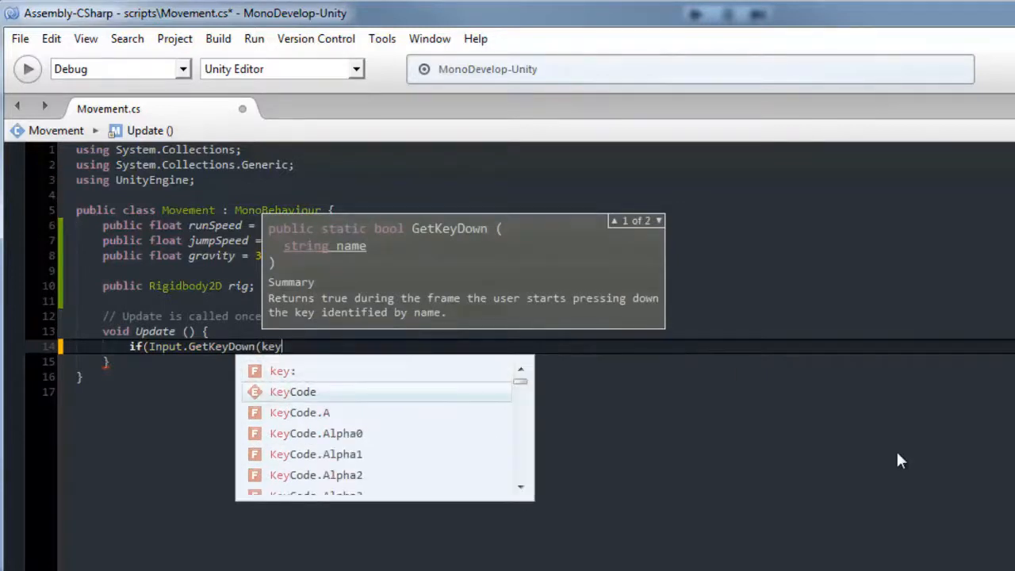
key(Down)
key(Return)
text(.)
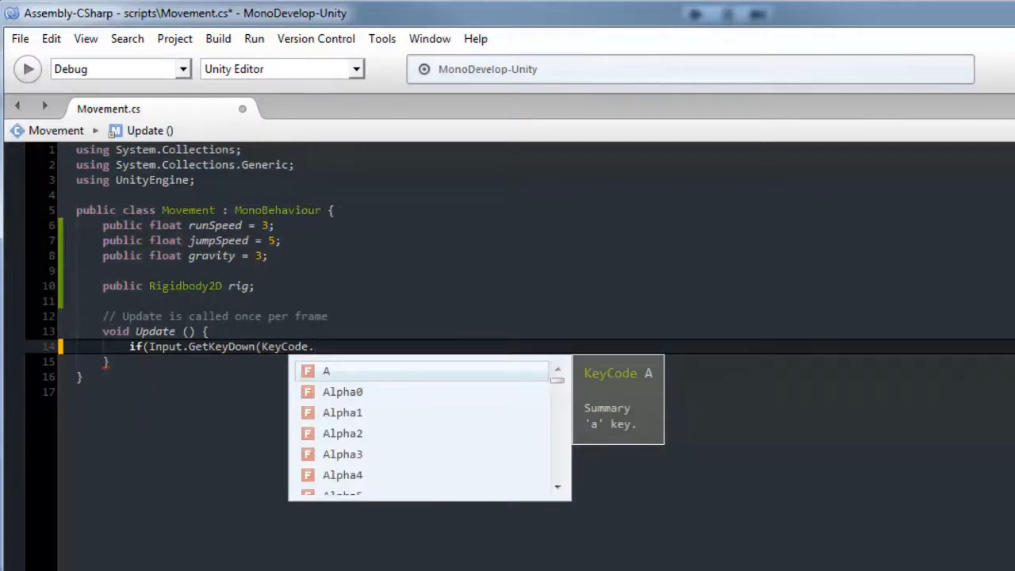
text(lefsh)
key(Return)
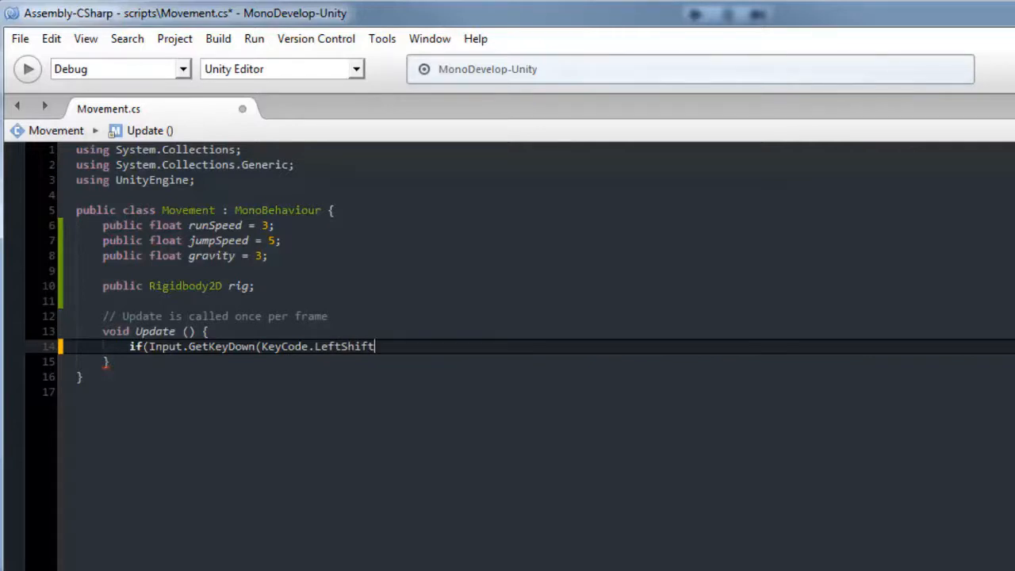
text()))
key(BackSpace)
key(BackSpace)
key(BackSpace)
key(BackSpace)
key(BackSpace)
key(BackSpace)
key(BackSpace)
key(BackSpace)
key(BackSpace)
key(BackSpace)
key(BackSpace)
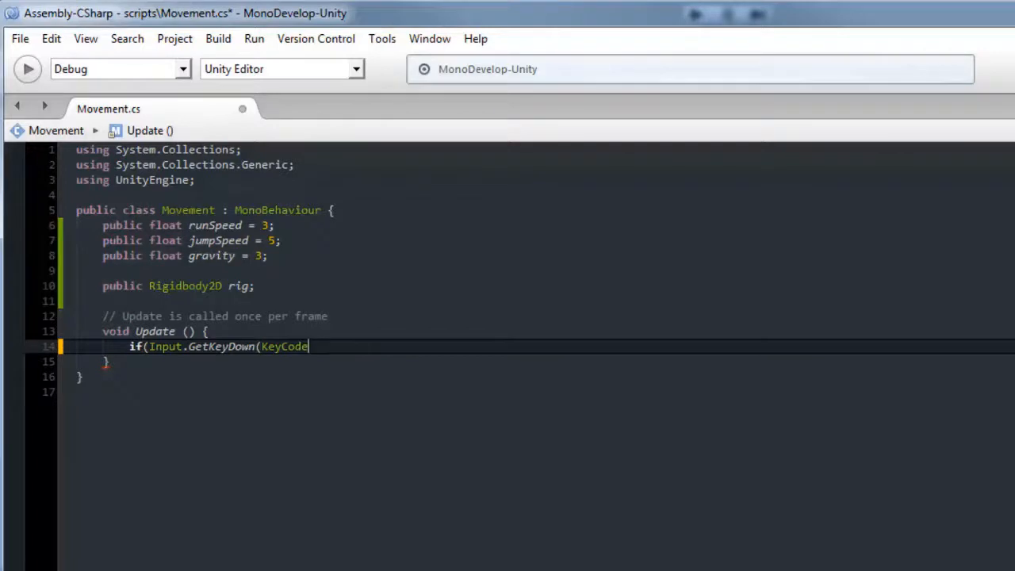
text(.spa)
key(BackSpace)
key(BackSpace)
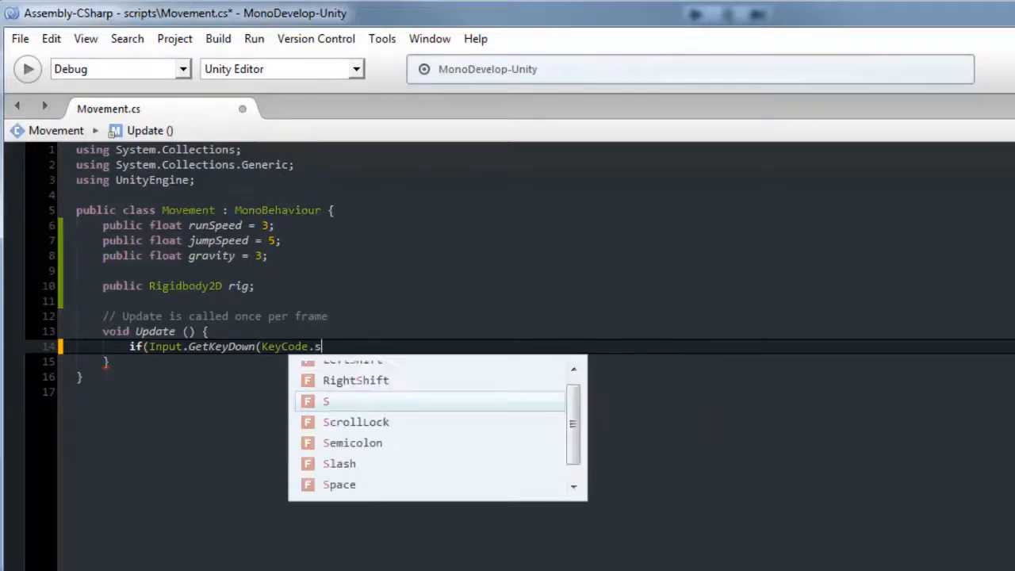
key(BackSpace)
key(BackSpace)
Step: Complete the if condition with KeyCode.LeftShift and add an empty braced block, leaving the cursor inside it
text(.lef)
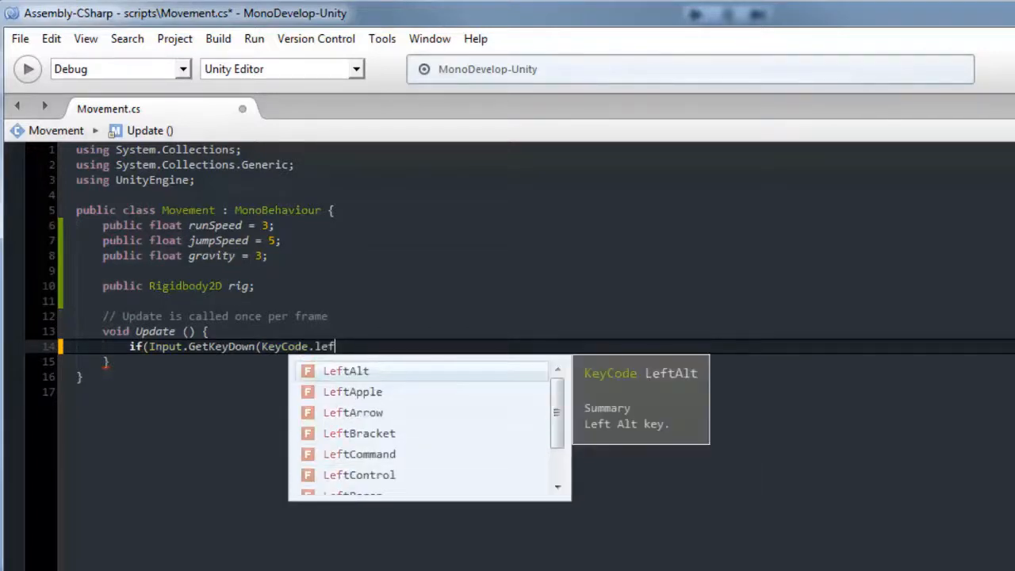
text(tsh)
key(Return)
text())
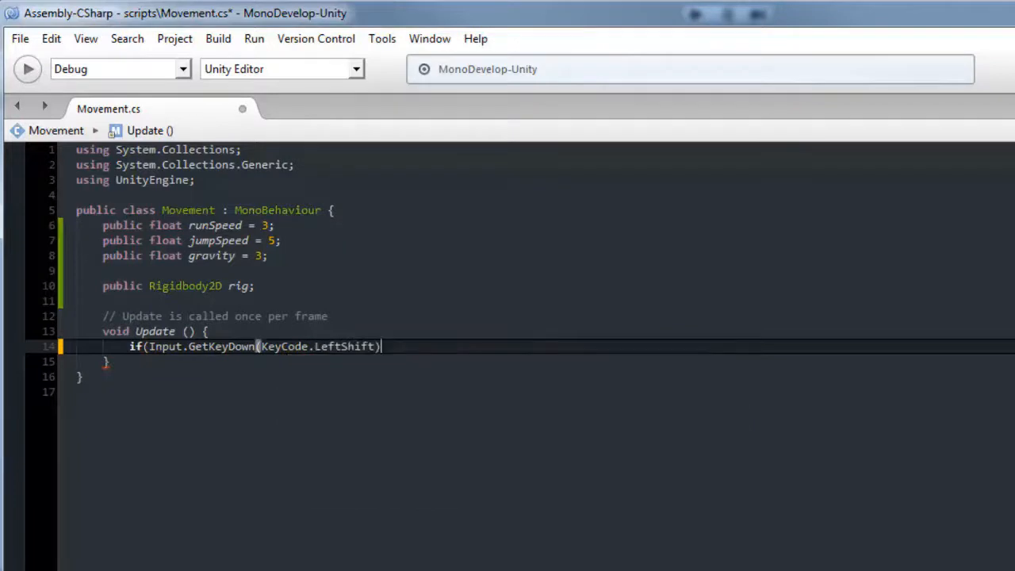
text() )
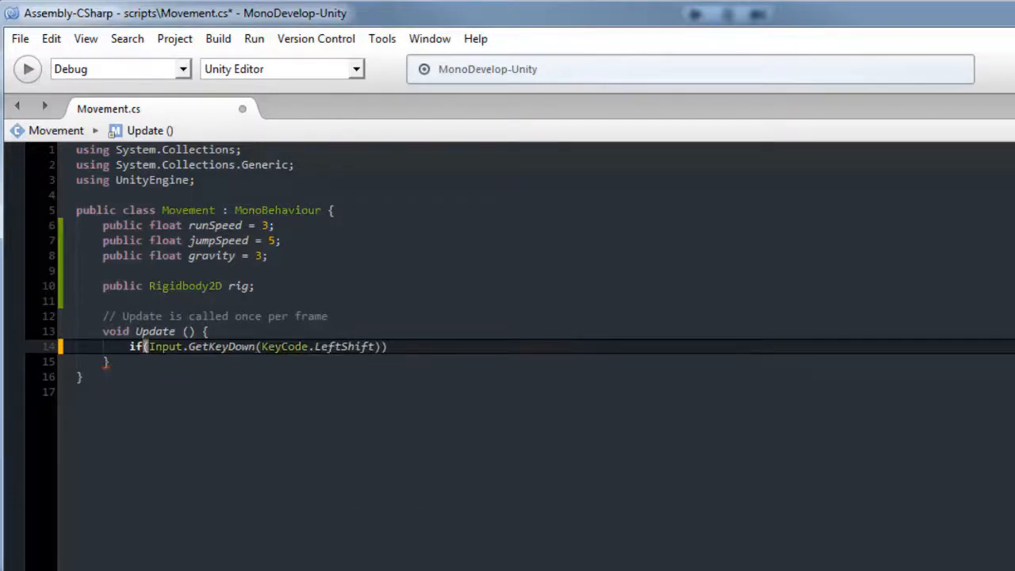
text({)
key(Return)
key(Return)
text(})
key(Up)
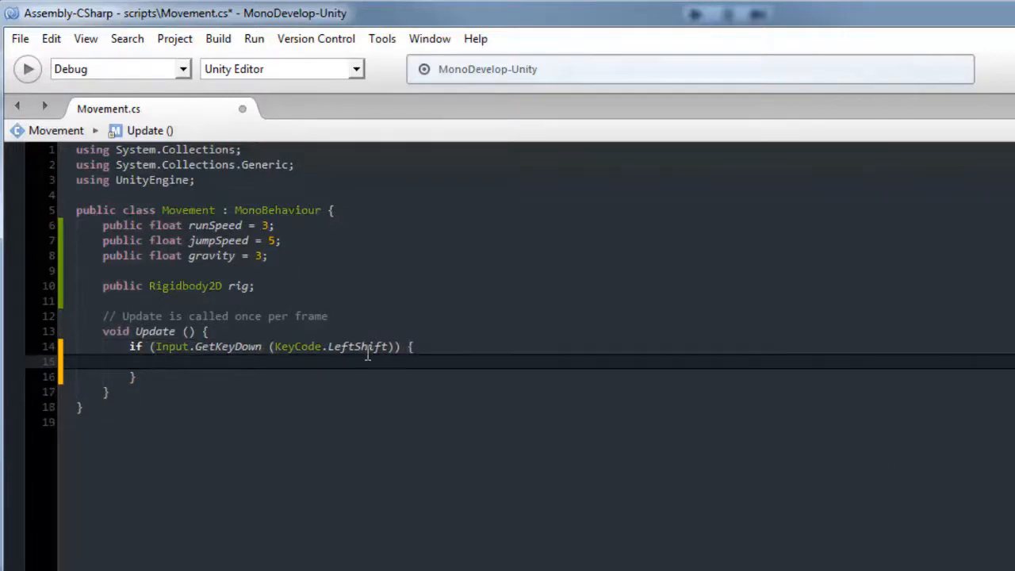
click(415, 345)
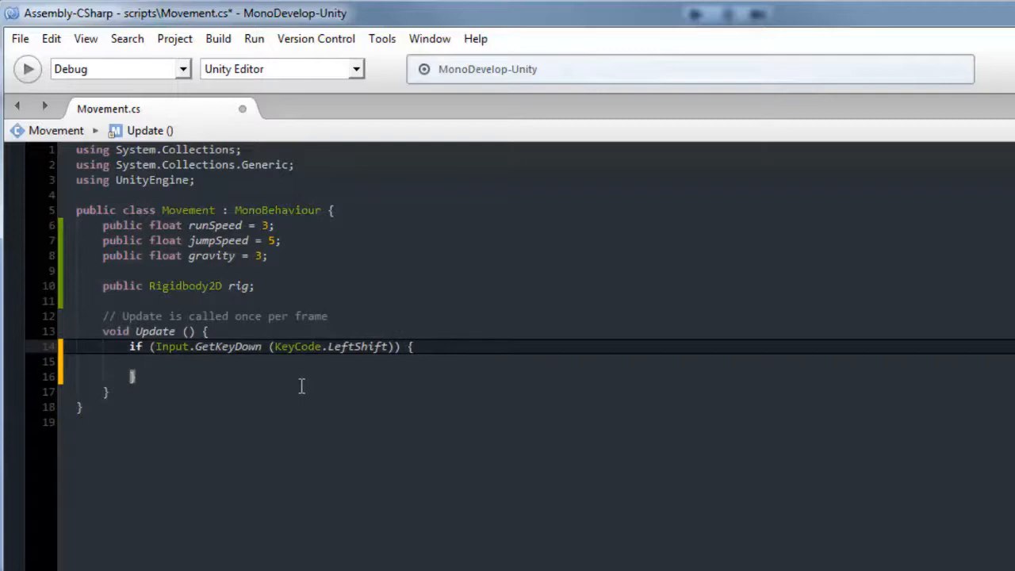
click(222, 362)
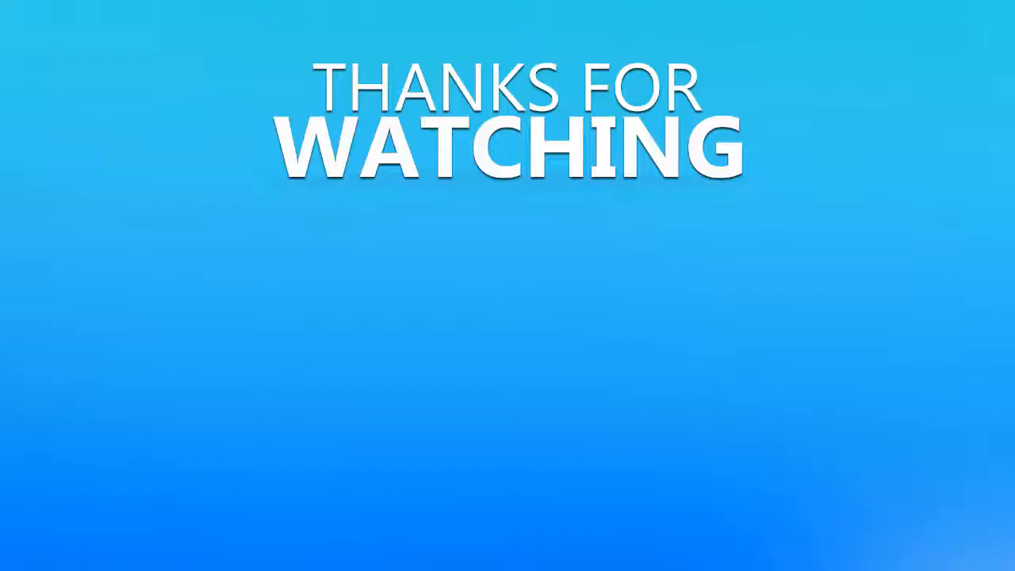